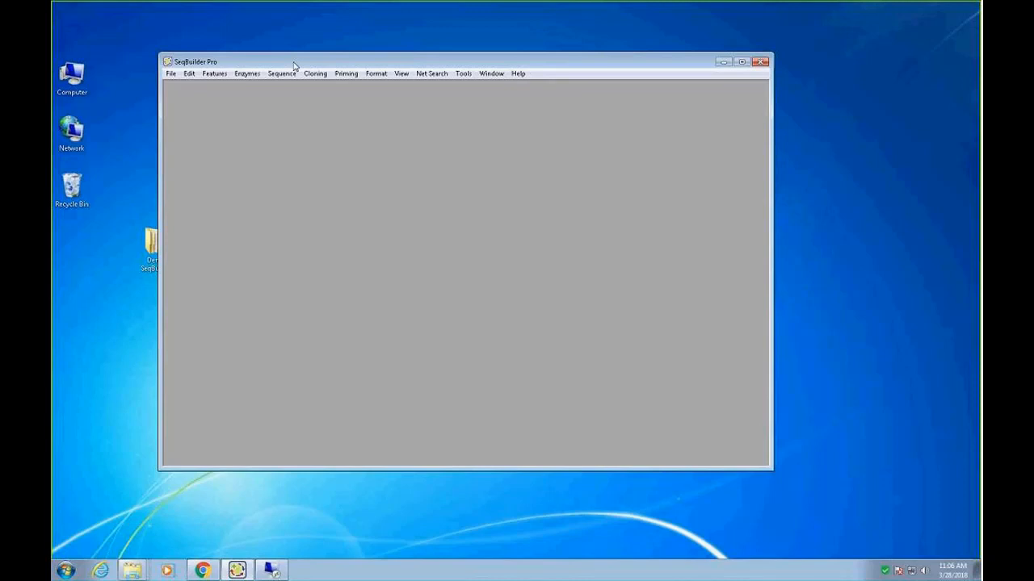
Step: Start a new Gateway Entry Clone project
left_click_drag(294, 64, 326, 52)
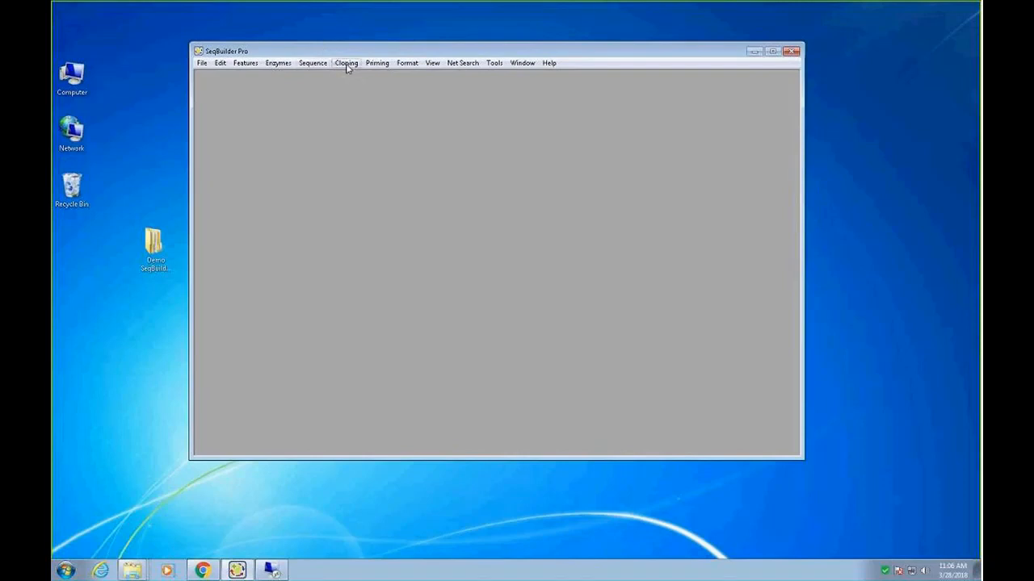
left_click(346, 64)
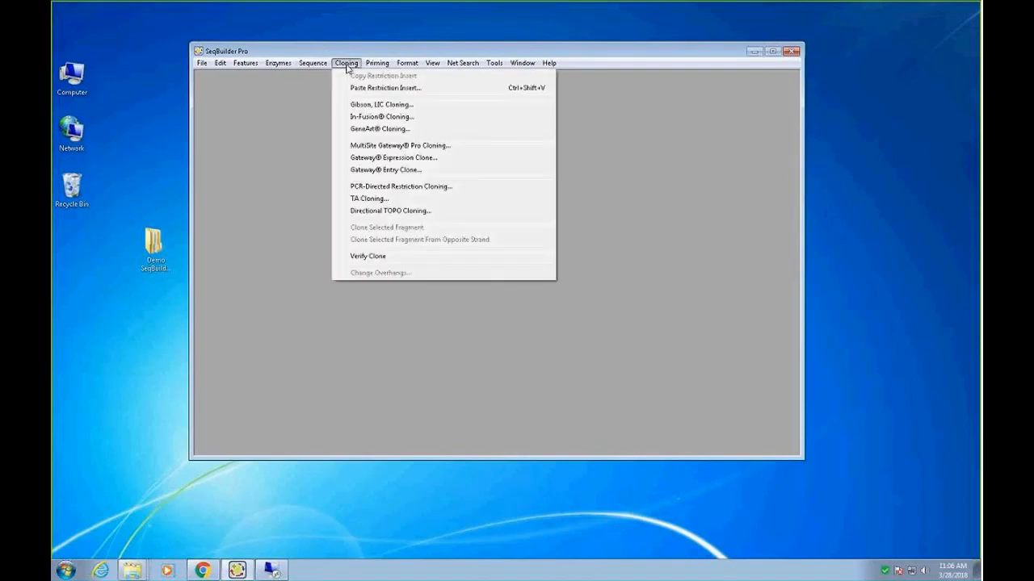
left_click(395, 170)
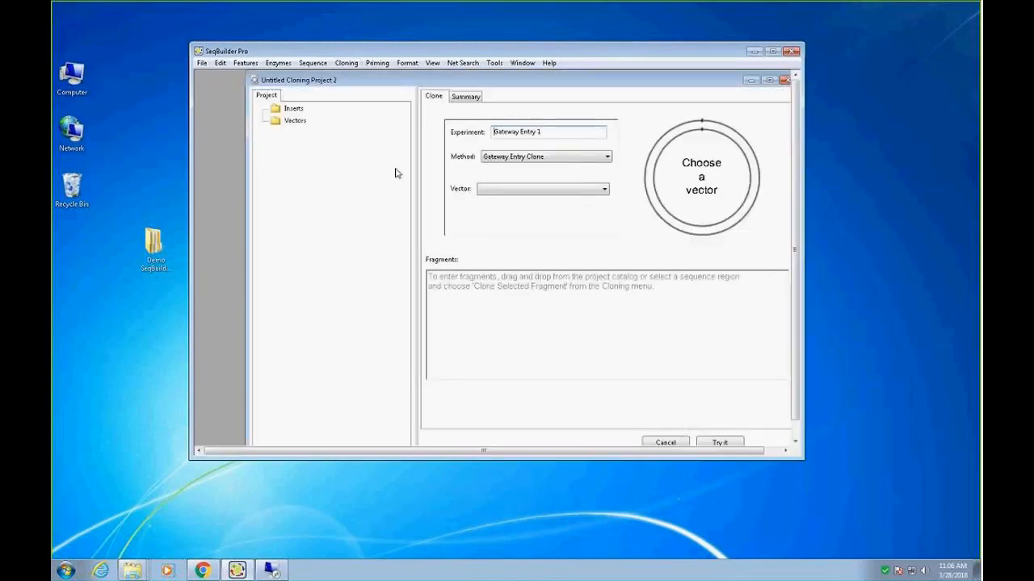
Step: Import NOX2.fas from the Gateway clone folder of Clone Verification Data into the project's Inserts folder
left_click(294, 109)
right_click(295, 109)
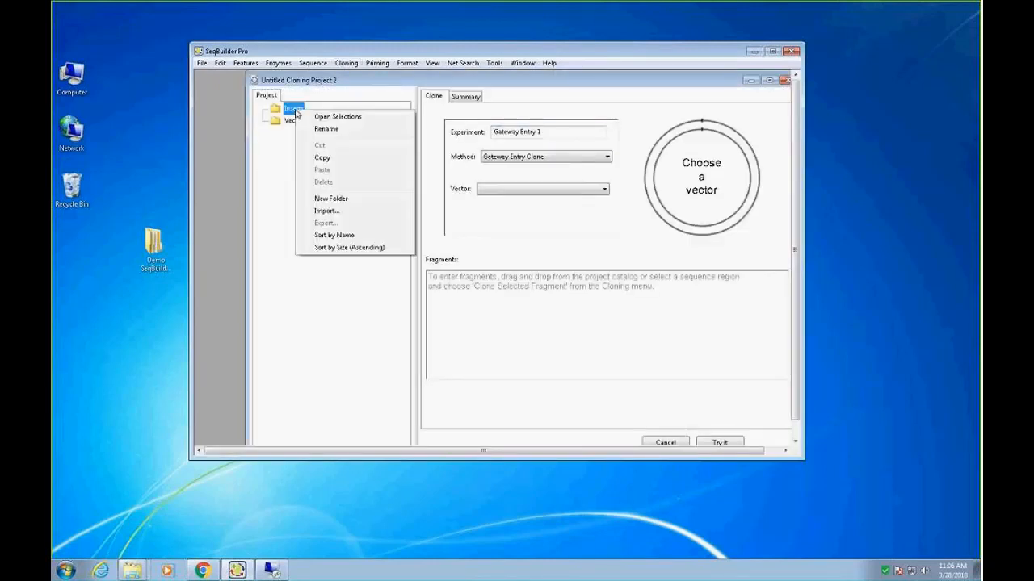
left_click(326, 211)
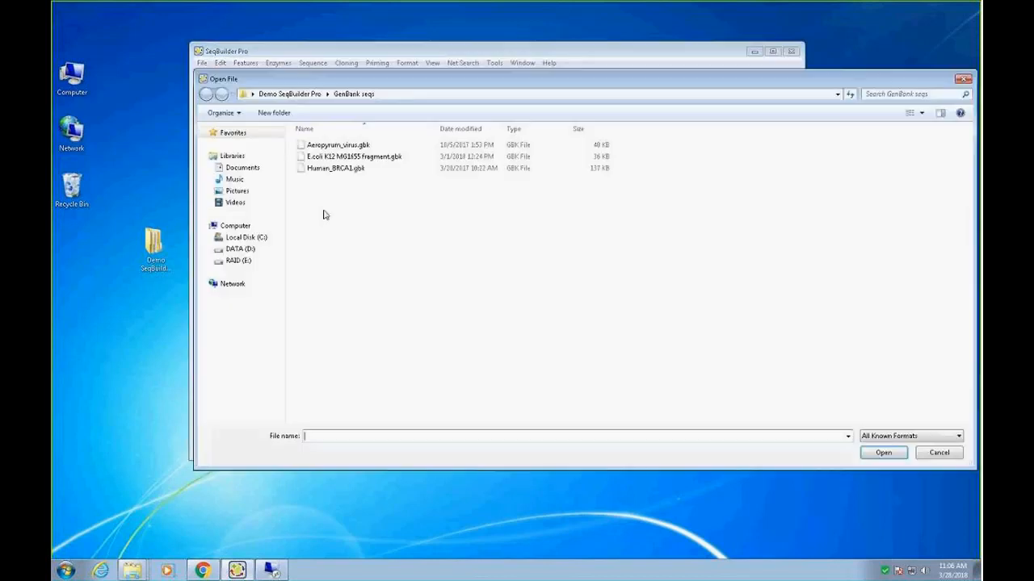
left_click(294, 95)
double_click(325, 145)
double_click(338, 146)
left_click(343, 157)
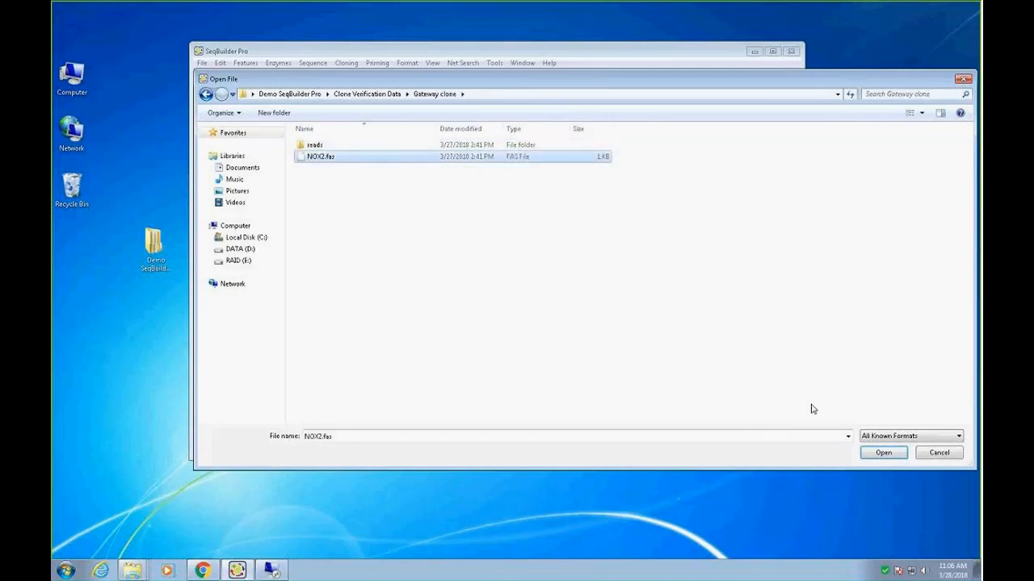
left_click(874, 454)
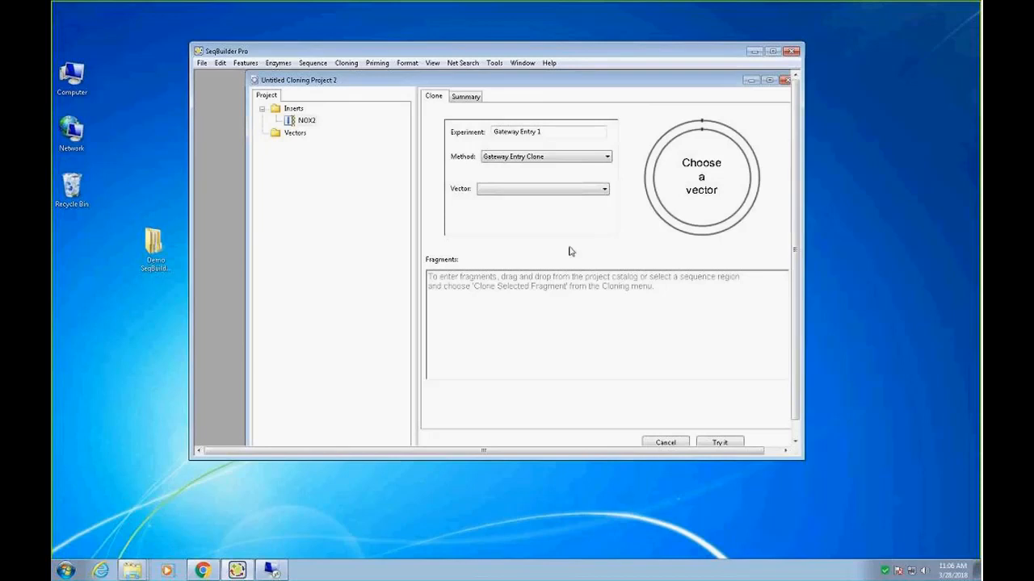
Step: Add the NOX2 insert to the cloning fragments and choose the donor vector pDONR201
left_click_drag(306, 120, 526, 335)
left_click_drag(306, 120, 527, 335)
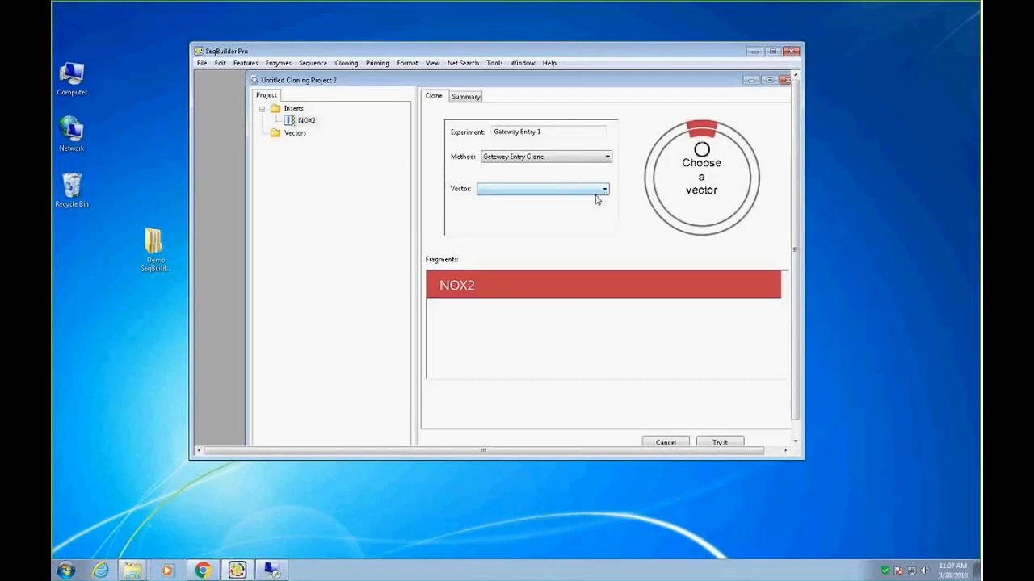
left_click(604, 191)
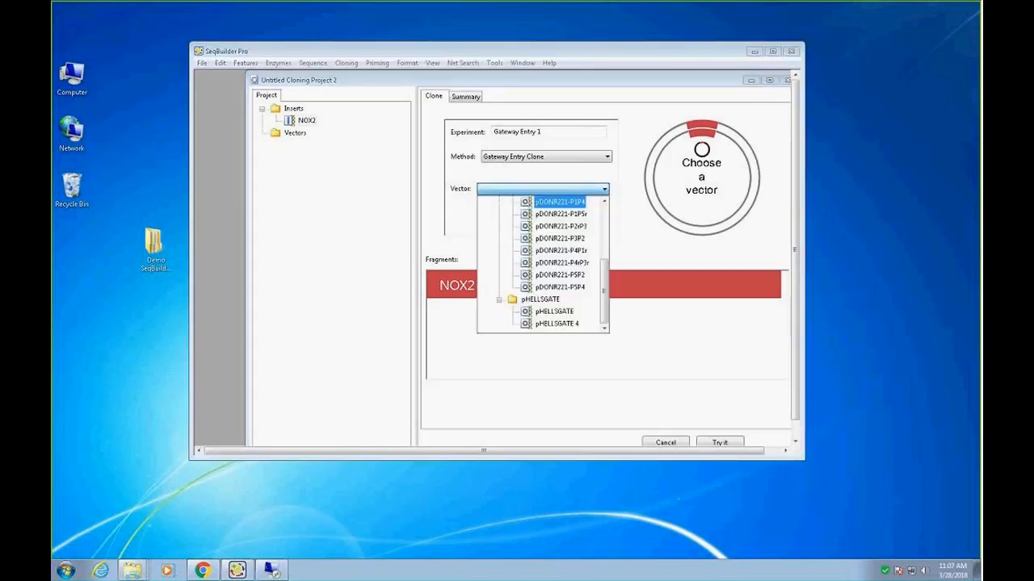
left_click_drag(604, 299, 605, 231)
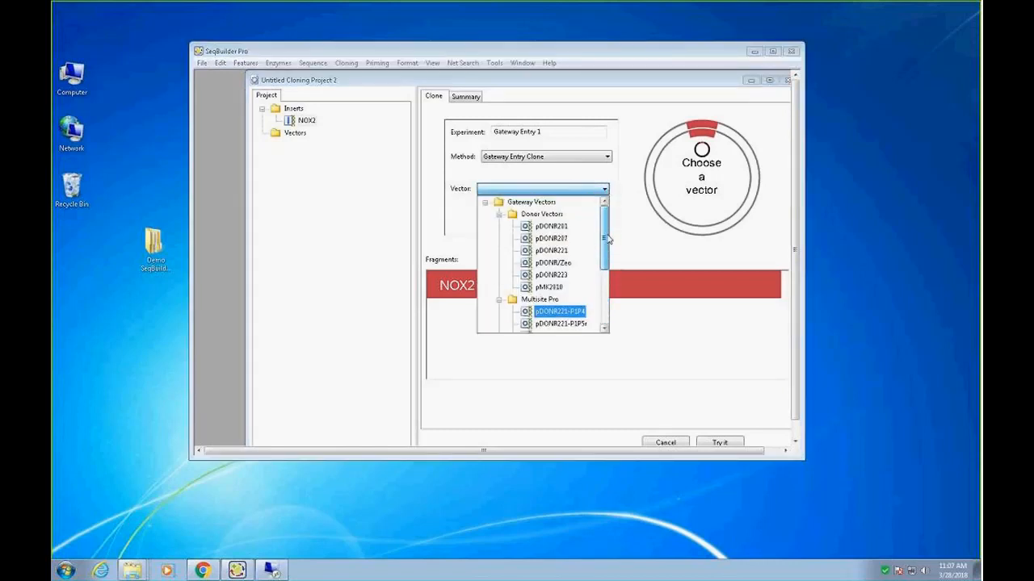
left_click(548, 232)
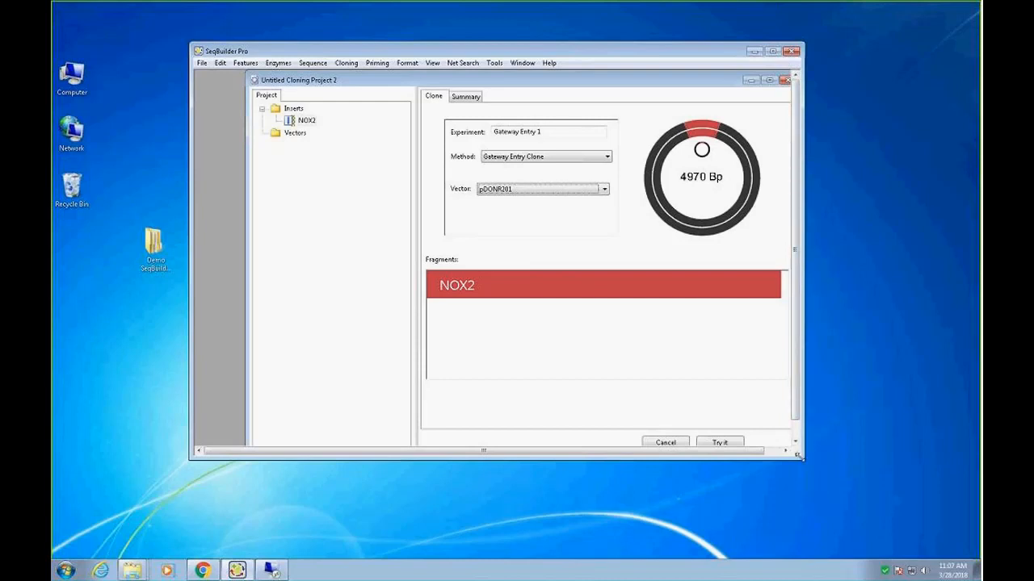
Step: Simulate the Gateway entry cloning, review the primer steps in its summary, and create the clone
left_click_drag(849, 495, 897, 518)
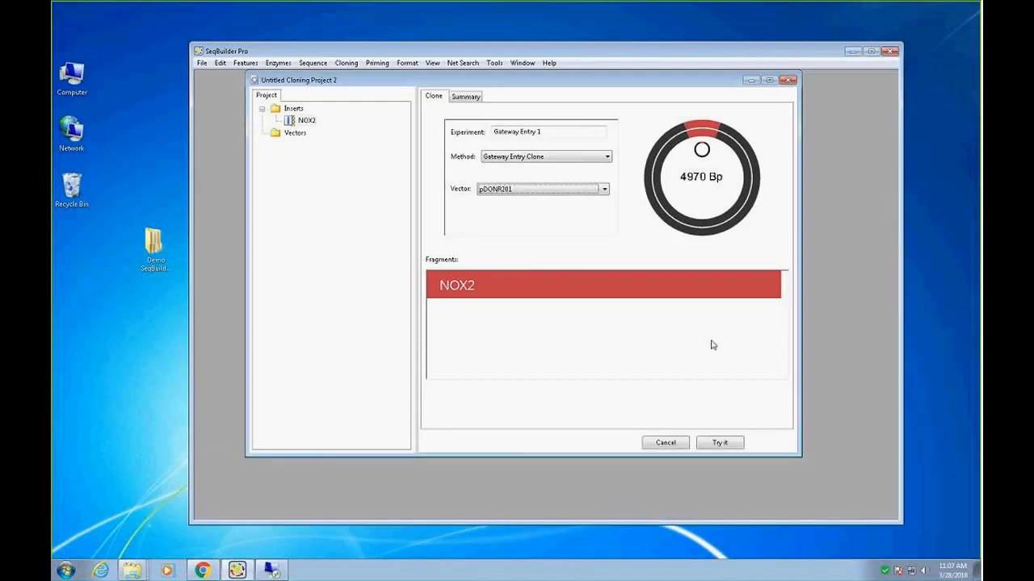
left_click(716, 444)
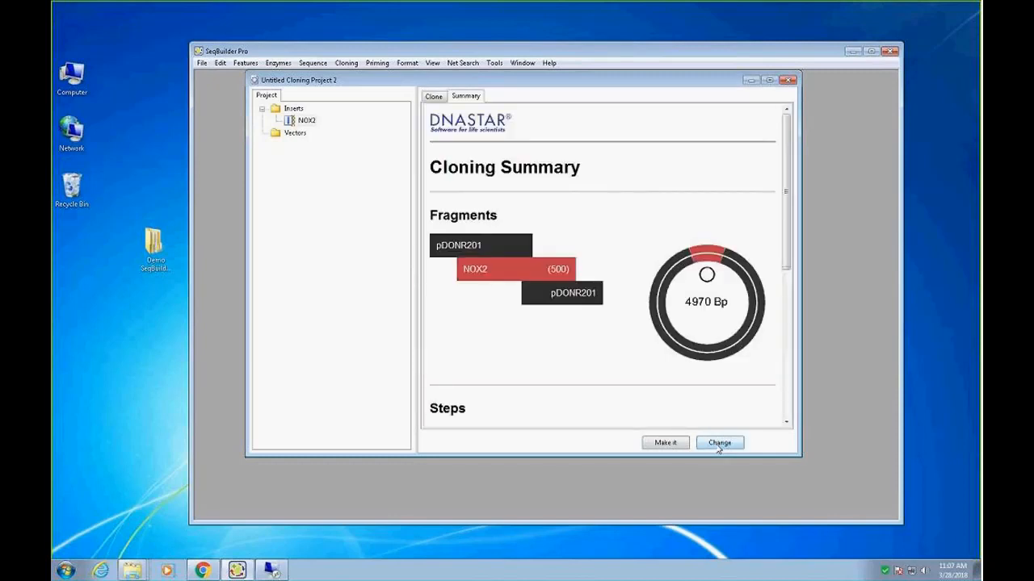
mouse_move(789, 234)
left_mouse_down()
mouse_move(789, 277)
mouse_move(789, 249)
left_mouse_up()
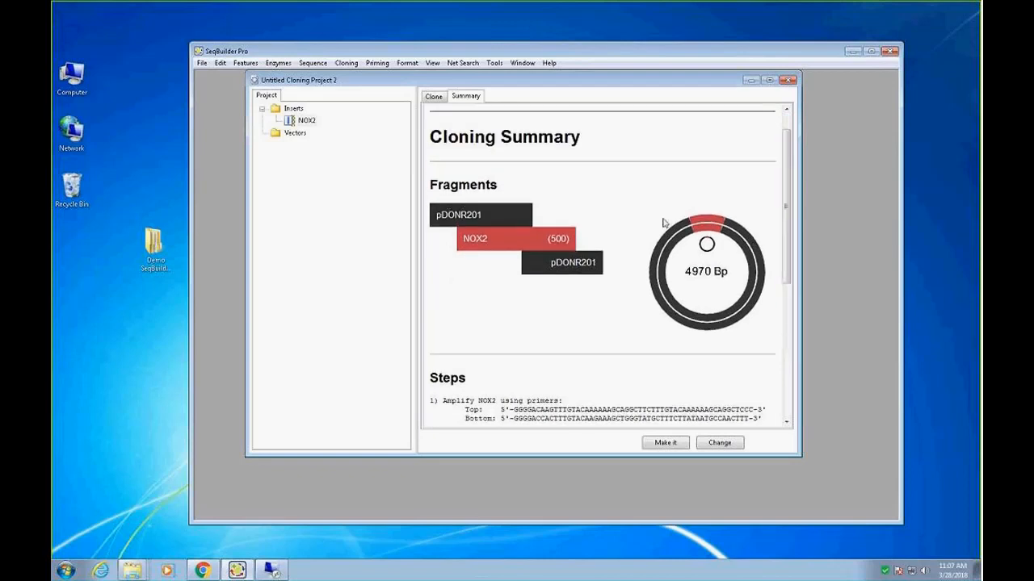
mouse_move(789, 186)
left_mouse_down()
mouse_move(790, 315)
mouse_move(787, 234)
left_mouse_up()
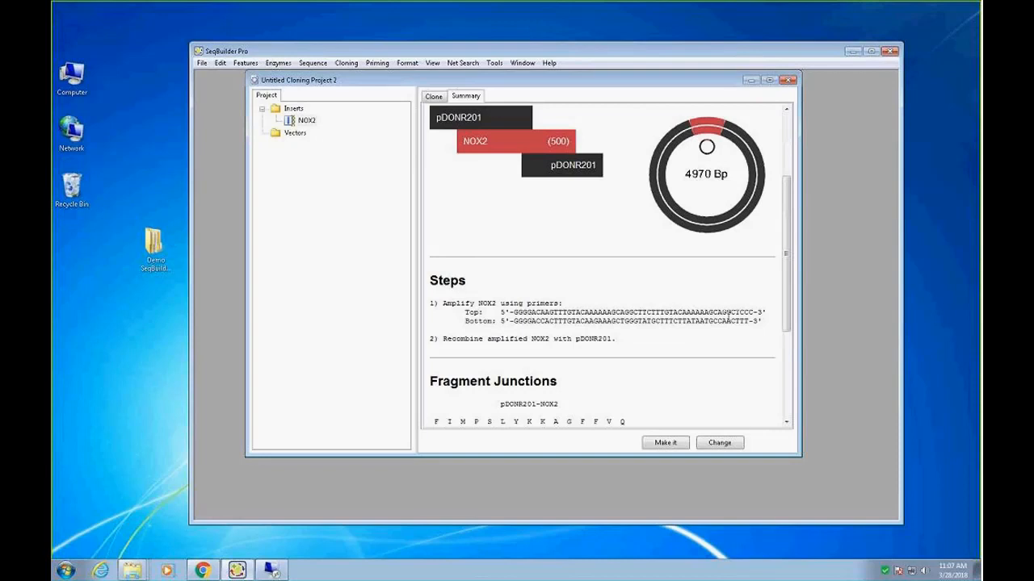
left_click(667, 444)
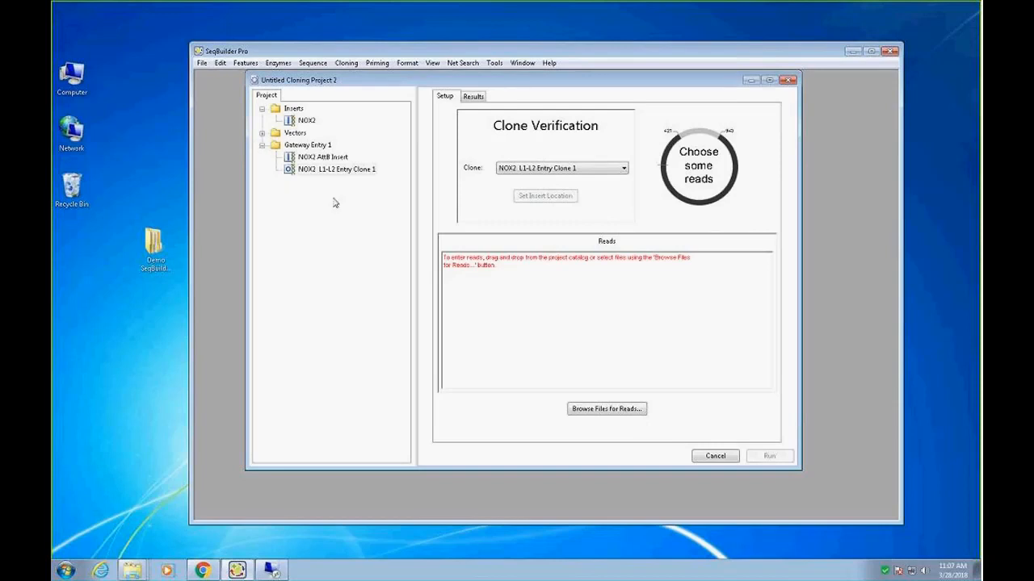
left_click(262, 132)
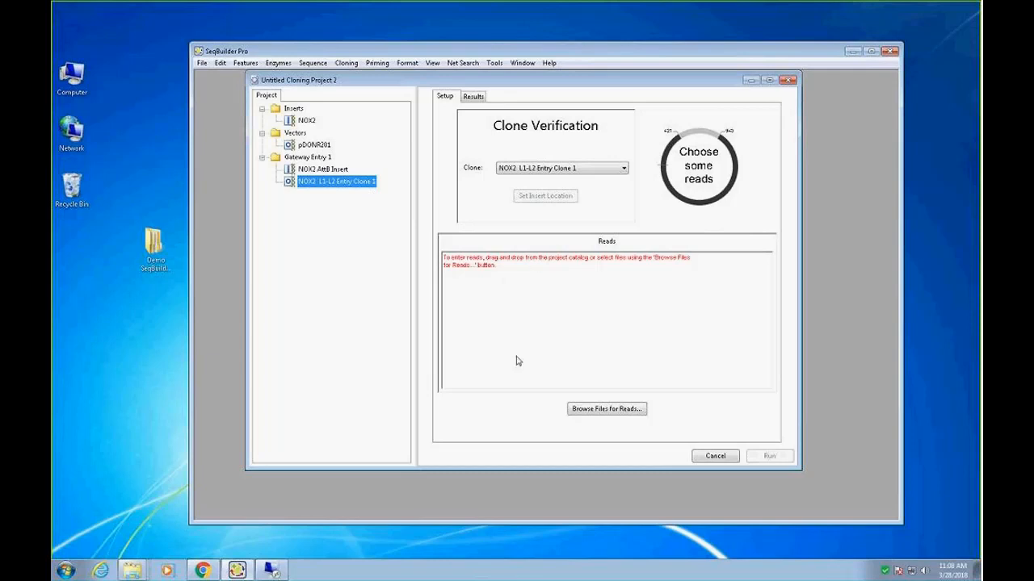
Step: Add Forward.ab1 and Reverse.ab1 from the reads folder as the reads for clone verification
left_click(606, 409)
double_click(312, 145)
left_click(322, 146)
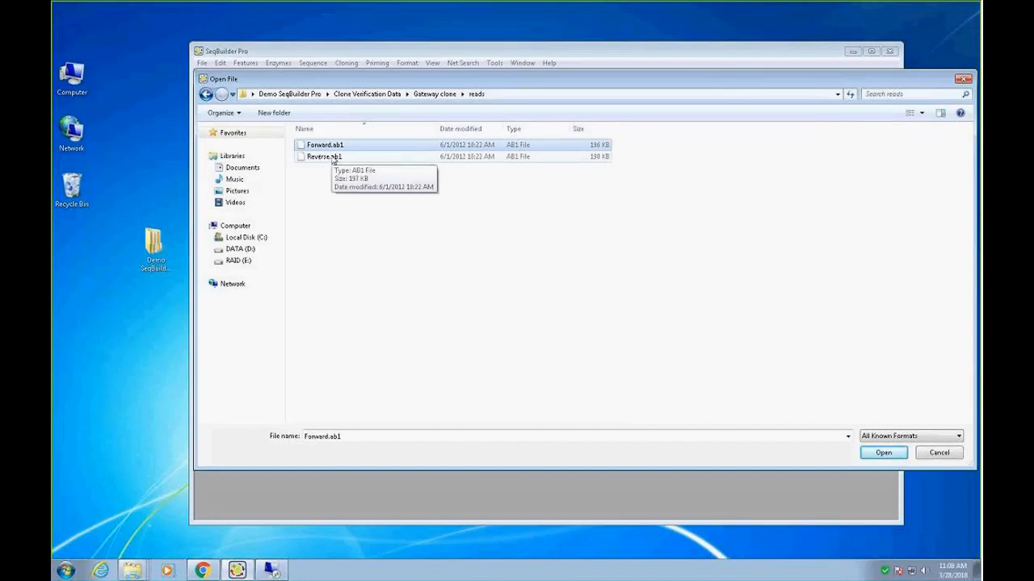
left_click(333, 157, "ctrl")
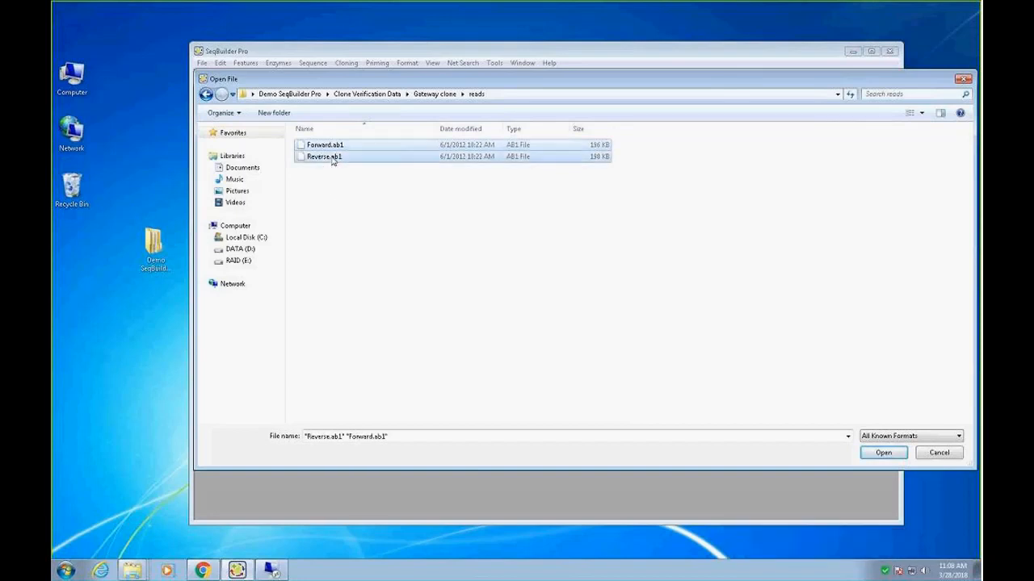
left_click(884, 453)
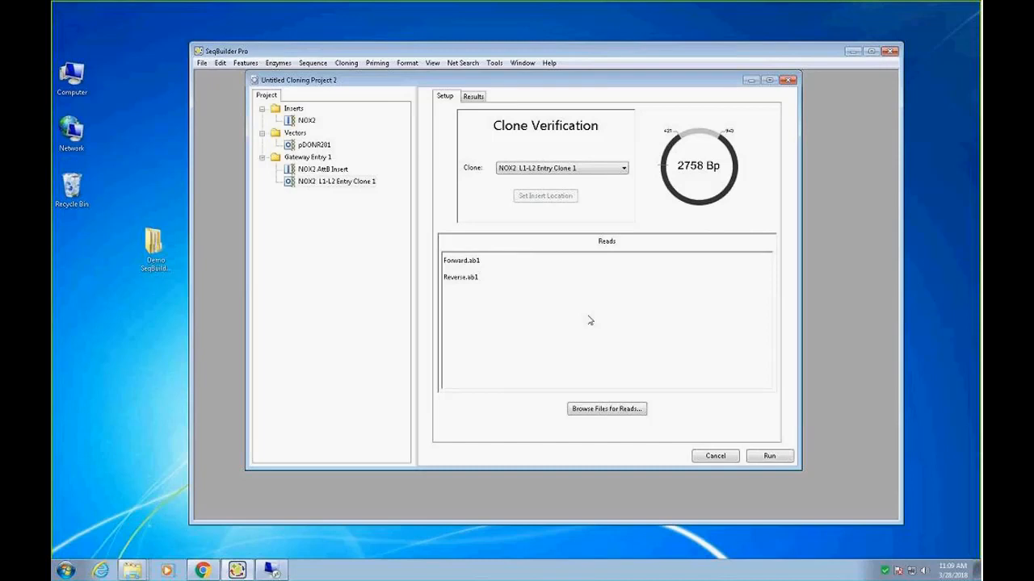
Step: Run the clone verification and examine the notable variations table in its summary
left_click(769, 457)
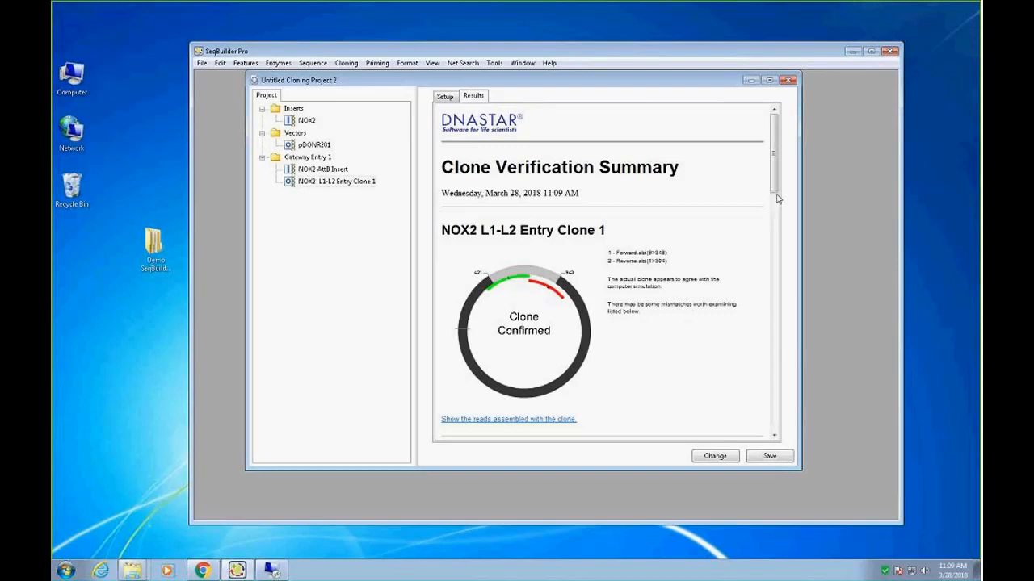
left_click_drag(774, 182, 775, 234)
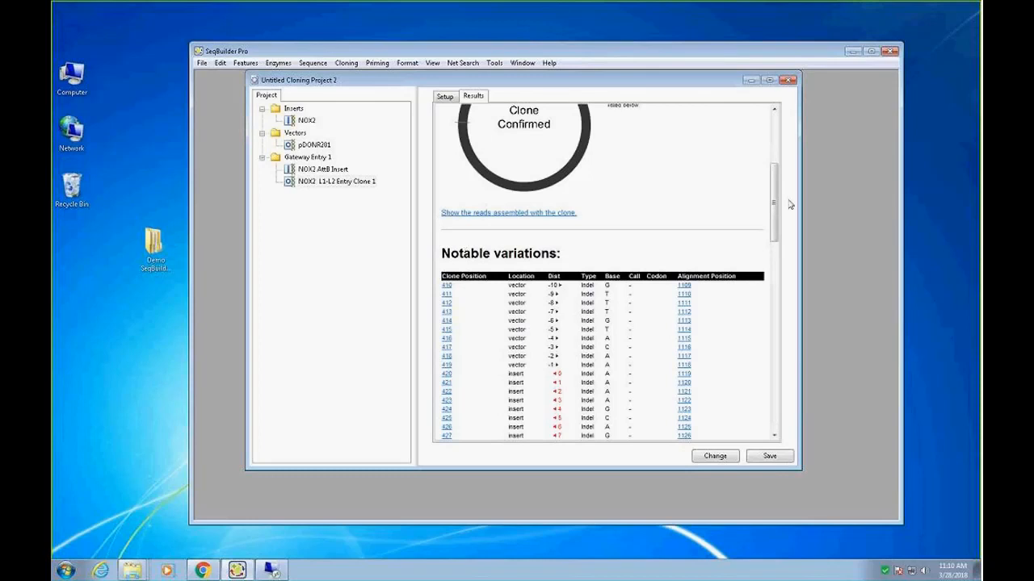
mouse_move(777, 201)
left_mouse_down()
mouse_move(780, 255)
mouse_move(781, 191)
mouse_move(770, 188)
mouse_move(780, 186)
mouse_move(778, 218)
left_mouse_up()
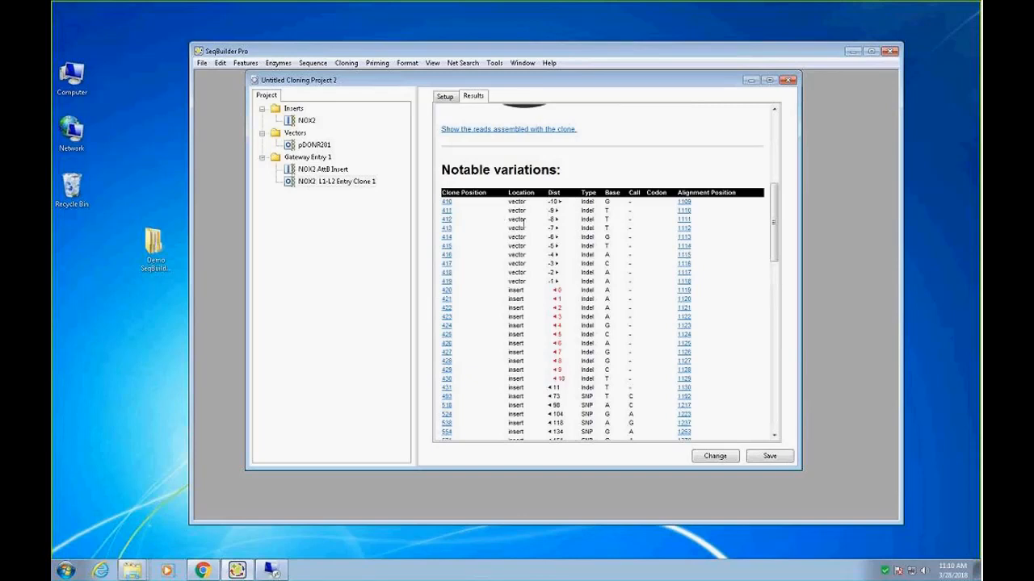
scroll(524, 306, "down", 2)
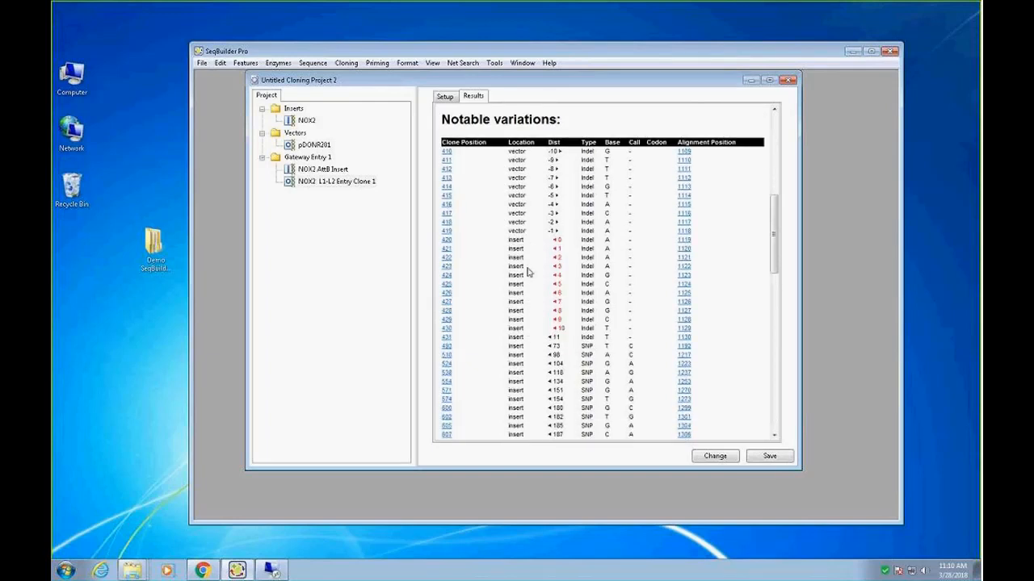
scroll(529, 272, "up", 2)
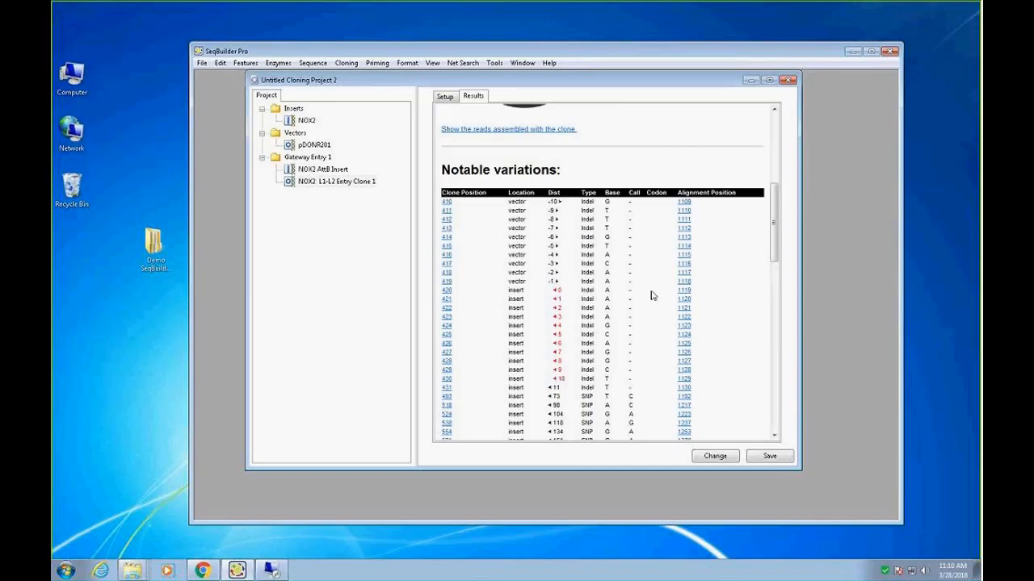
mouse_move(771, 249)
left_mouse_down()
mouse_move(773, 394)
mouse_move(781, 242)
left_mouse_up()
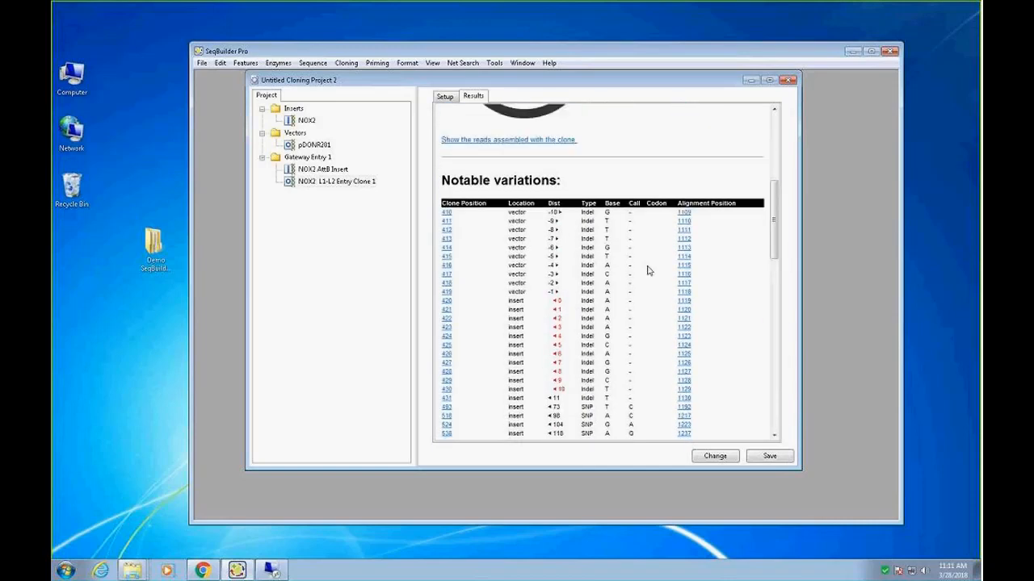
Step: Open the variation at alignment position 1119 in SeqMan Pro and enlarge the Contig 1 alignment window for a wider view
left_click(684, 304)
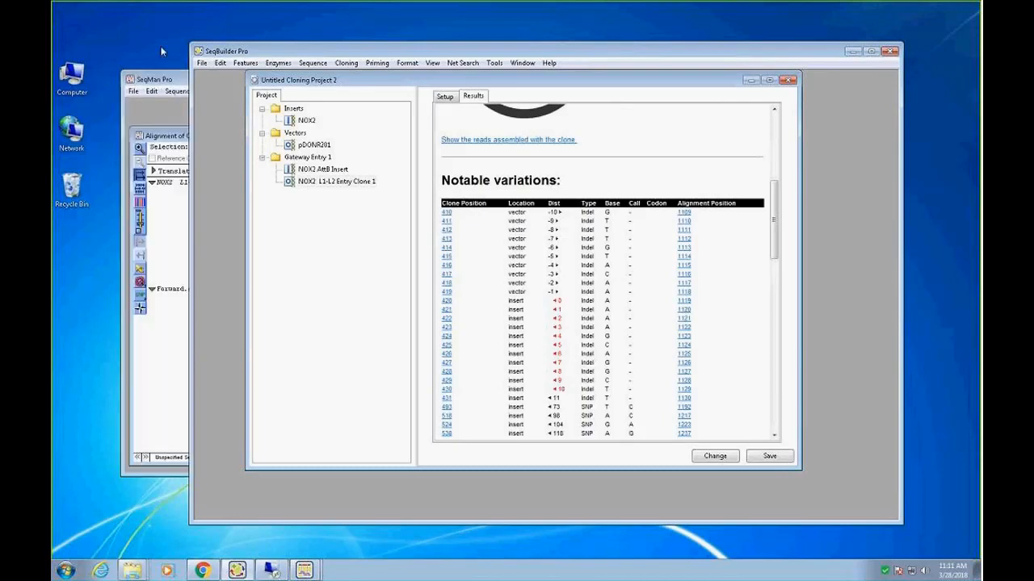
left_click(185, 81)
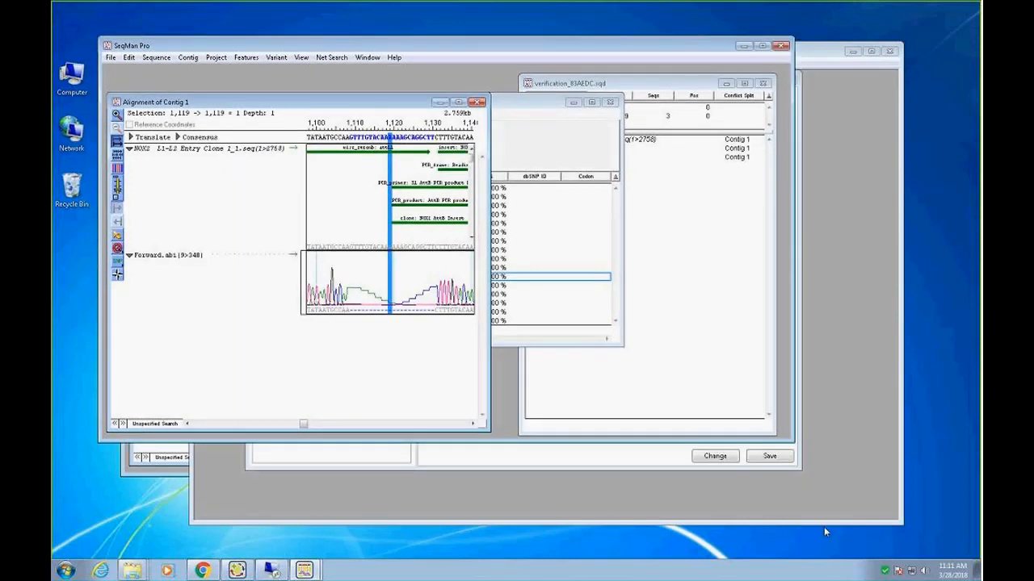
left_click(789, 465)
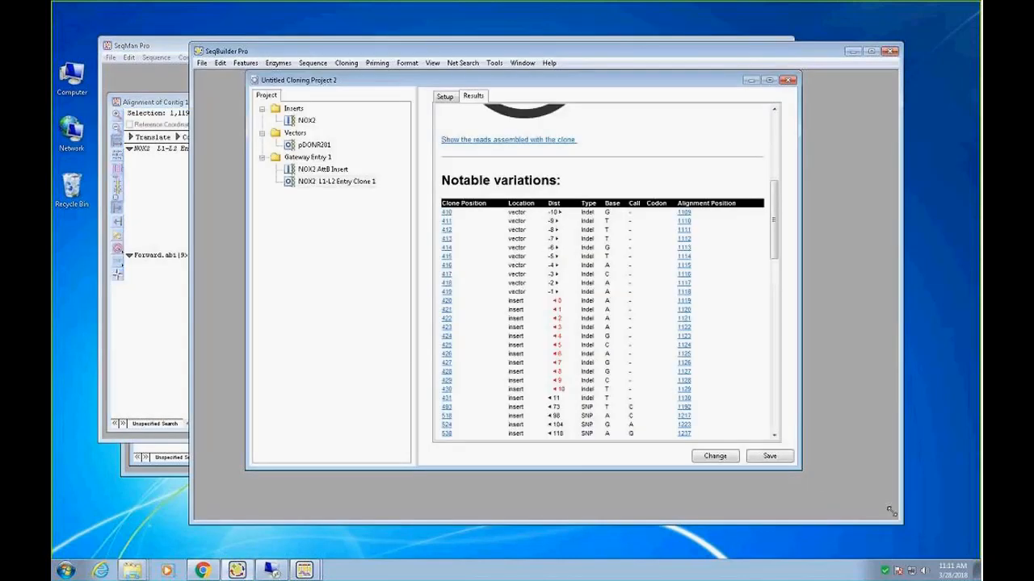
left_click_drag(799, 470, 896, 520)
left_click(177, 376)
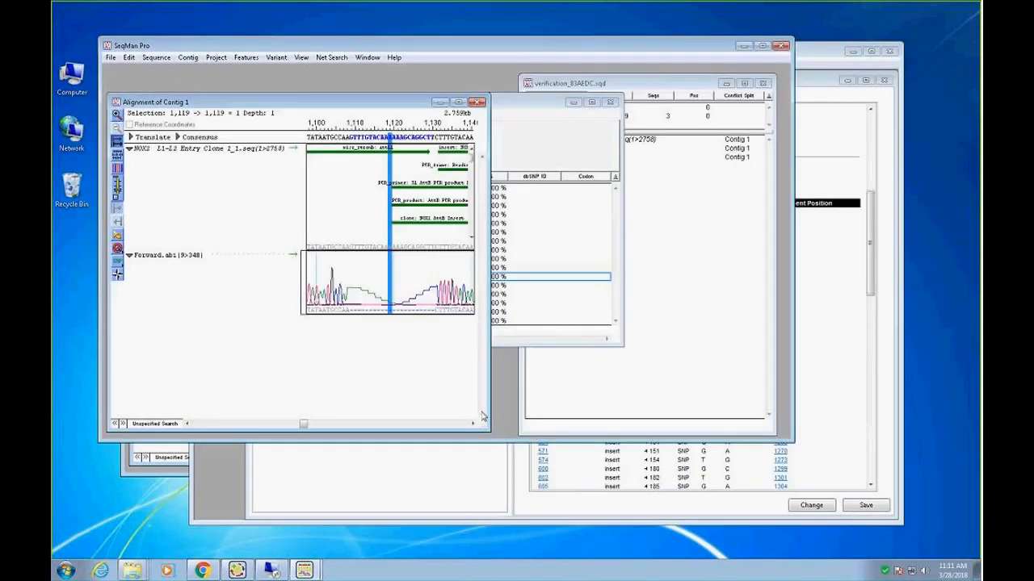
left_click_drag(792, 441, 947, 532)
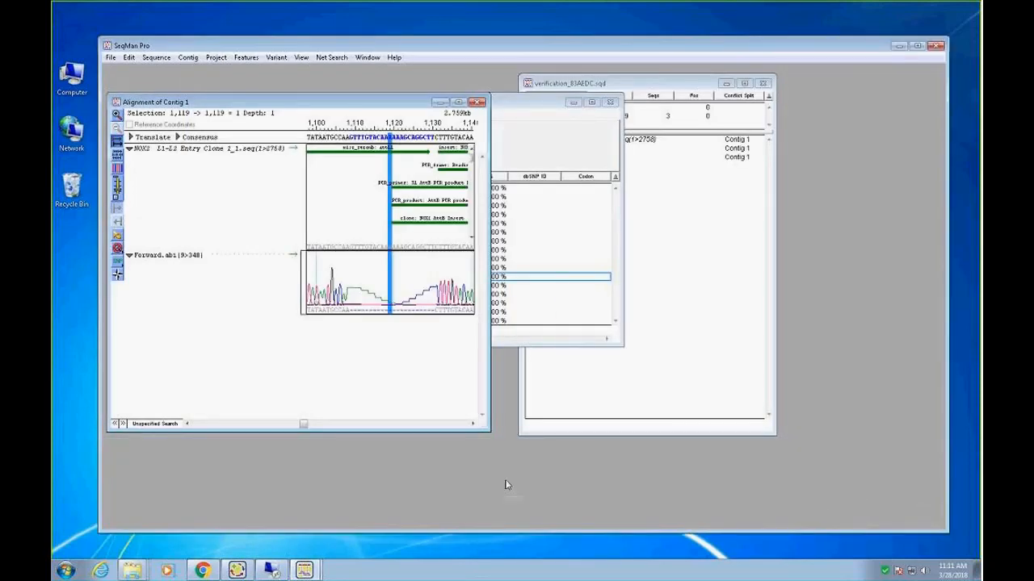
left_click_drag(486, 433, 862, 433)
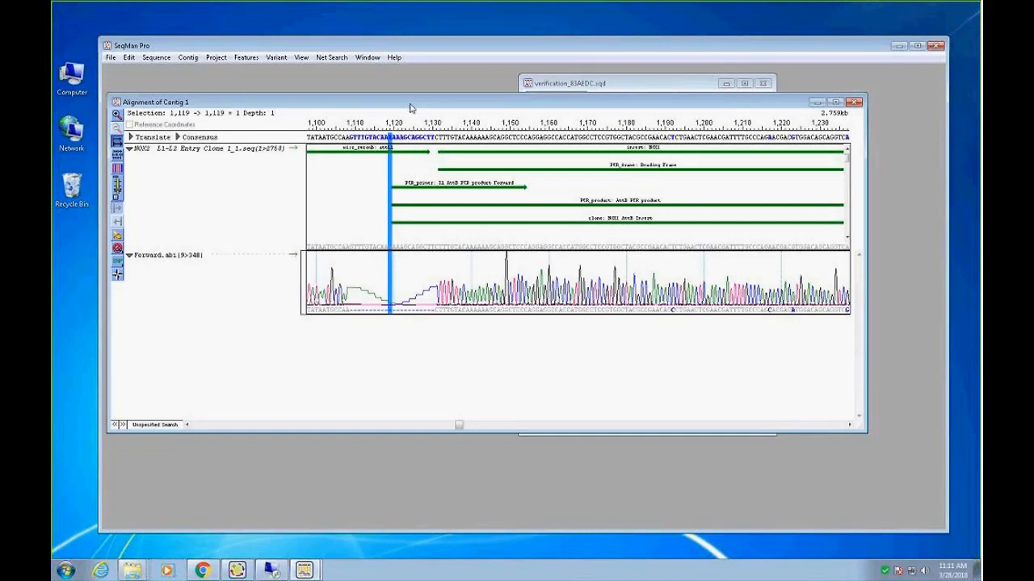
left_click_drag(409, 108, 448, 154)
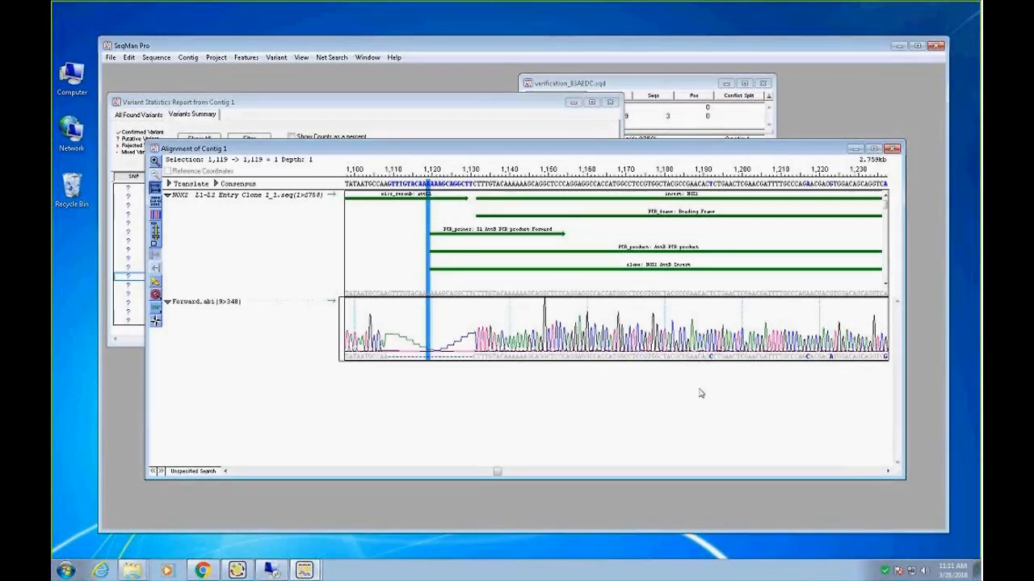
Step: Select consensus positions 1,109 to 1,130 in the alignment and collapse the NOX2 entry clone's features and the forward read's trace
mouse_move(492, 292)
left_click_drag(387, 184, 473, 185)
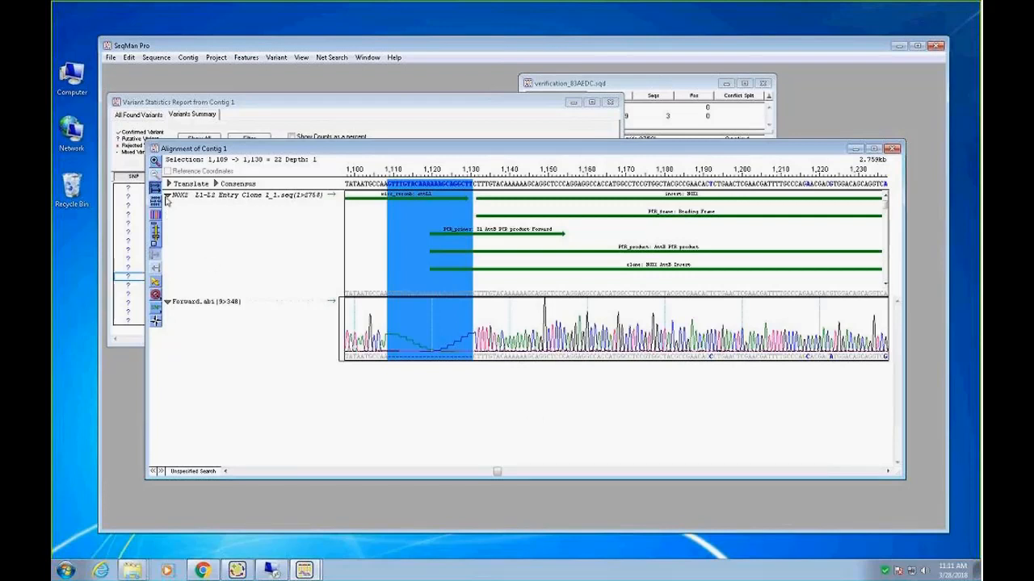
left_click(168, 196)
left_click(169, 203)
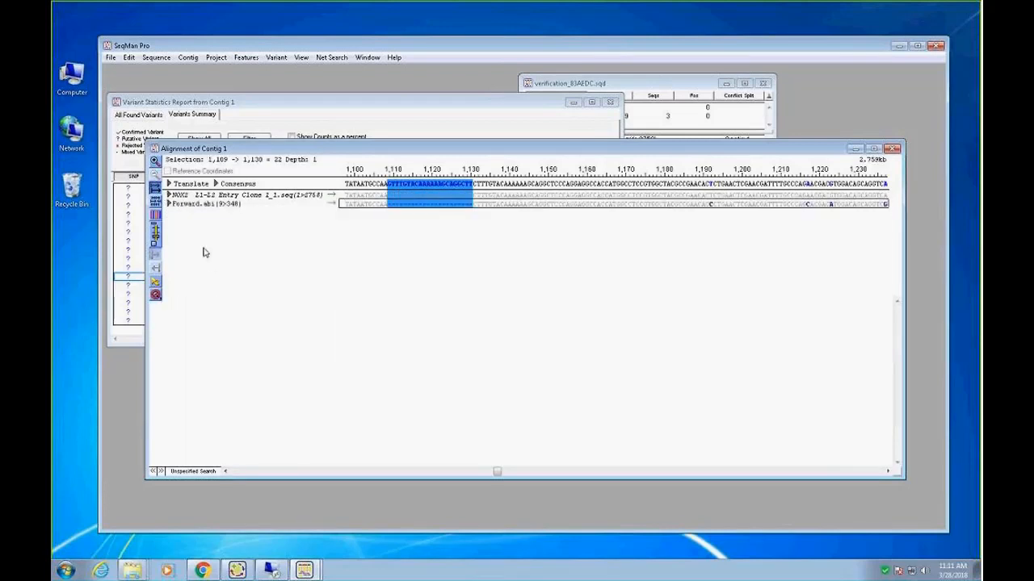
Step: Expand the forward read's trace and the NOX2 entry clone's features, and show the base quality scores briefly before hiding them again
left_click(169, 204)
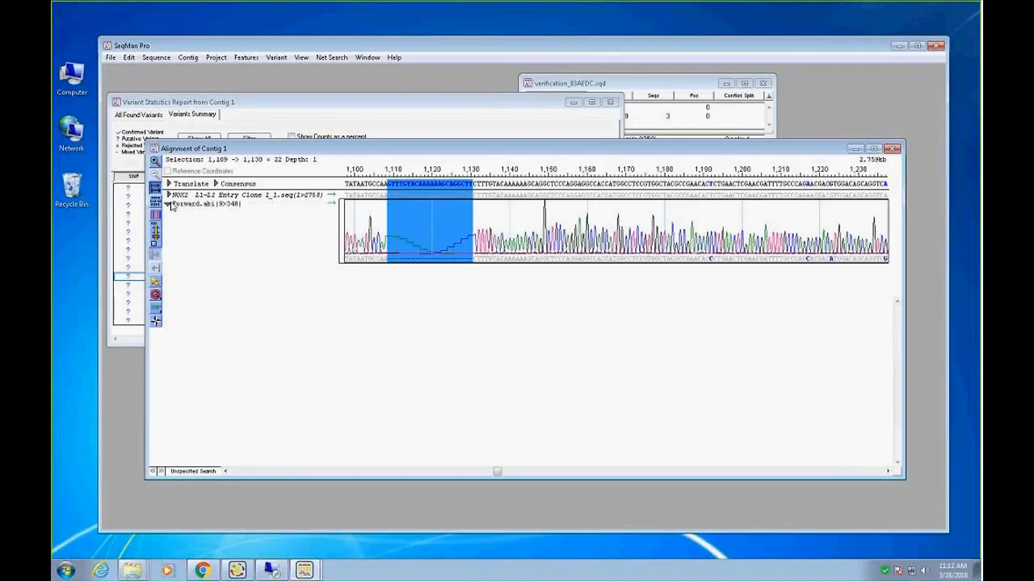
left_click(168, 195)
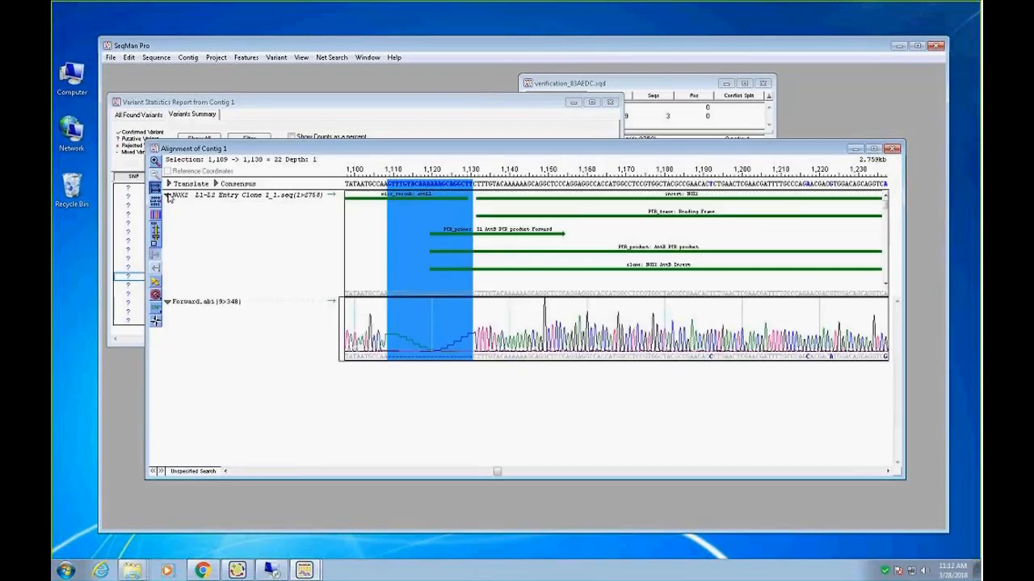
left_click(159, 296)
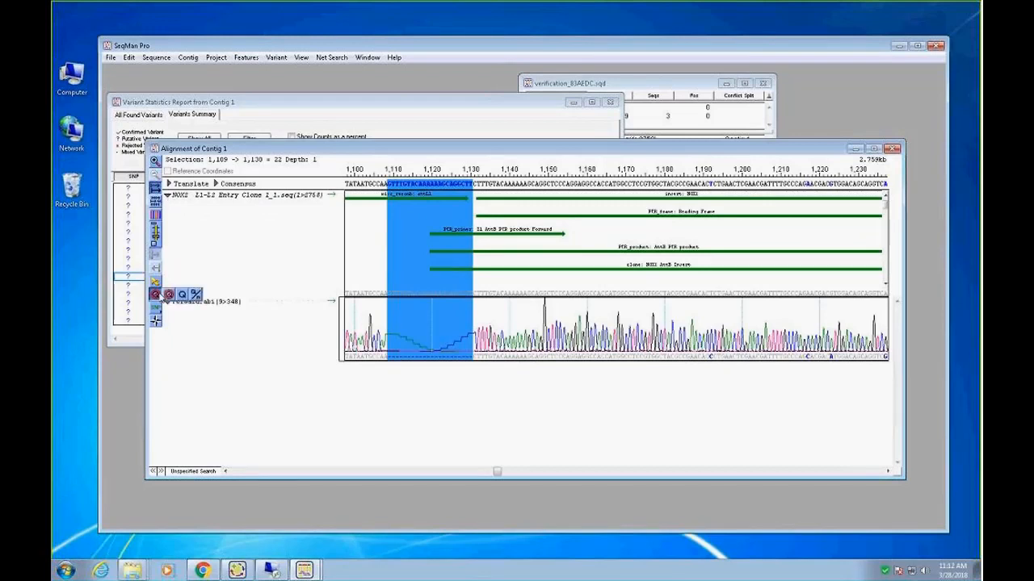
left_click(182, 295)
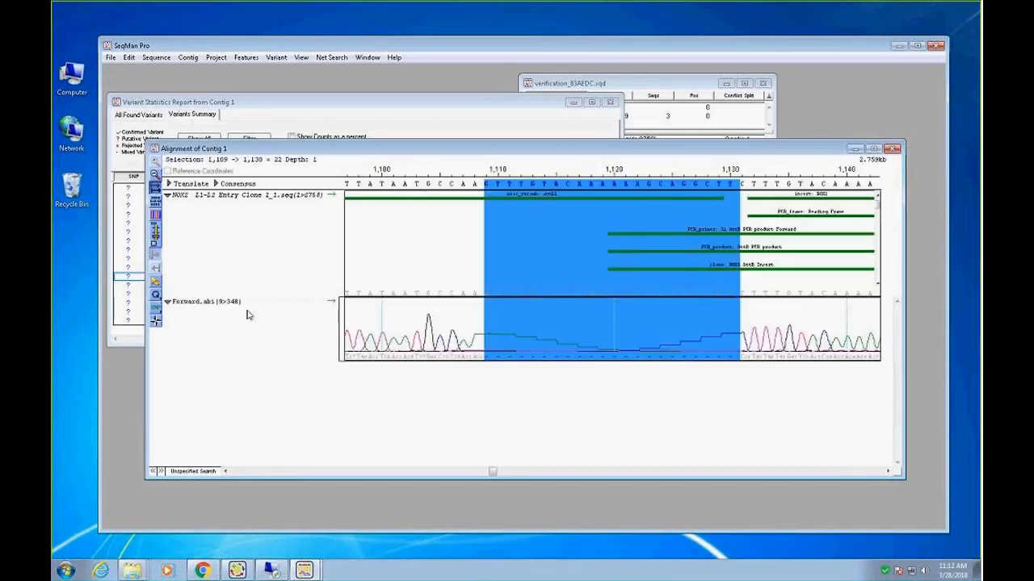
left_click(157, 296)
left_click(170, 297)
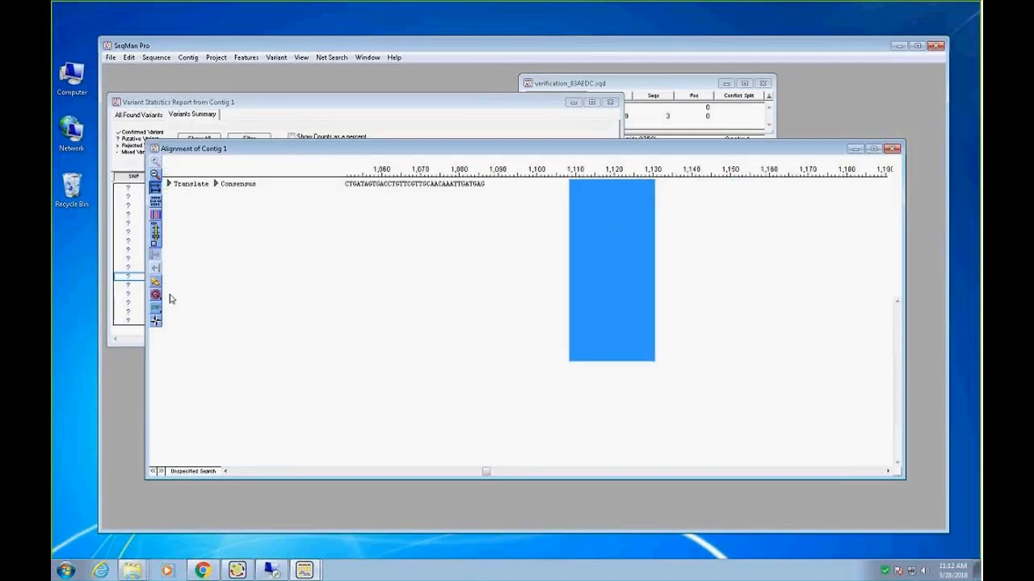
Step: Restore the trimmed bases at the start of the forward read, extending it back to base 1
left_click(227, 473)
left_click(227, 472)
left_click(227, 472)
left_click(227, 473)
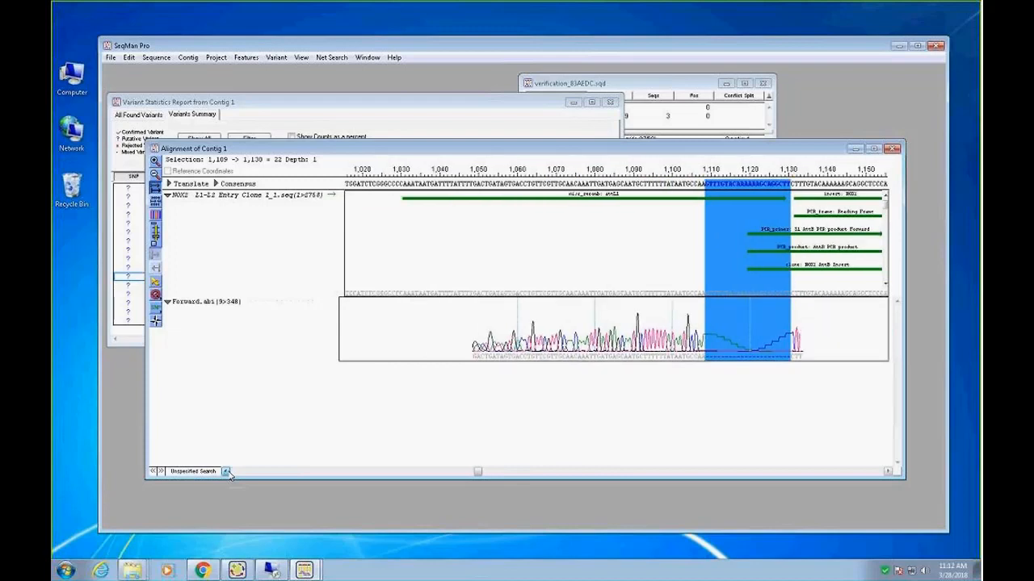
left_click(227, 472)
left_click_drag(518, 356, 489, 356)
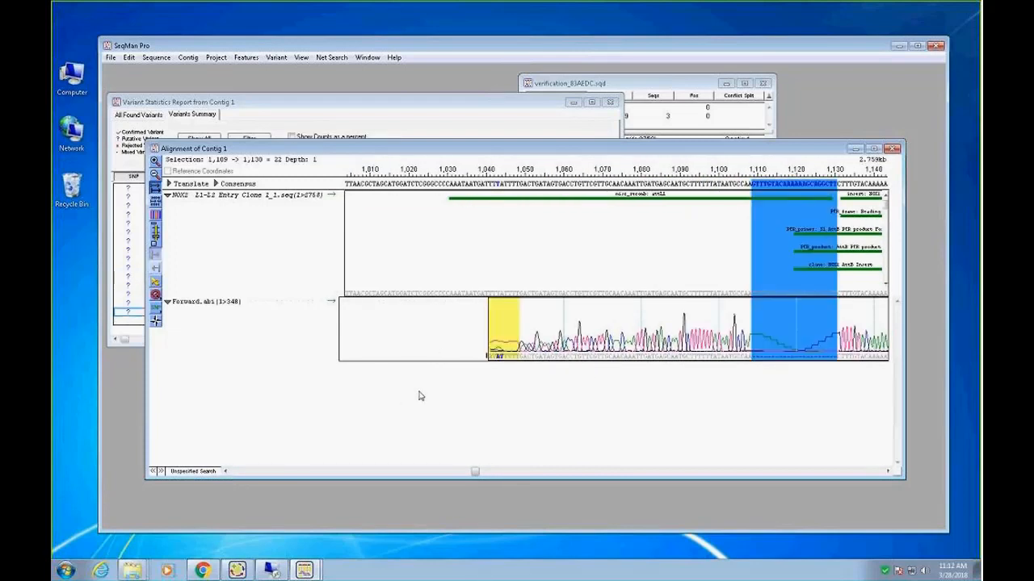
Step: Return to the forward read's gap at the attL1 site and place the cursor at consensus position 1,132
left_click(888, 473)
left_click(888, 472)
left_click(888, 473)
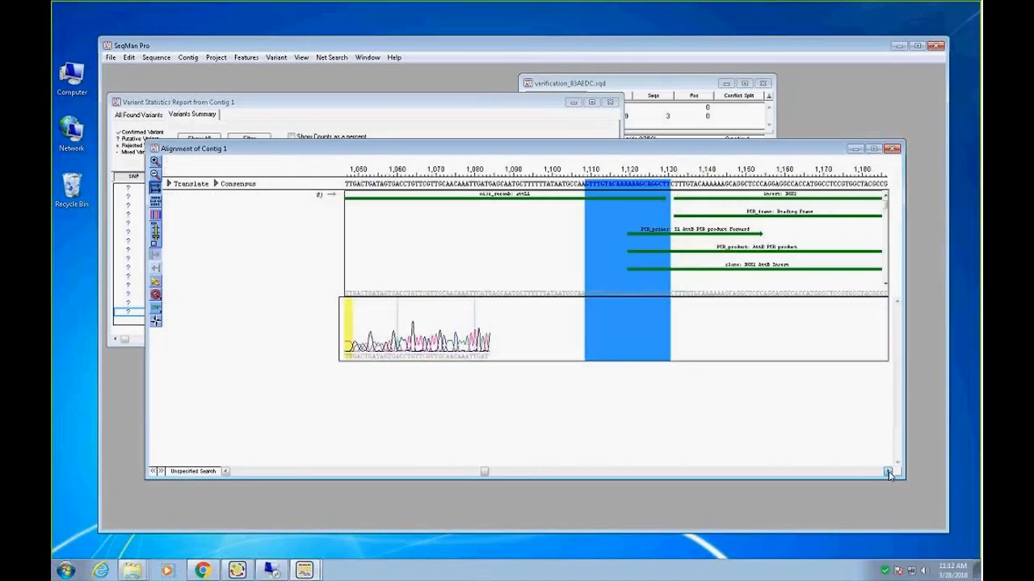
left_click(888, 473)
left_click(889, 472)
left_click(889, 473)
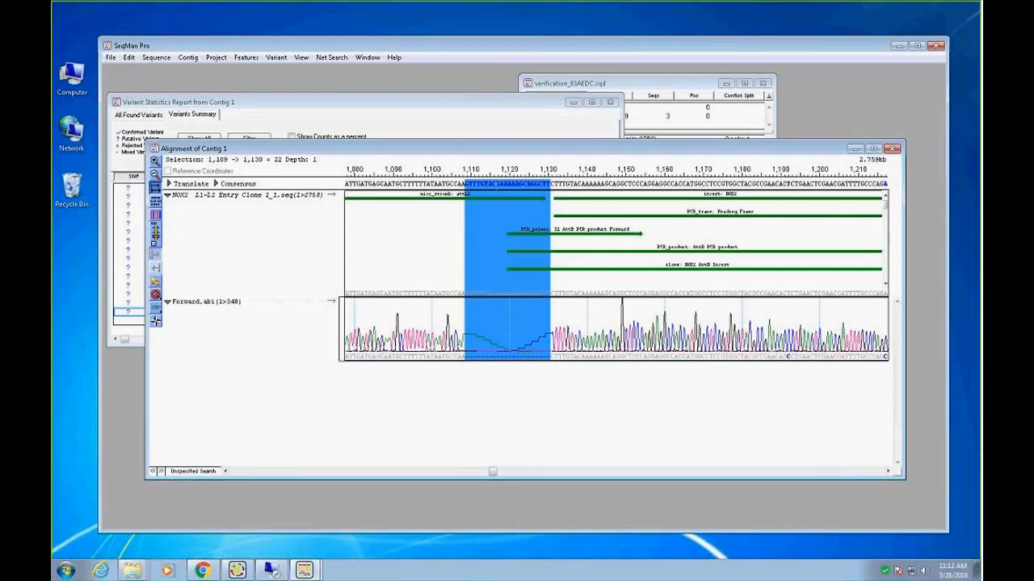
left_click(492, 184)
left_click_drag(465, 184, 554, 184)
left_click(553, 184)
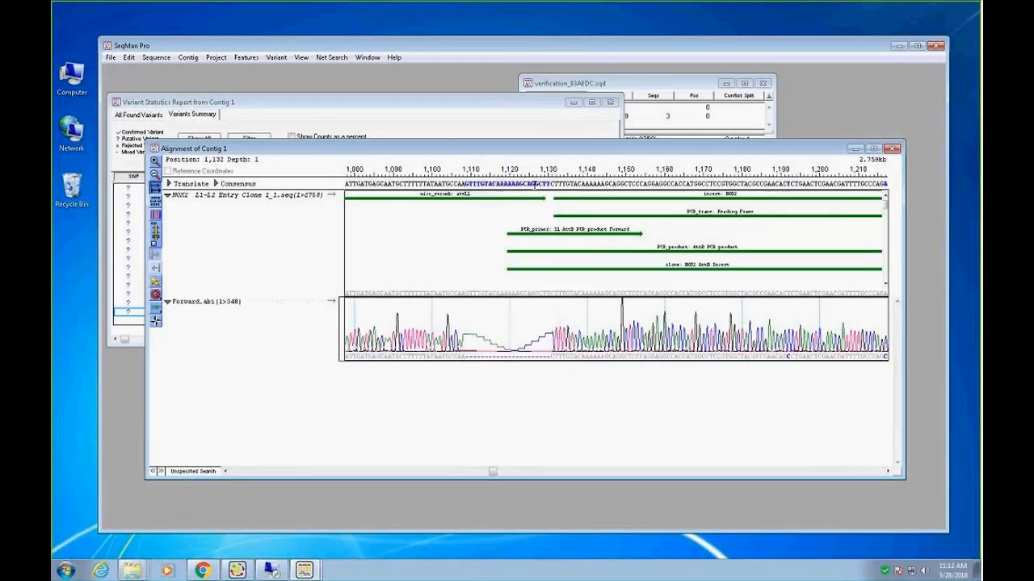
Step: Extend the trimmed end of the reverse read over the end of the forward read, restoring its bases up to 340
left_click_drag(498, 476, 500, 475)
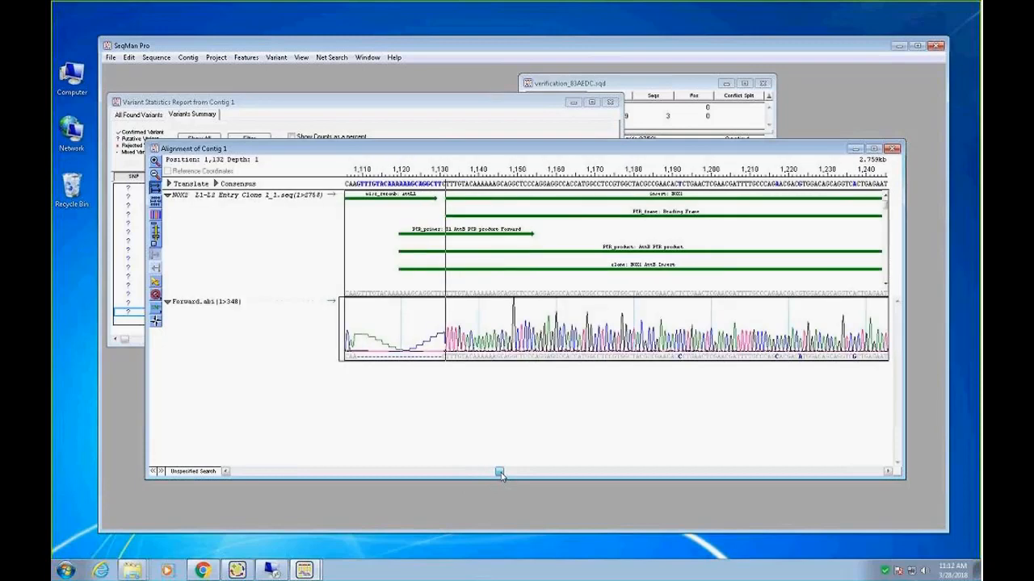
left_click_drag(501, 476, 519, 475)
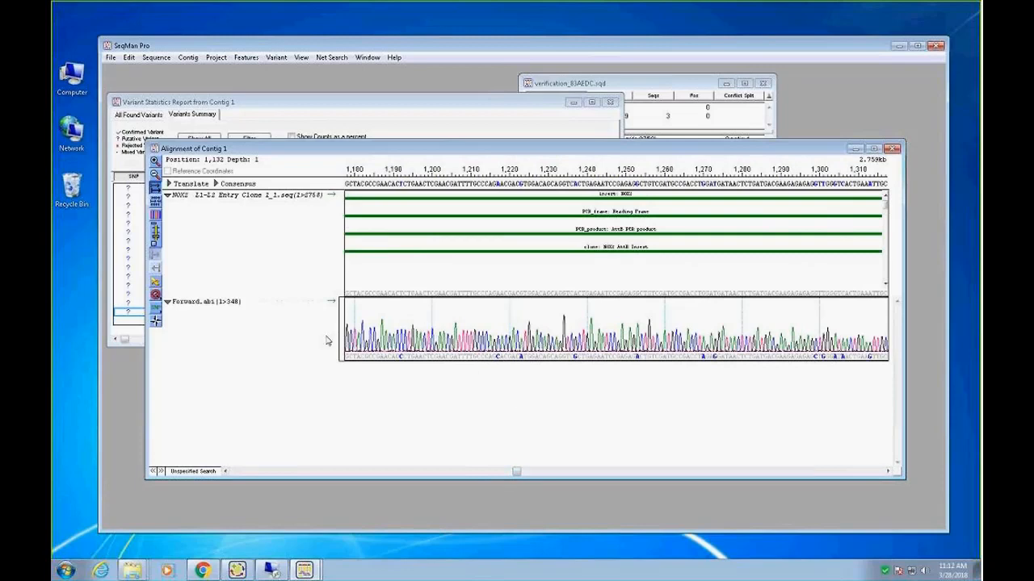
left_click_drag(521, 475, 563, 478)
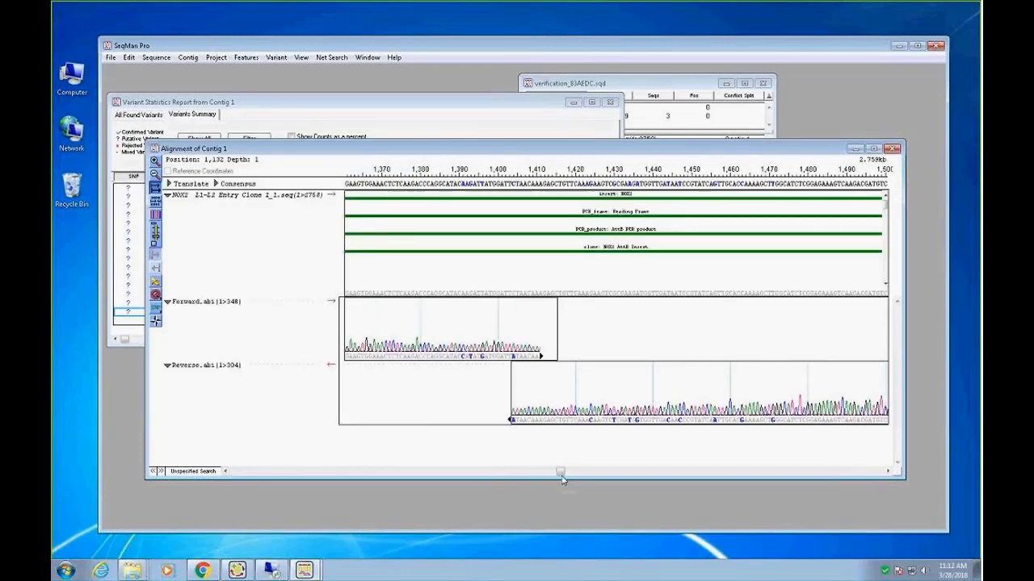
left_click_drag(509, 420, 371, 418)
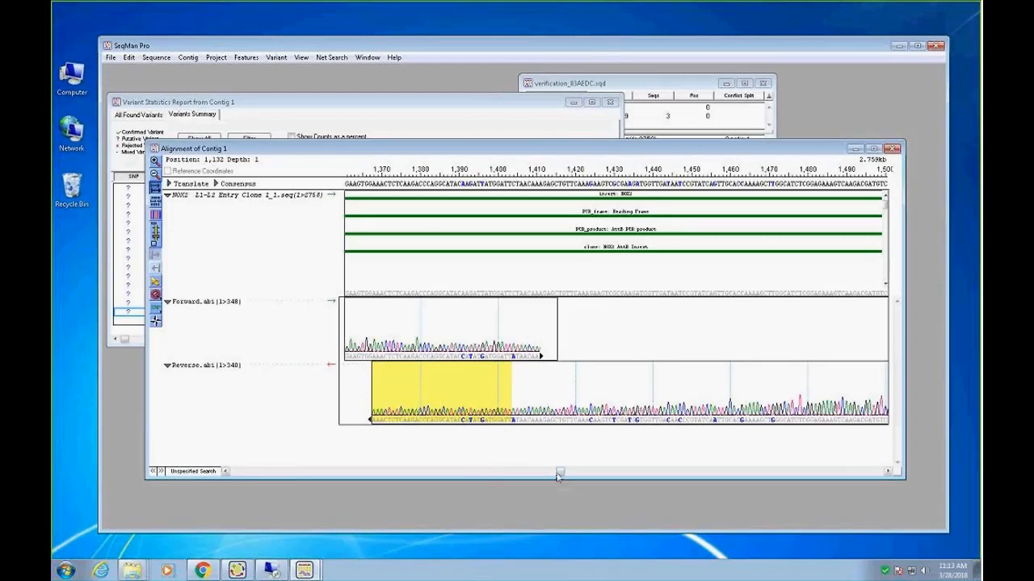
Step: Select the reverse read's gap at consensus positions 1,633 to 1,673, inspect the read's end, and place the cursor at position 1,666
left_click_drag(559, 472, 620, 483)
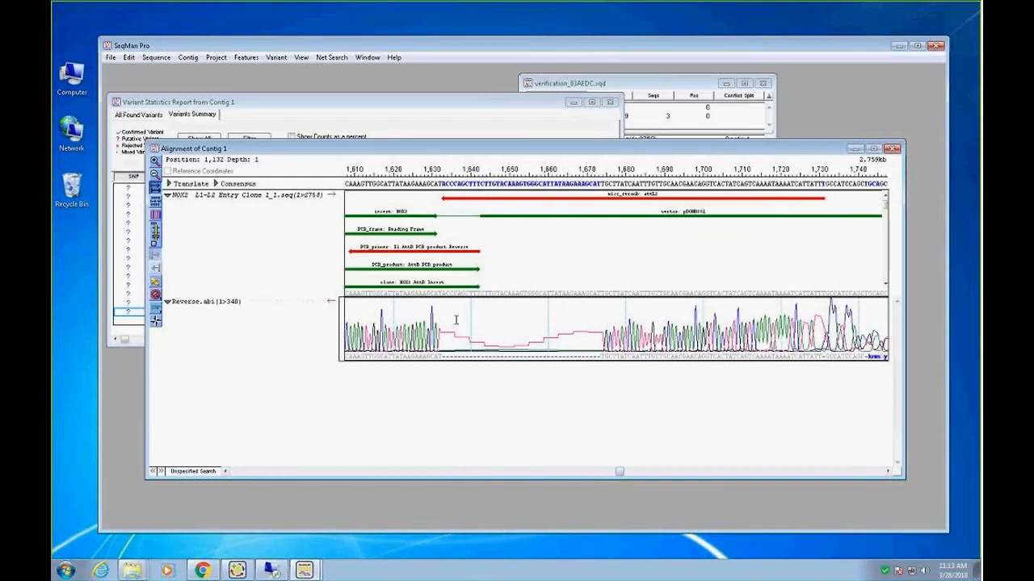
left_click(443, 182)
left_click_drag(443, 182, 601, 183)
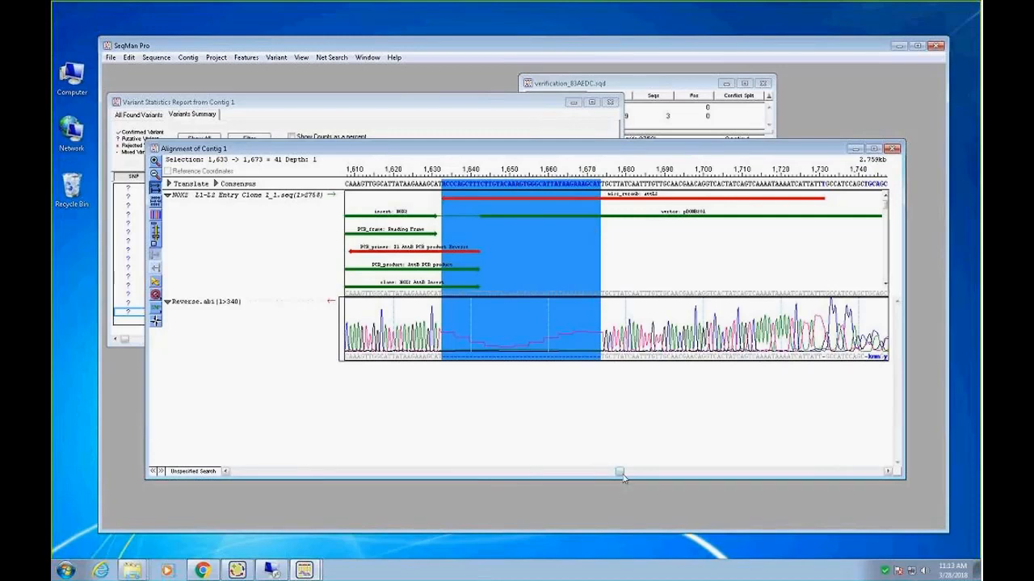
left_click_drag(619, 474, 624, 474)
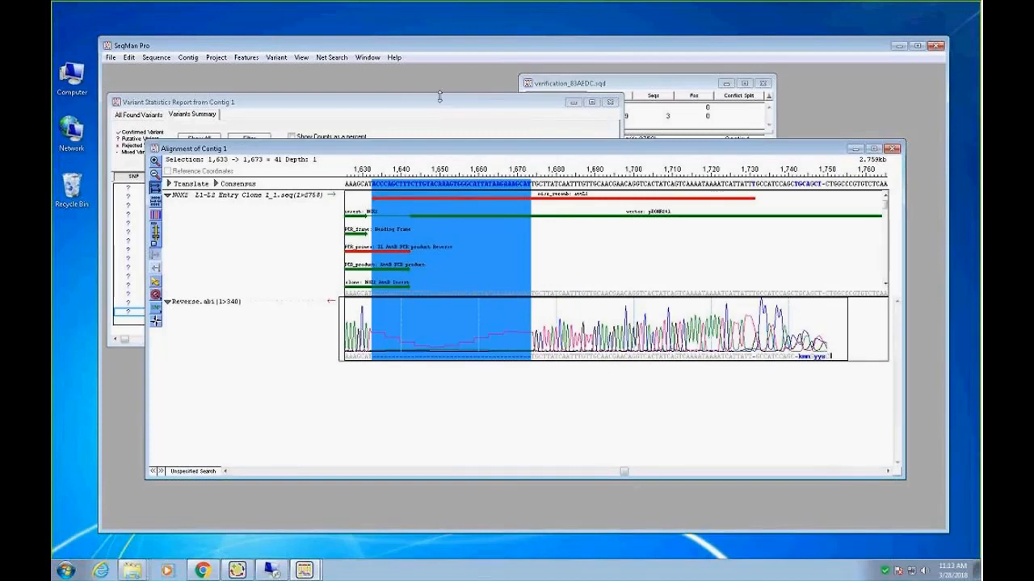
left_click(498, 170)
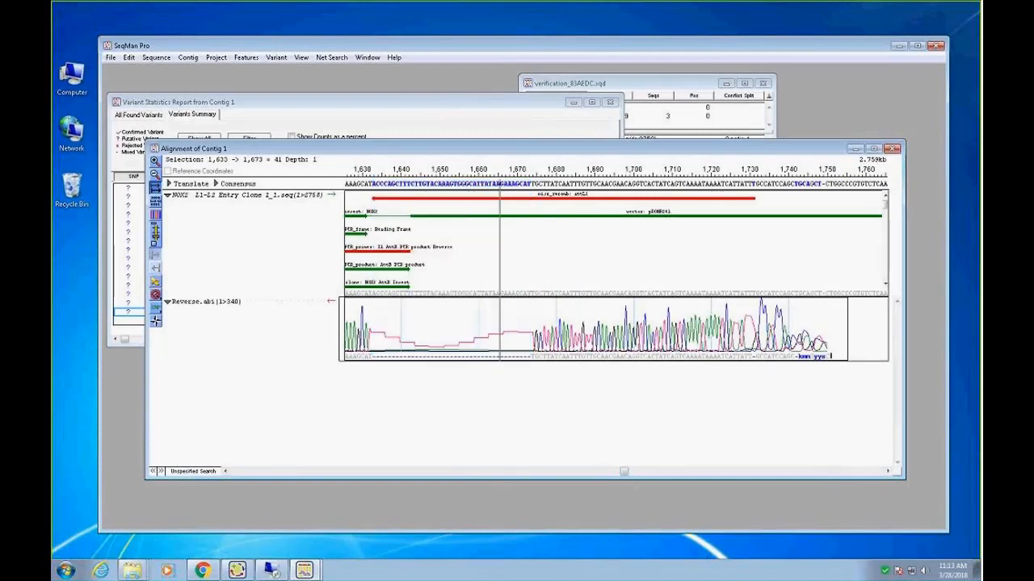
Step: Move the Contig 1 variant report below the traces and show the indel at contig position 1668 in the alignment
left_click(466, 106)
left_click_drag(445, 102, 584, 327)
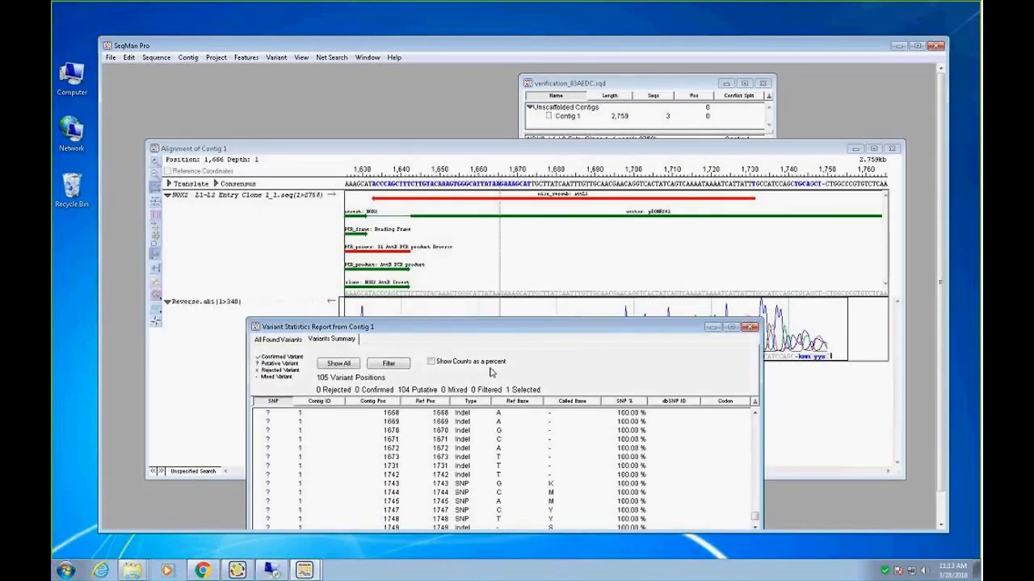
left_click(391, 413)
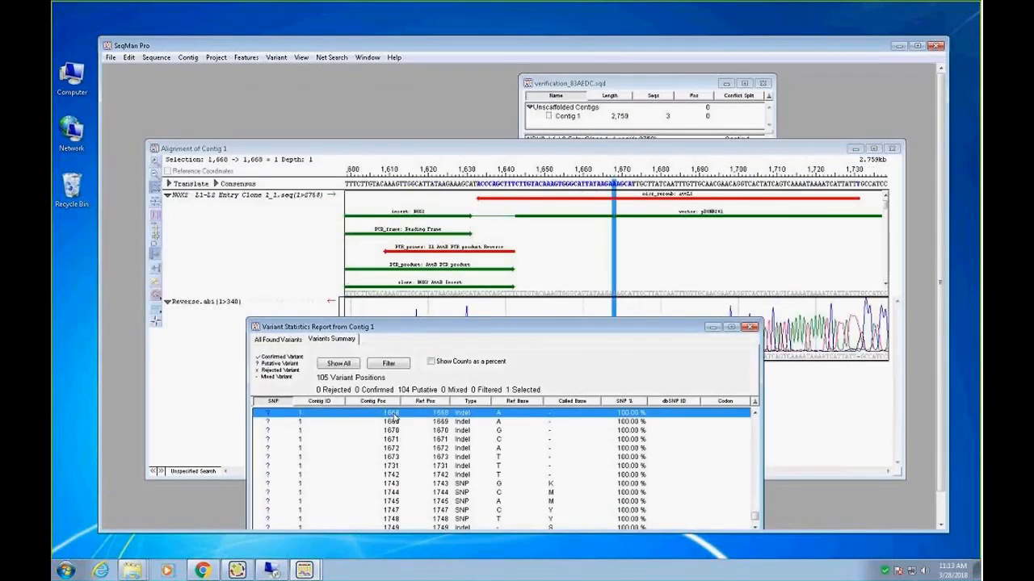
left_click_drag(475, 326, 485, 378)
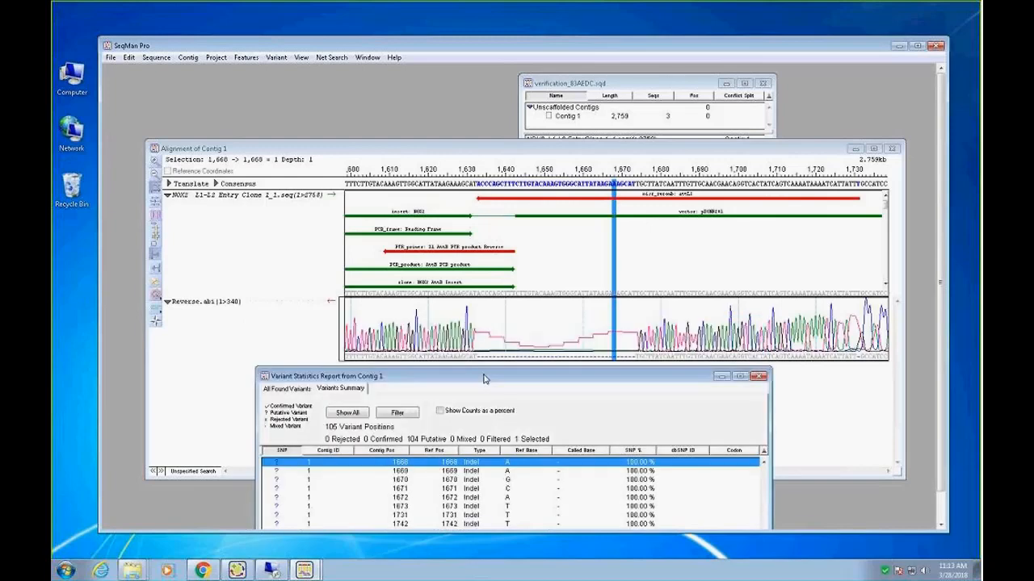
Step: Step through the listed variants from position 1668 to 1748, and back up to 1130, comparing each with the traces
key("Down")
key("Down")
key("Down")
key("Down")
key("Down")
key("Down")
key("Down")
key("Down")
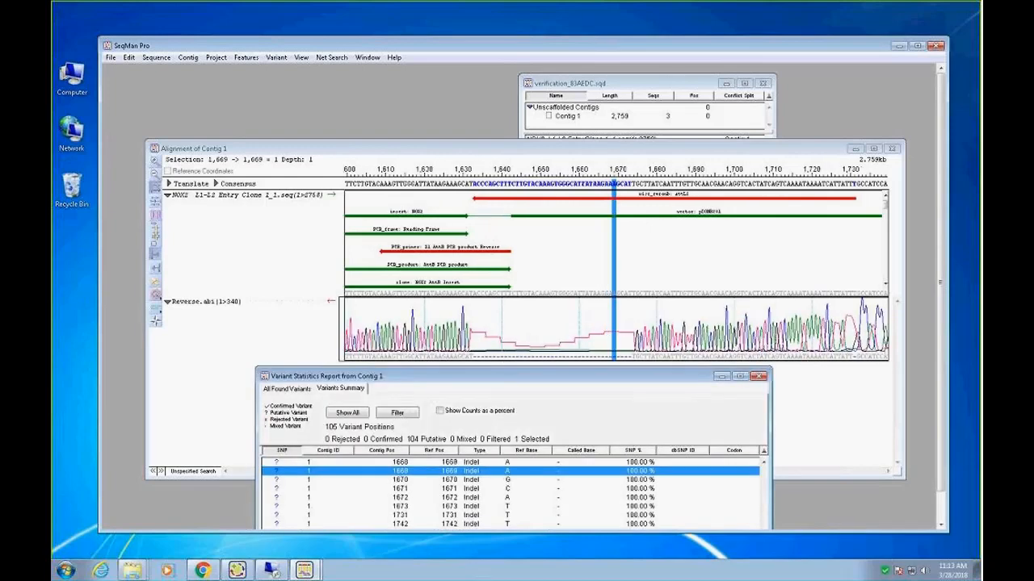
key("Up")
key("Up")
key("Up")
key("Up")
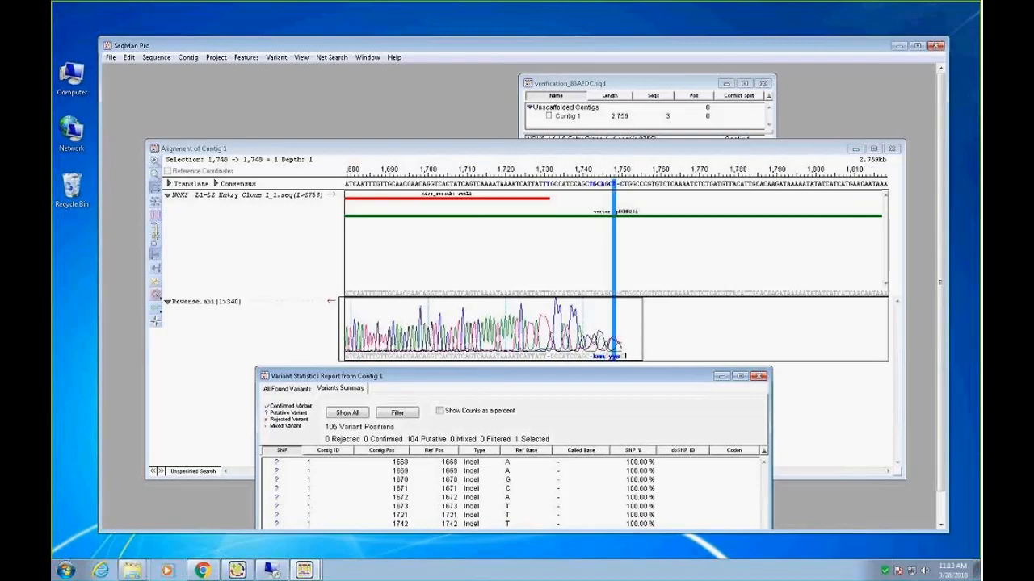
key("Up")
key("Up")
key("Up")
key("Up")
key("Up")
key("Up")
key("Up")
key("Up")
key("Up")
key("Up")
key("Up")
key("Up")
key("Up")
key("Up")
key("Up")
key("Up")
key("Up")
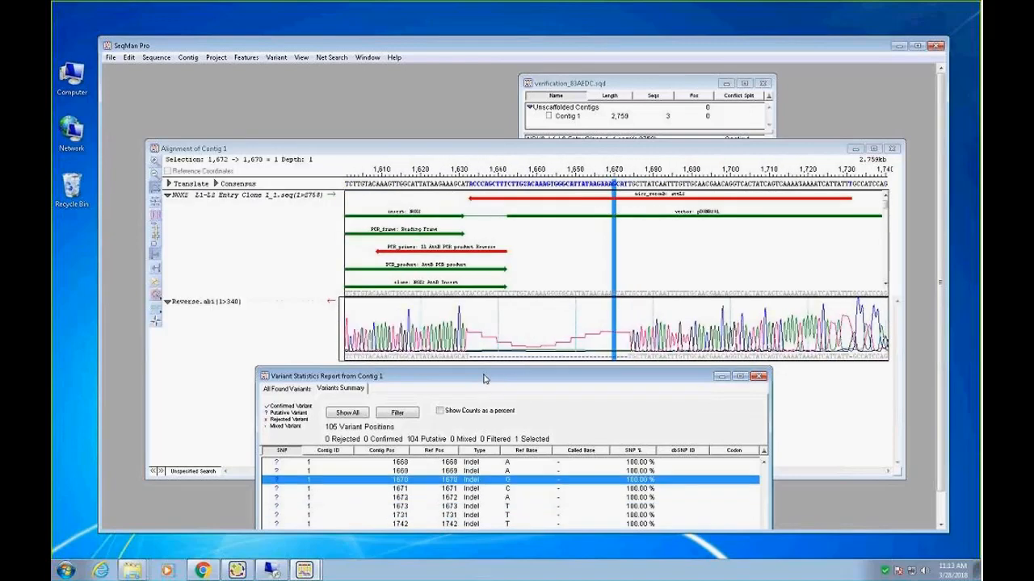
key("Up")
key("Up")
key("Up")
key("Up")
key("Up")
key("Up")
key("Up")
key("Up")
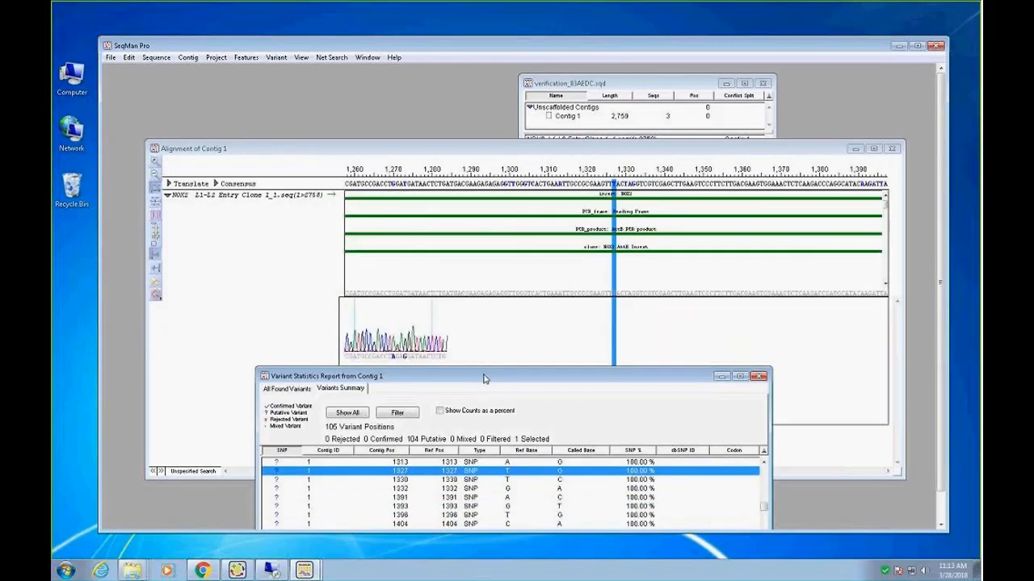
key("Up")
key("Up")
key("Up")
key("Up")
key("Up")
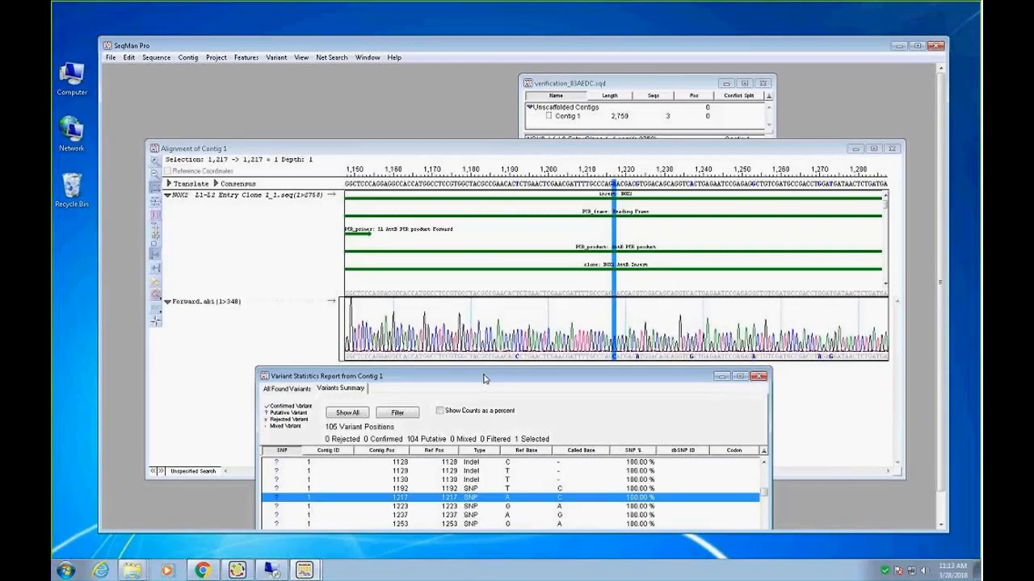
key("Up")
key("Up")
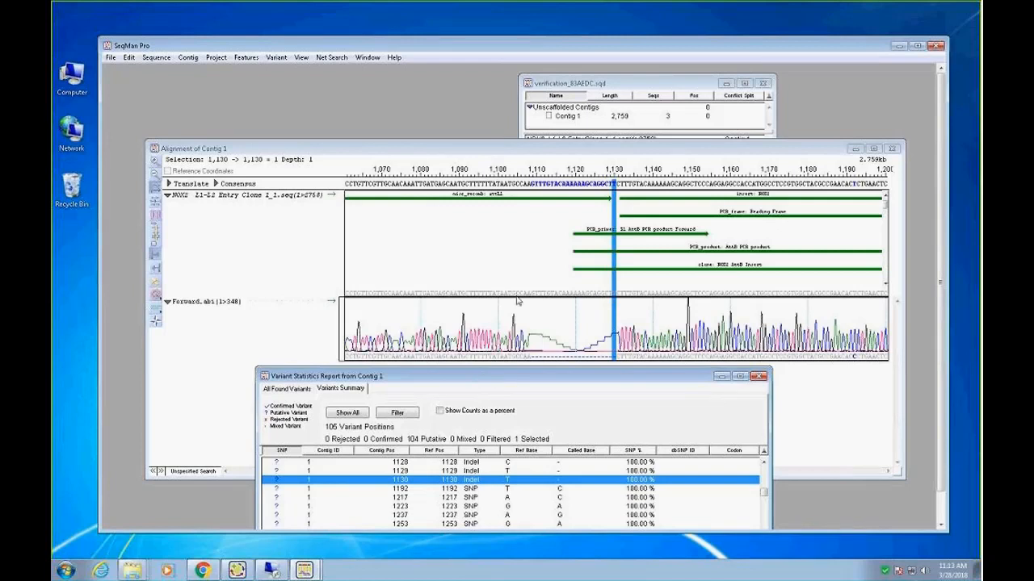
Step: Close the variant report, the Contig 1 alignment and the verification_83AEDC.sqd project
left_click(759, 376)
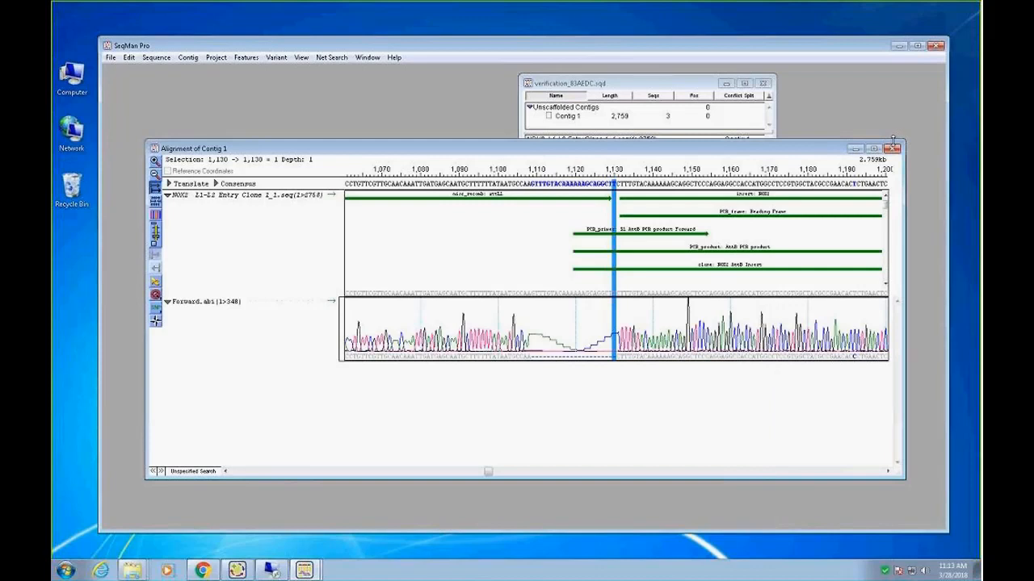
left_click(892, 149)
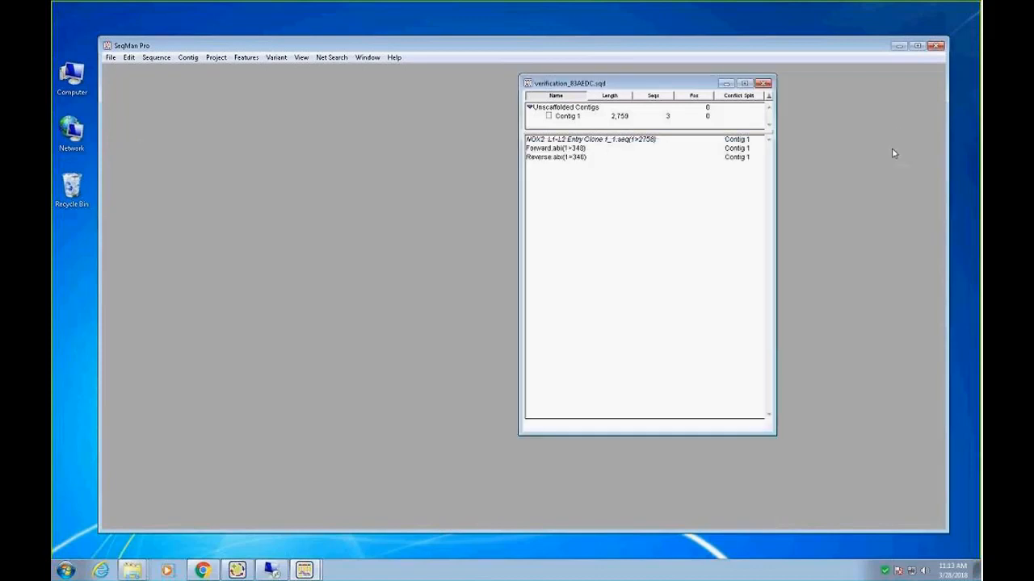
left_click(762, 84)
left_click(646, 169)
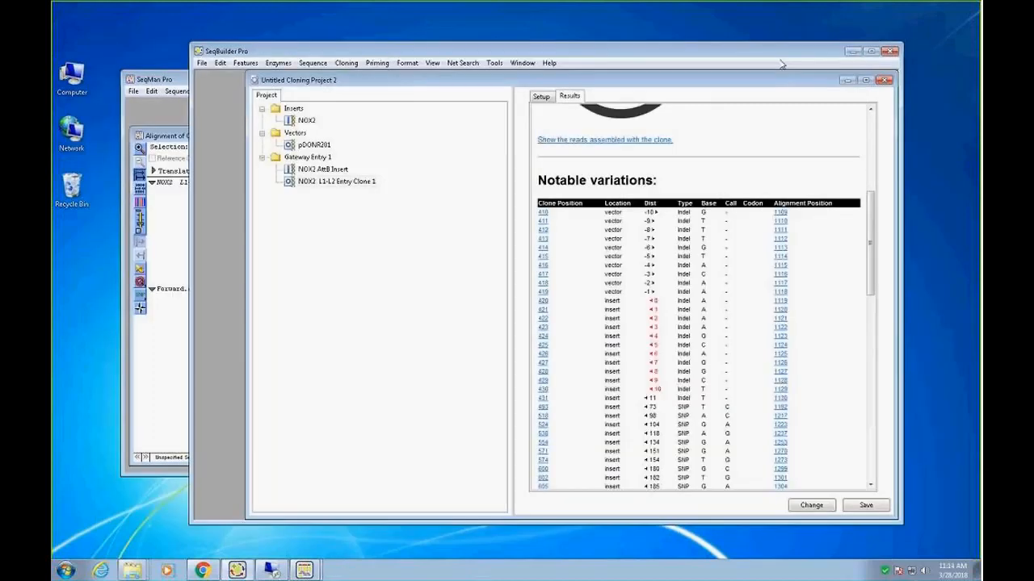
Step: Close Untitled Cloning Project 2 in SeqBuilder Pro without saving, and close the remaining SeqMan Pro window
left_click(885, 80)
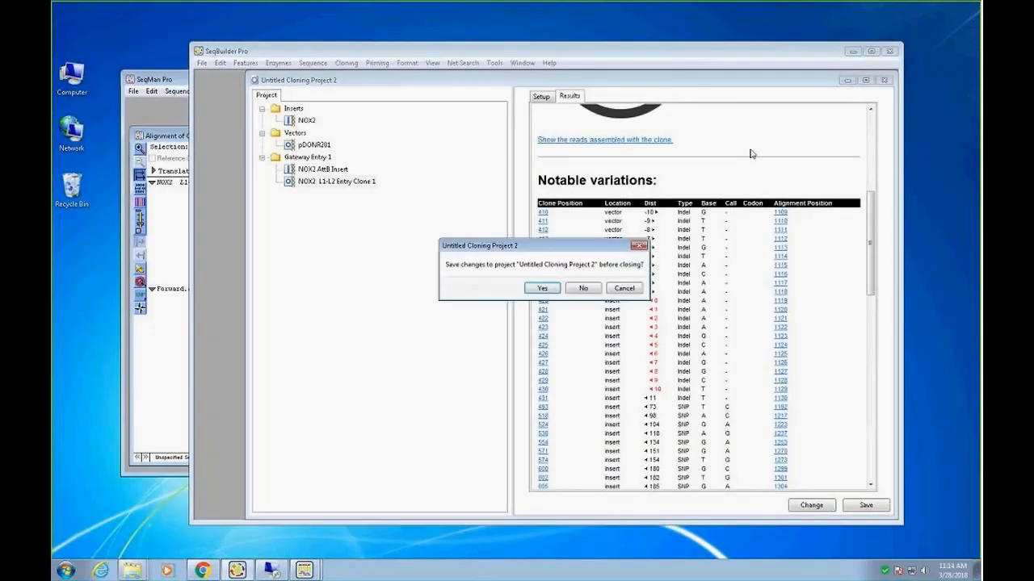
left_click(583, 288)
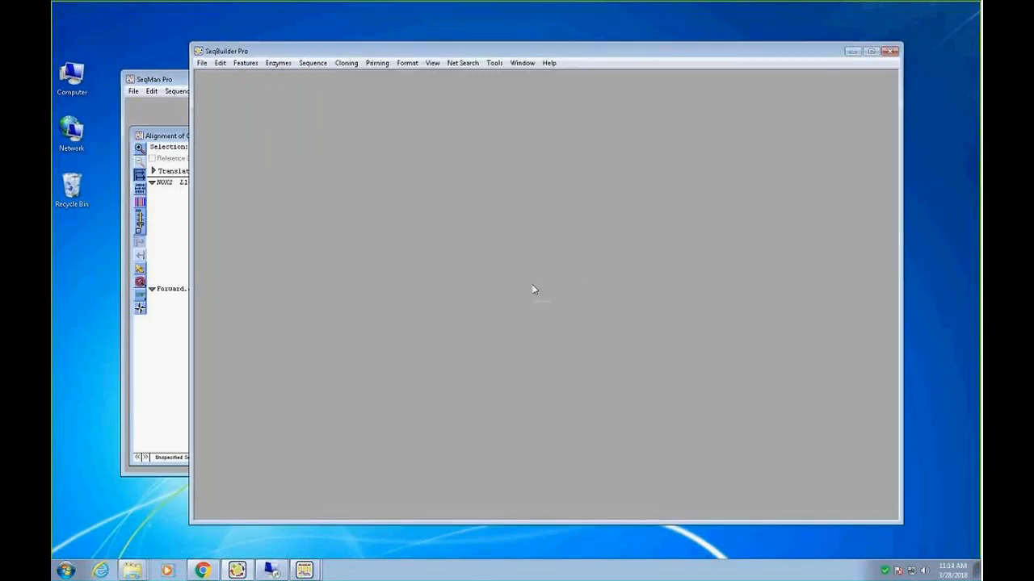
left_click(187, 80)
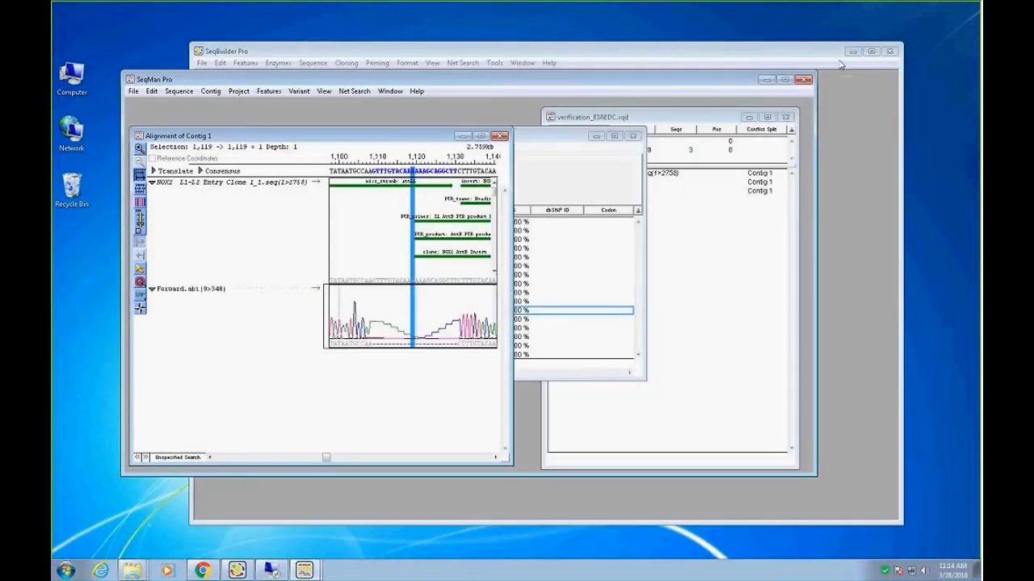
left_click(803, 79)
left_click(664, 202)
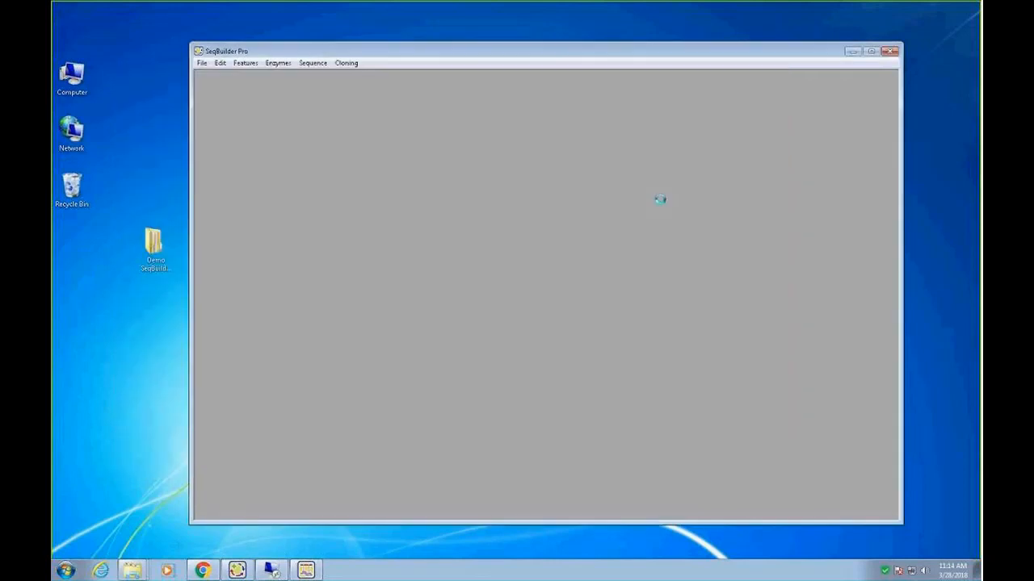
left_click_drag(485, 51, 475, 48)
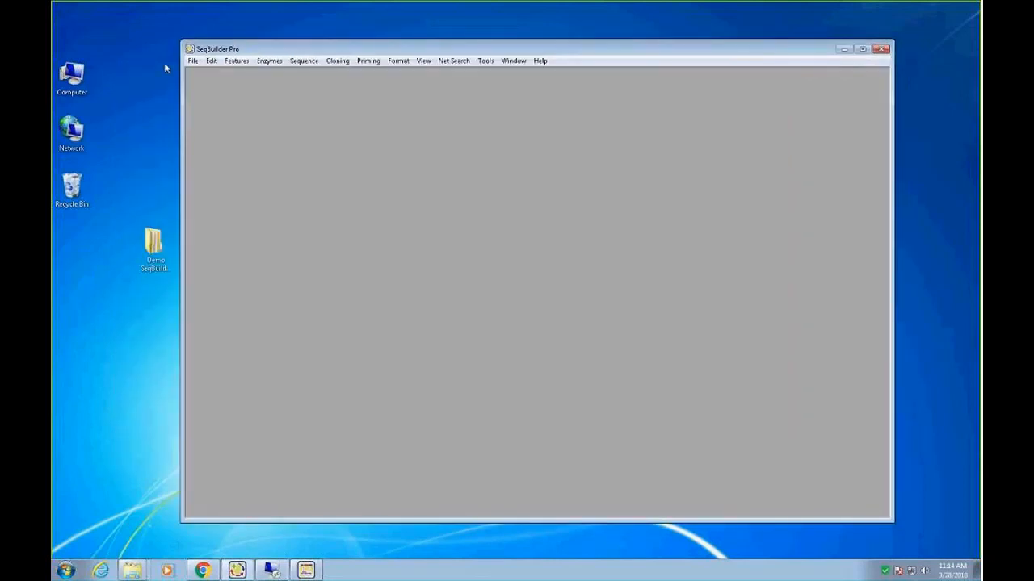
Step: Open the recent document pBR322_no_errors.sbd and select the red test insert feature on its circular map
left_click(192, 62)
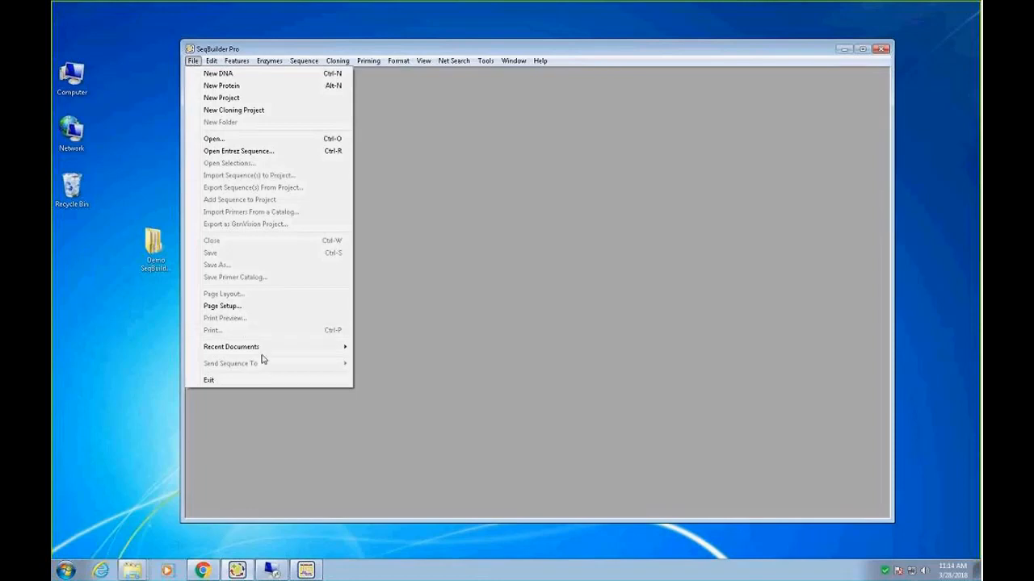
mouse_move(263, 353)
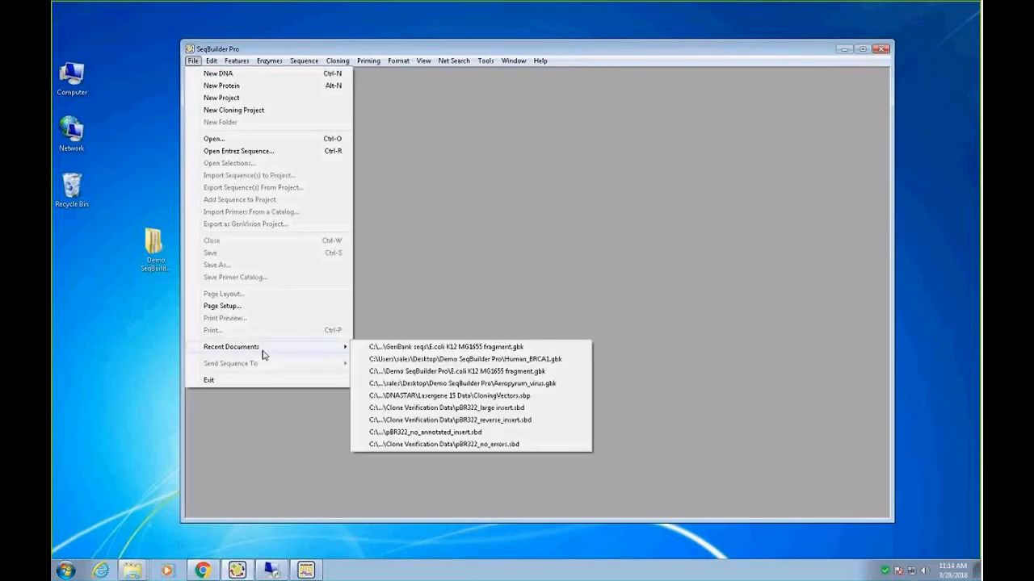
left_click(506, 444)
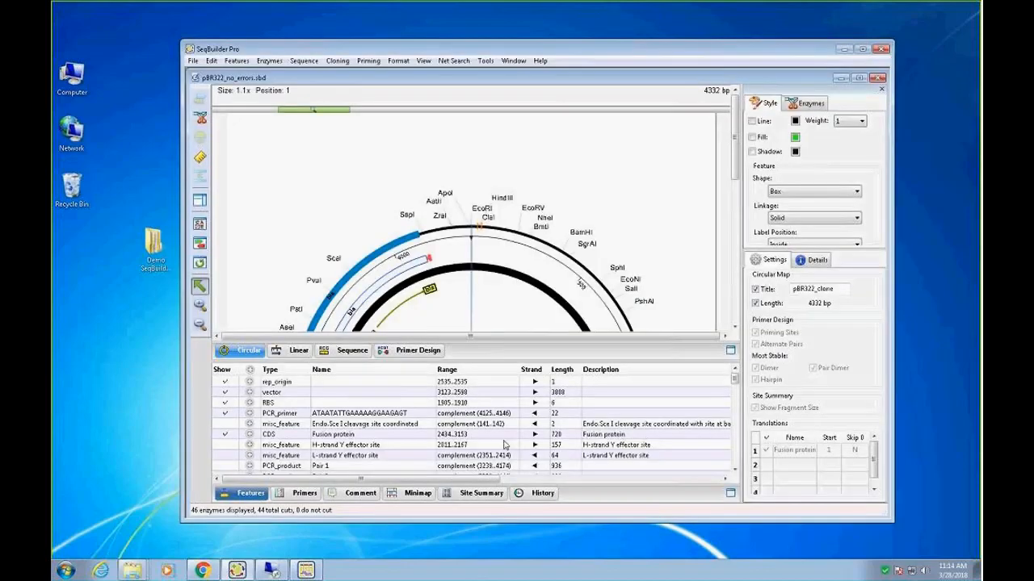
left_click_drag(734, 136, 746, 218)
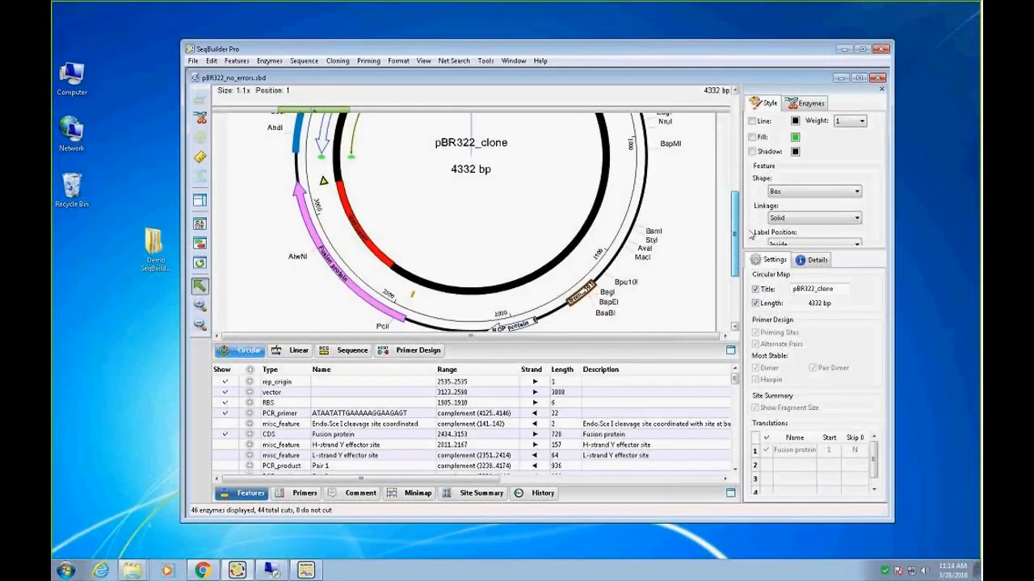
left_click(369, 248)
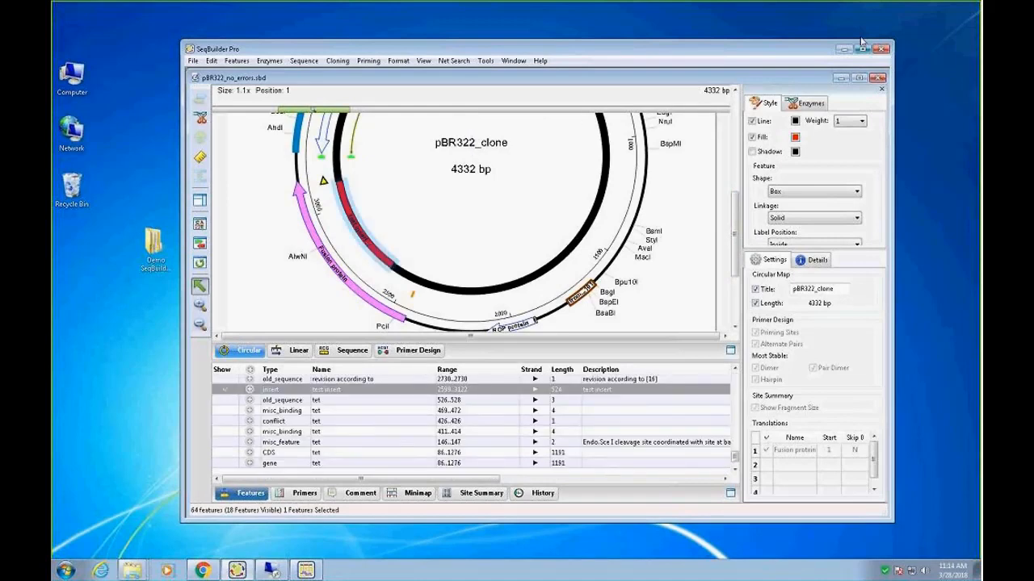
Step: Enlarge the SeqBuilder Pro window and widen the pBR322_no_errors.sbd document inside it
left_click_drag(183, 521, 111, 539)
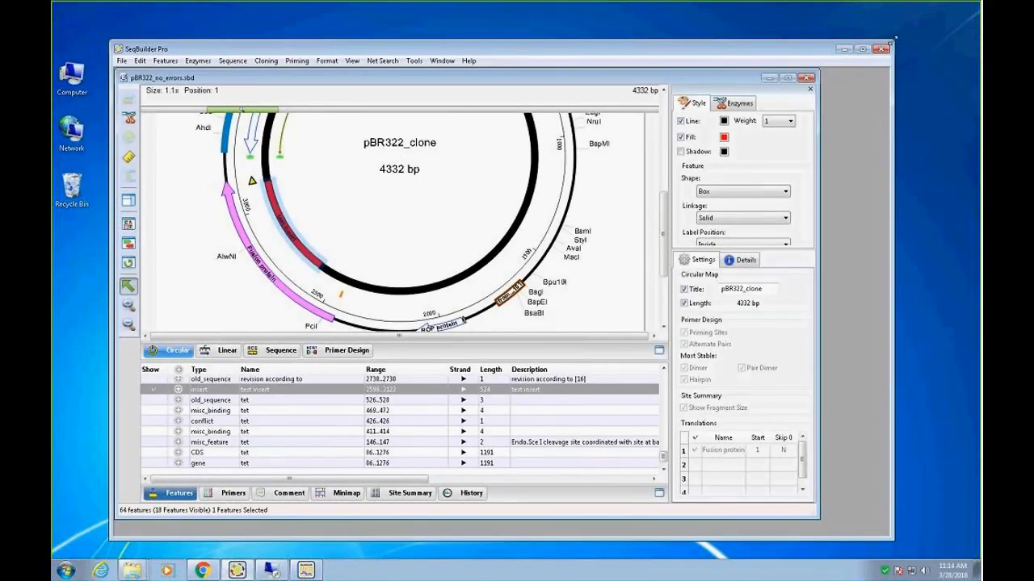
left_click_drag(895, 42, 947, 25)
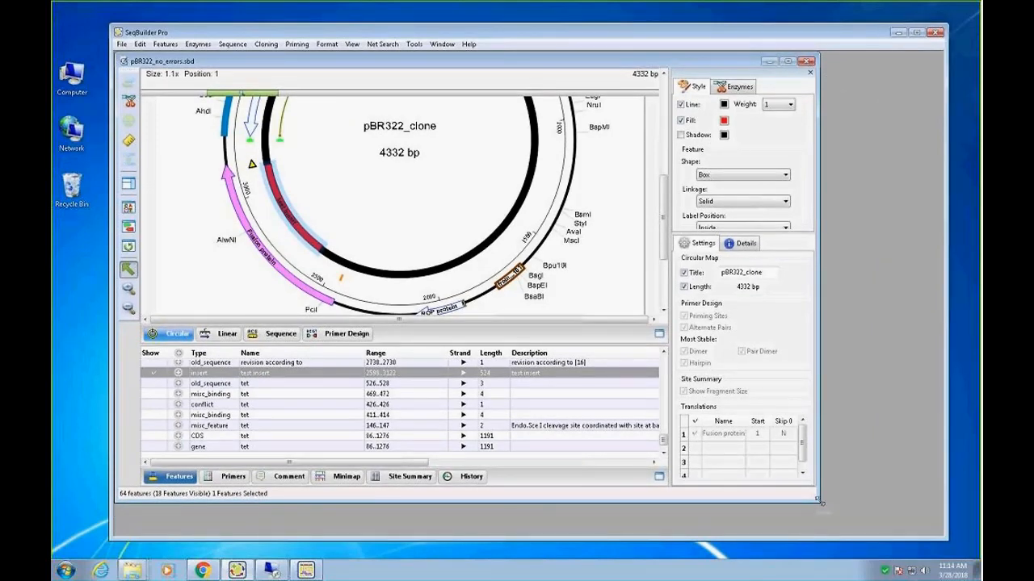
left_click_drag(820, 501, 905, 527)
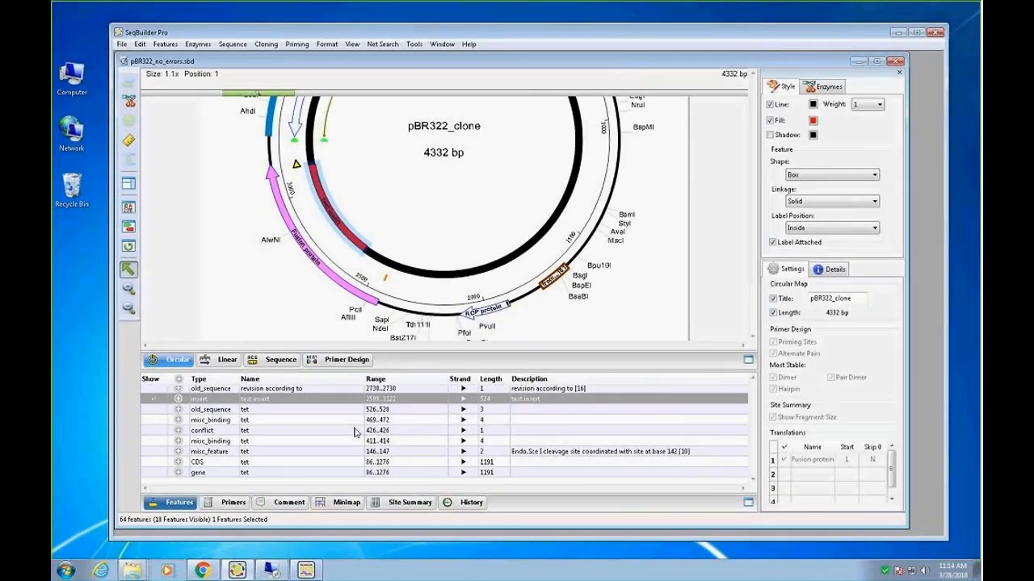
Step: Examine the insert feature's note in the features list, collapse its details, and return to the circular map
left_click(179, 399)
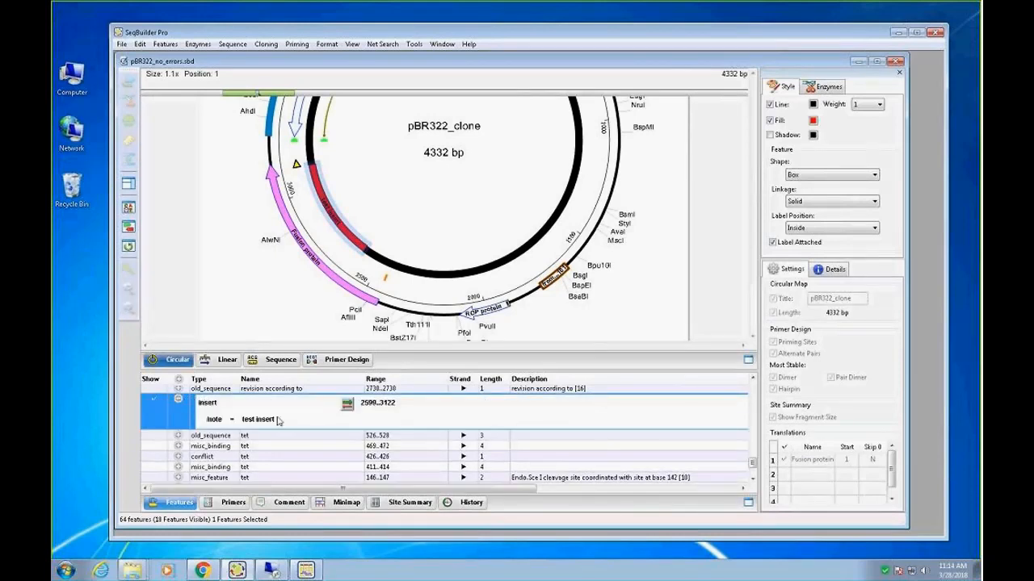
left_click(179, 399)
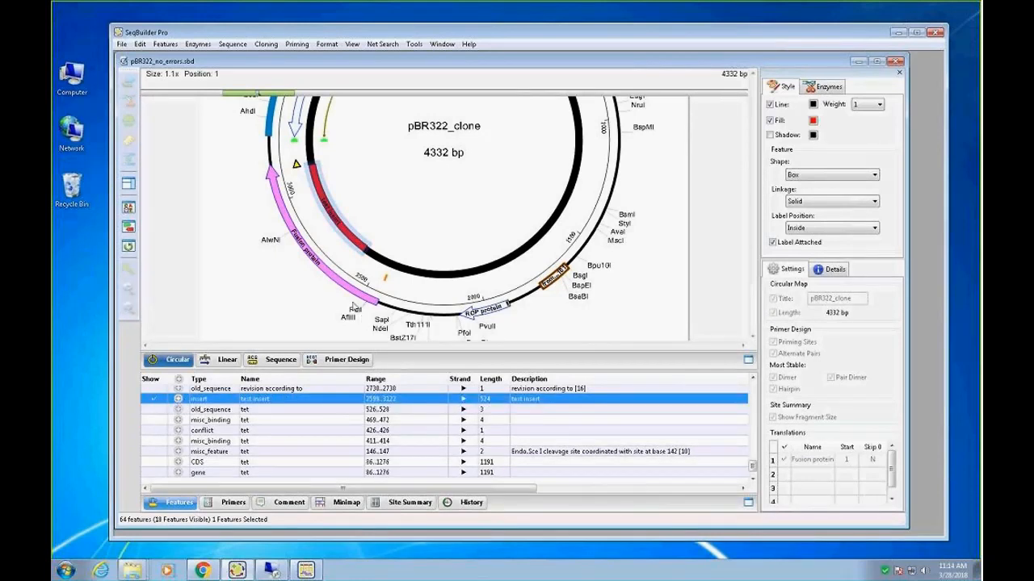
scroll(675, 191, "up", 3)
scroll(672, 190, "down", 2)
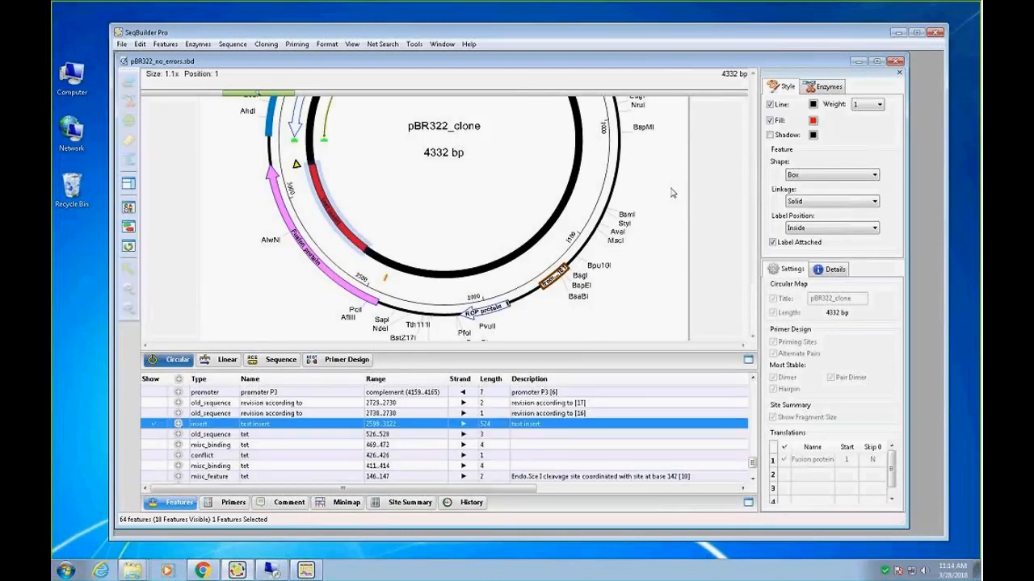
left_click(720, 192)
left_click_drag(752, 195, 758, 119)
Step: Run a clone verification of pBR322_no_errors with Read1.abi and Read2.abi from the Sanger reads folder, and review the summary
left_click(266, 43)
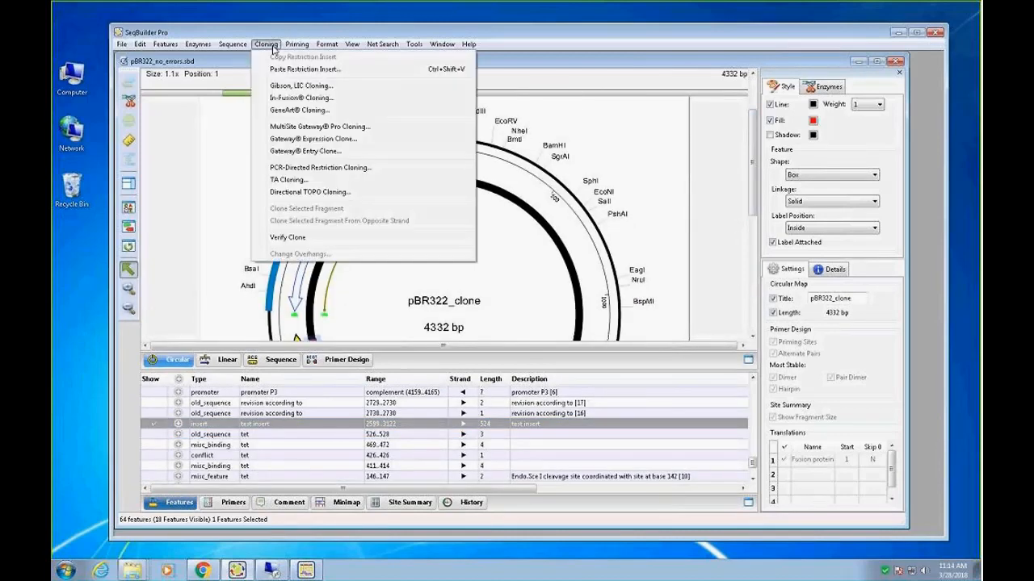
left_click(287, 238)
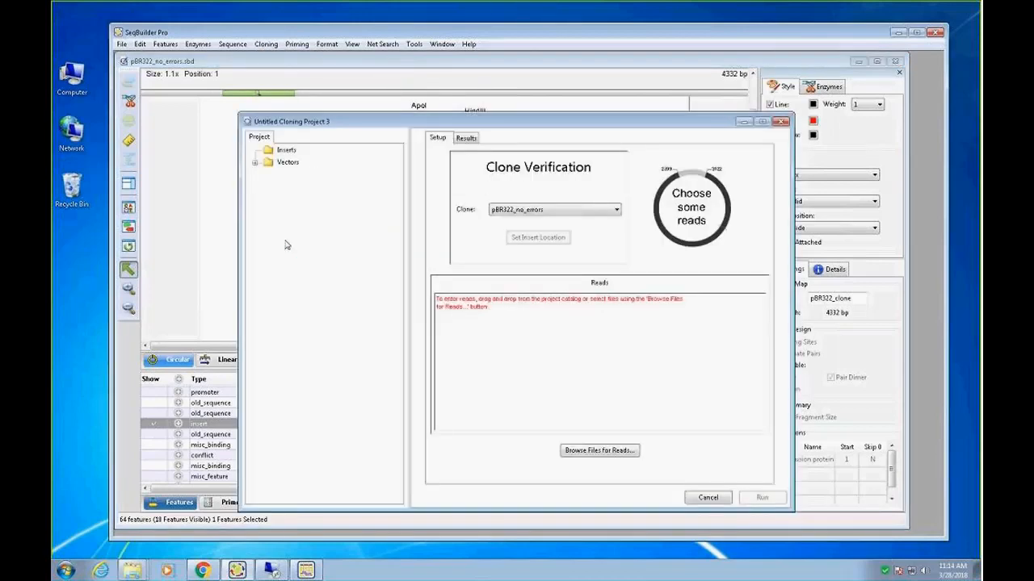
left_click(575, 449)
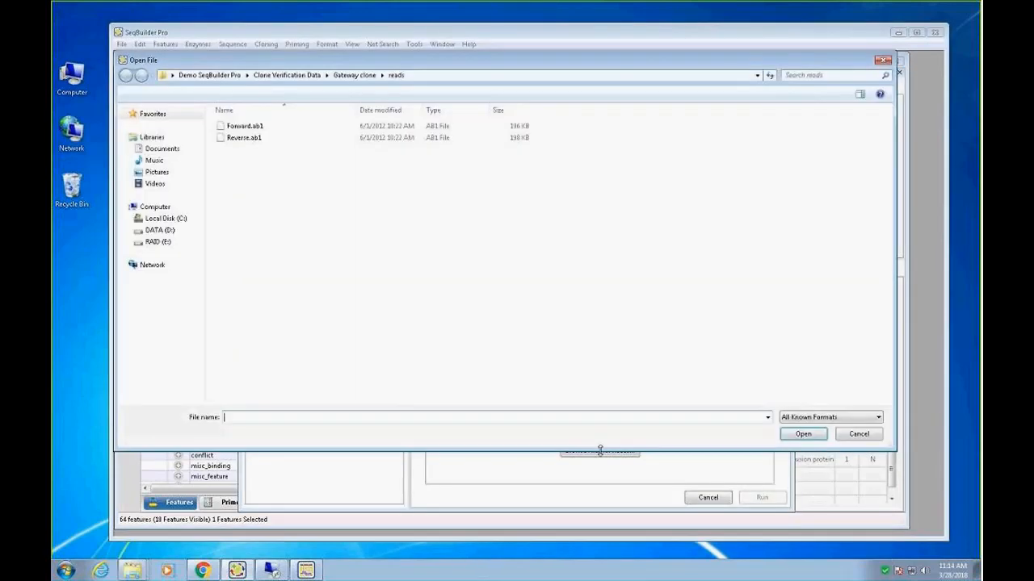
left_click(279, 75)
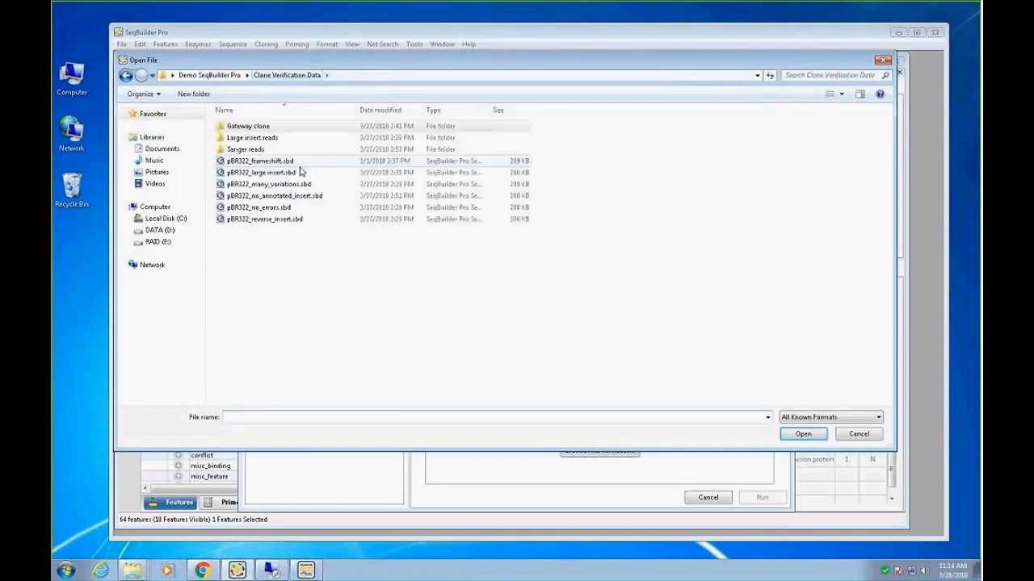
double_click(257, 151)
left_click(244, 127)
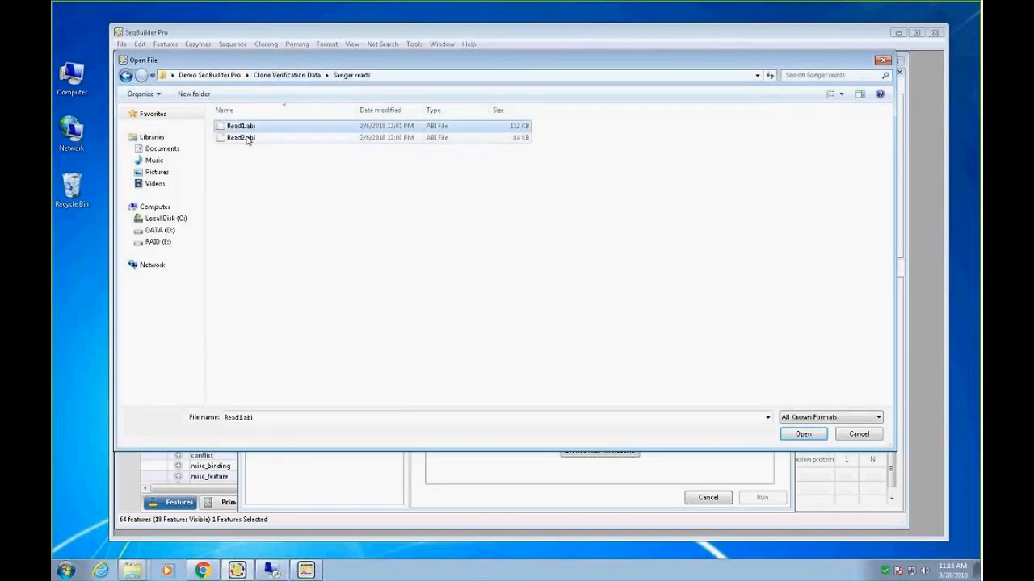
left_click(247, 139, "shift")
left_click(802, 434)
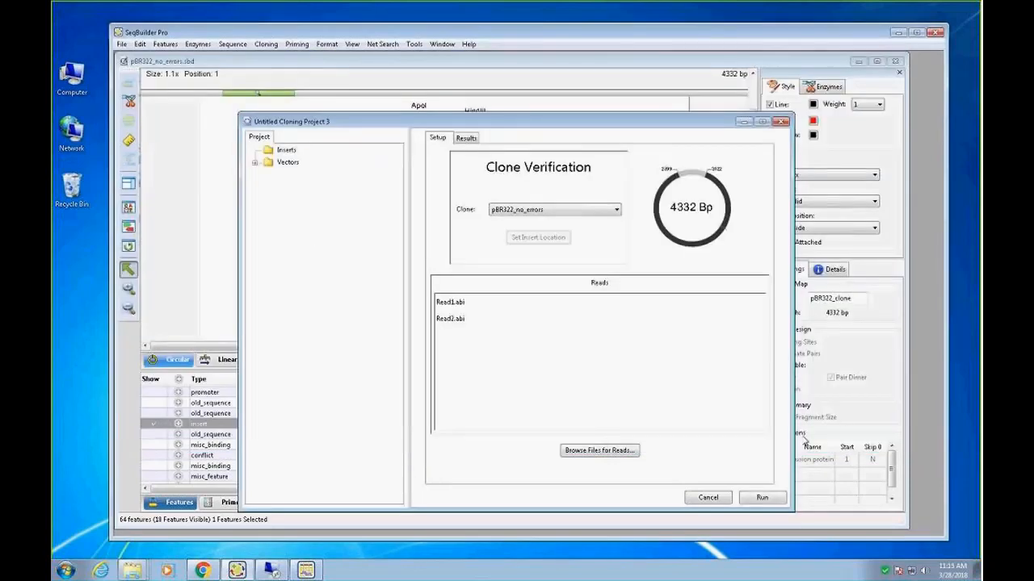
left_click(762, 498)
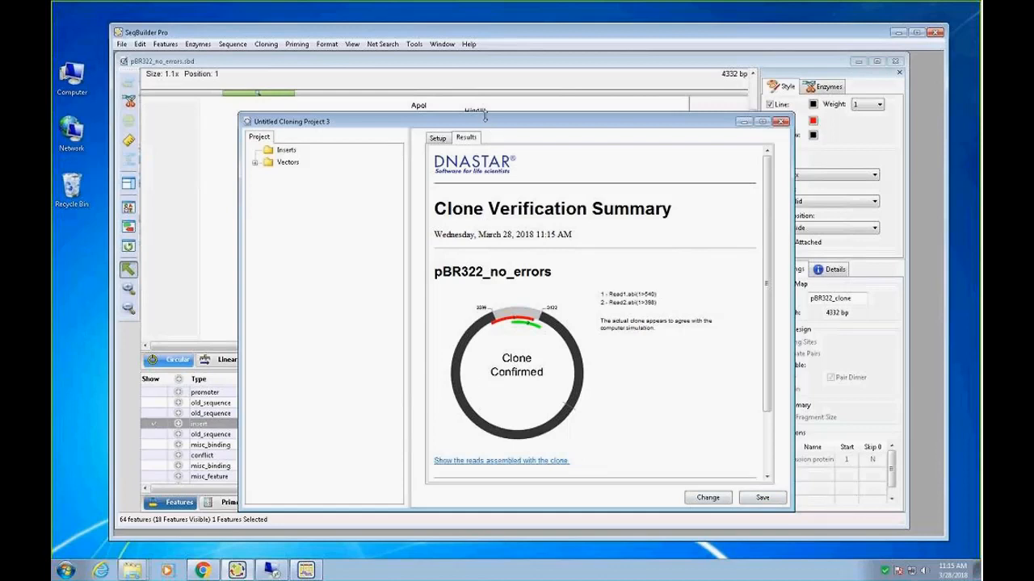
left_click_drag(768, 229, 768, 296)
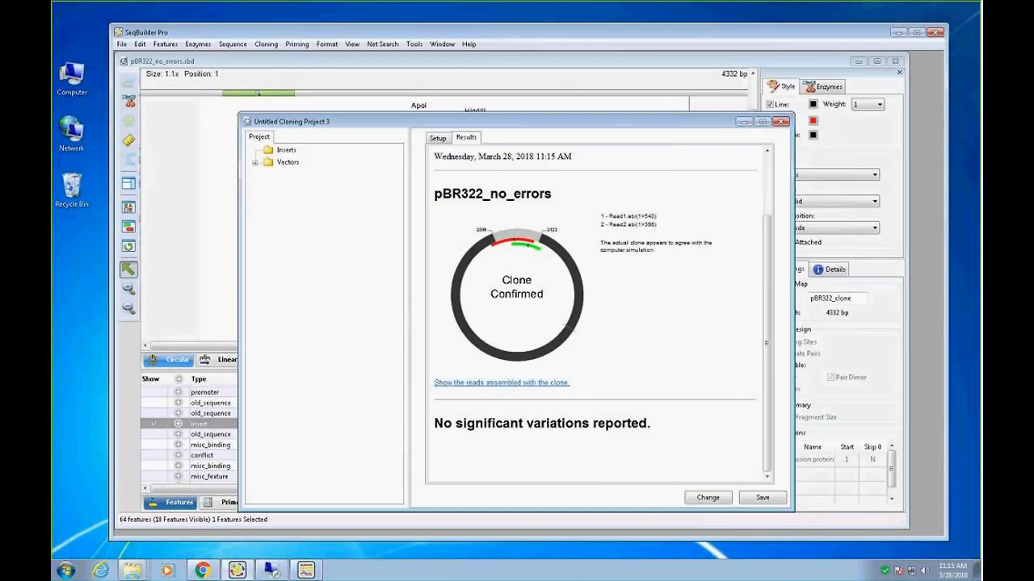
Step: Close Untitled Cloning Project 3 without saving, and close the pBR322_no_errors.sbd document
left_click(780, 123)
left_click(782, 123)
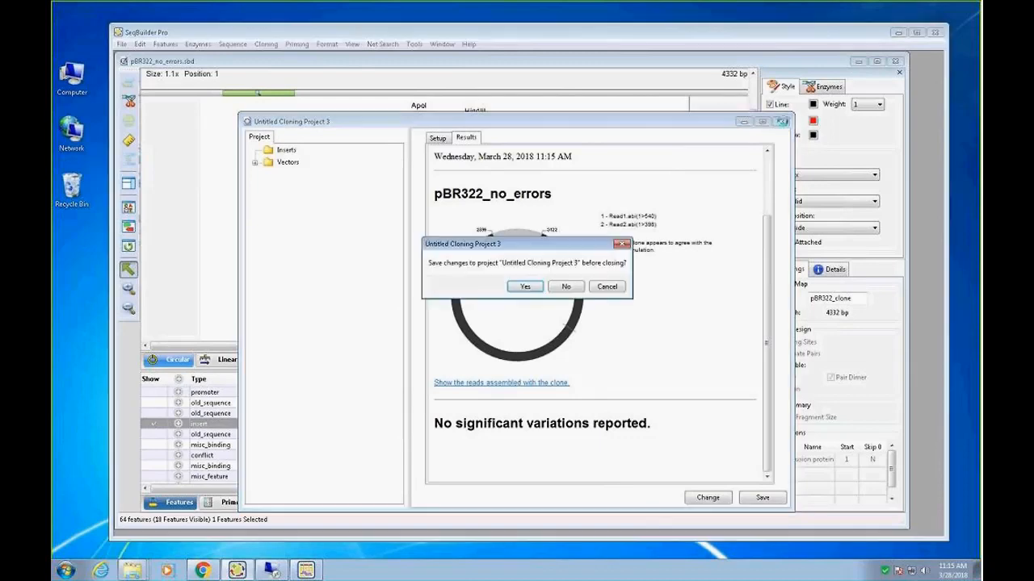
left_click(566, 288)
left_click(895, 62)
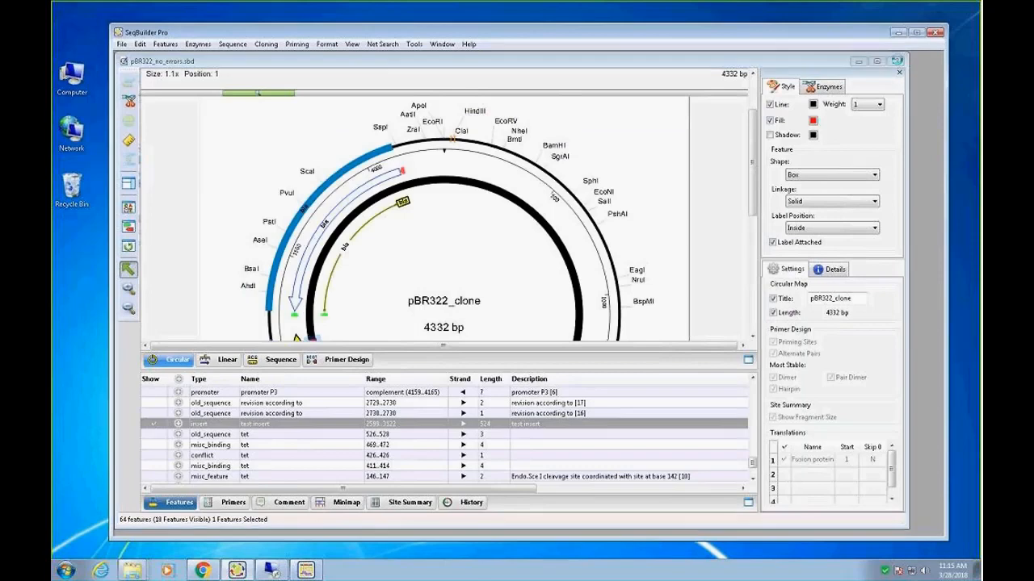
left_click(584, 289)
Step: Open the recent document pBR322_no_annotated_insert.sbd and inspect the test insert feature on its circular map
left_click(121, 44)
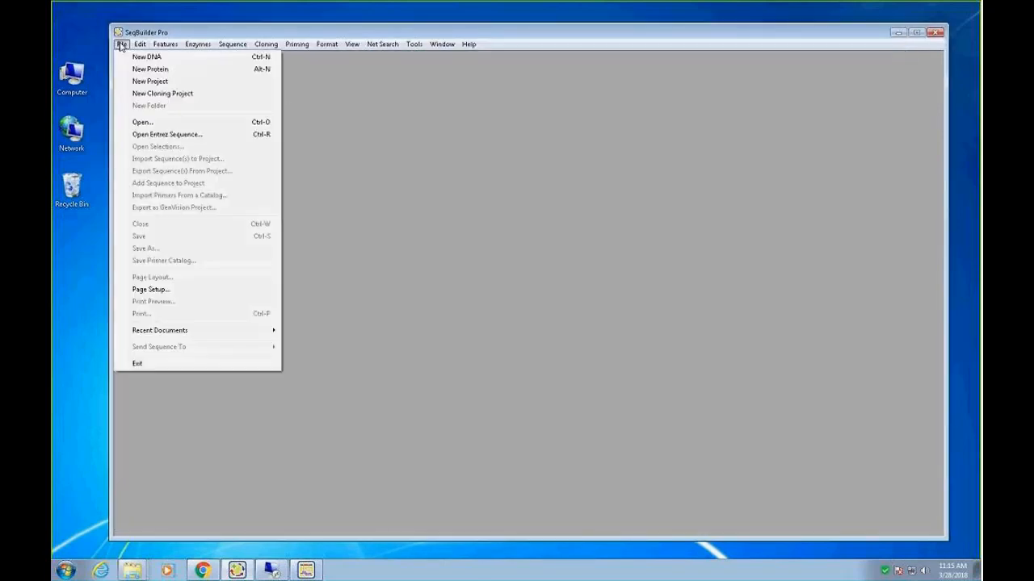
mouse_move(184, 334)
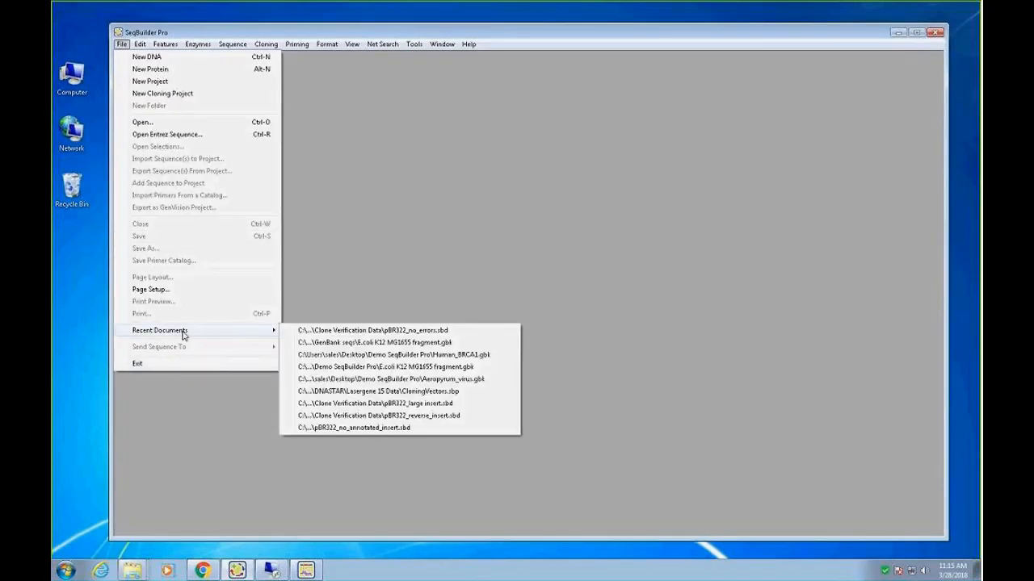
left_click(379, 431)
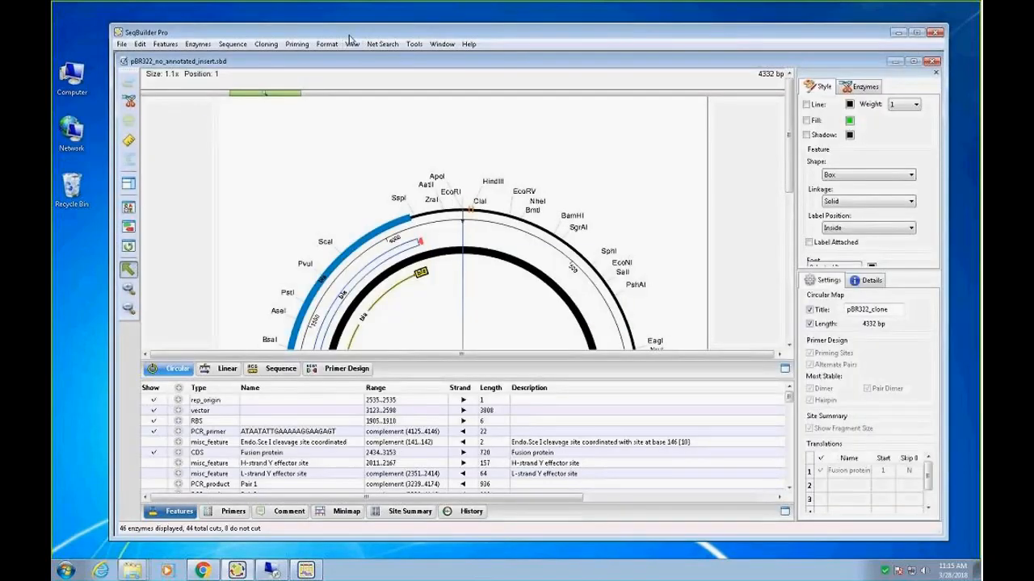
left_click_drag(789, 157, 785, 252)
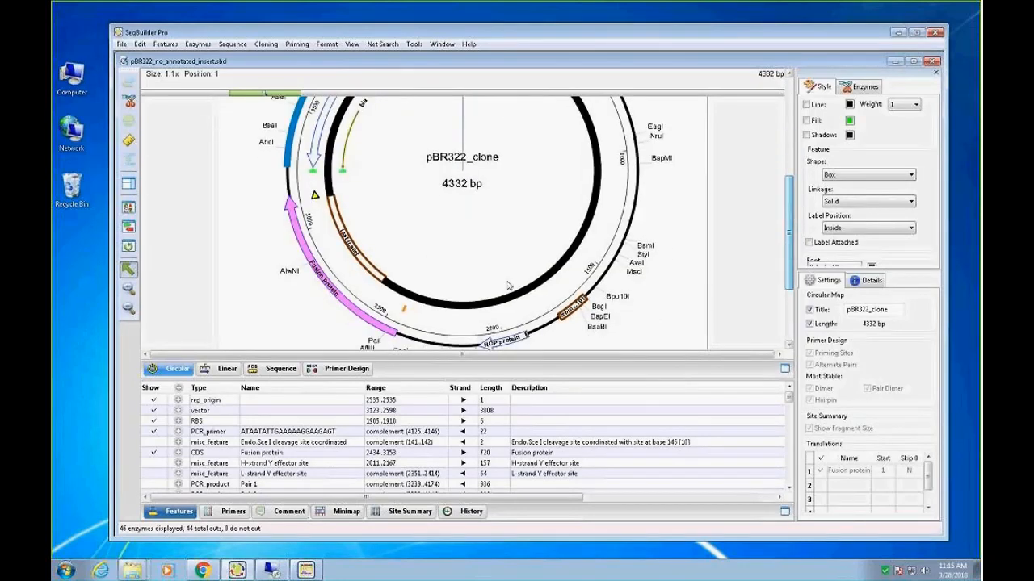
left_click(349, 250)
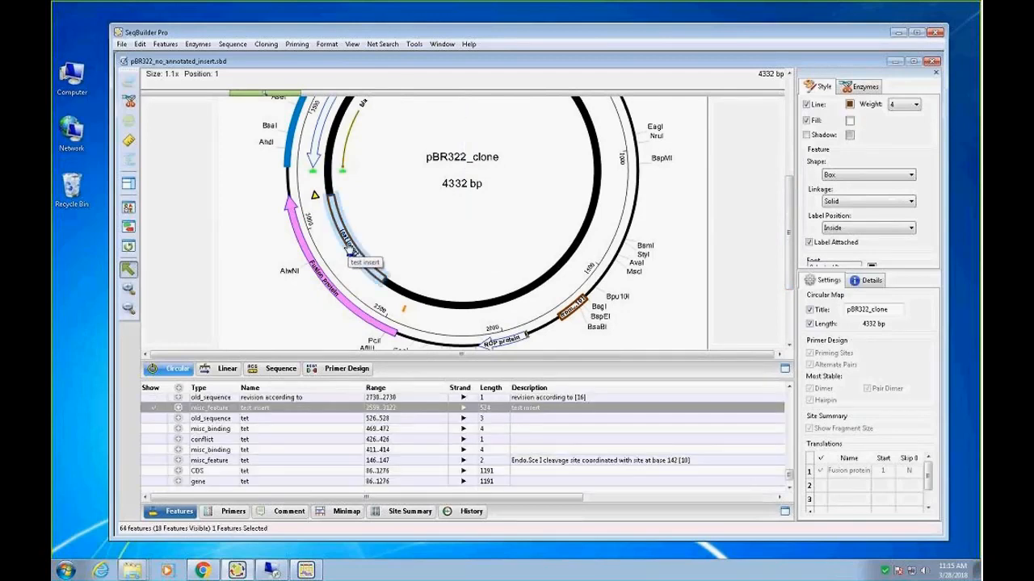
left_click(447, 250)
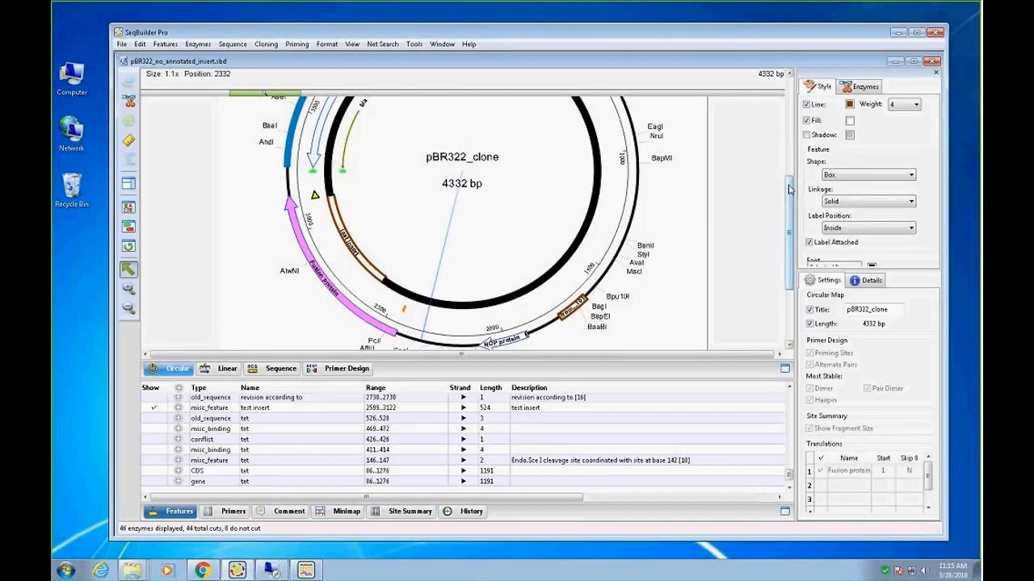
Step: Start a clone verification of pBR322_no_annotated_insert and set the insert location to the test insert feature, 2599..3122
left_click_drag(788, 232, 789, 198)
left_click(266, 44)
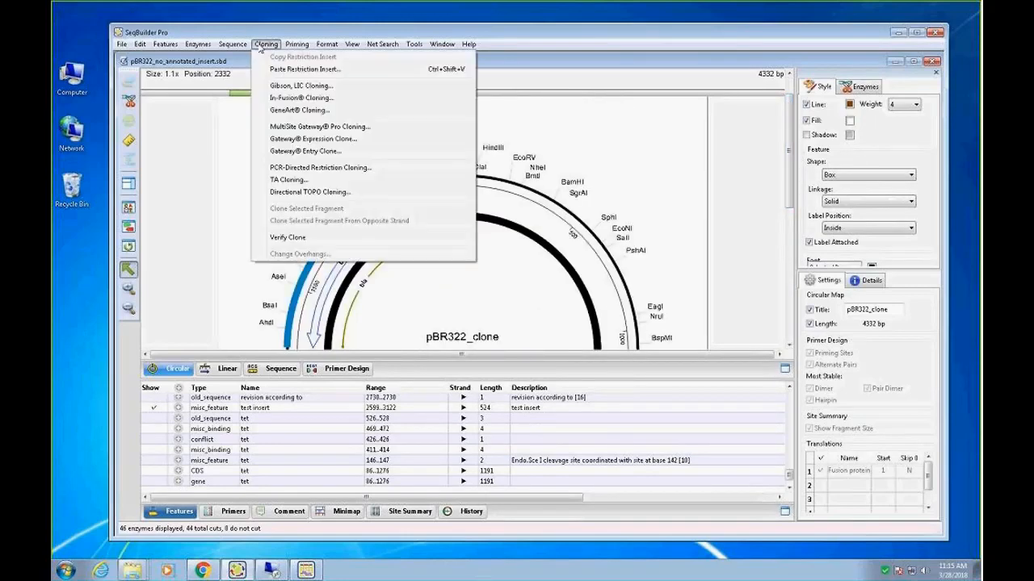
left_click(298, 242)
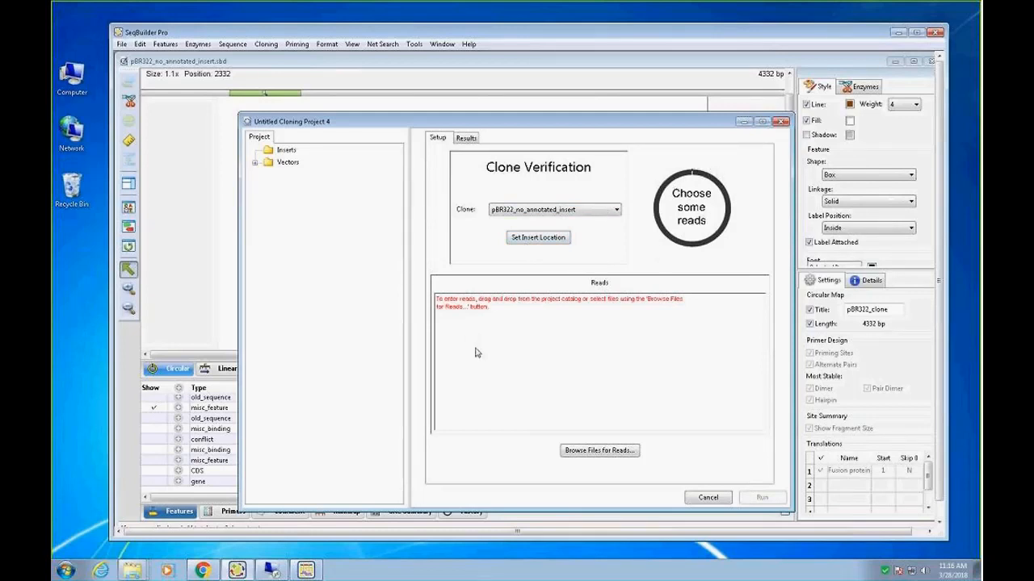
left_click(536, 239)
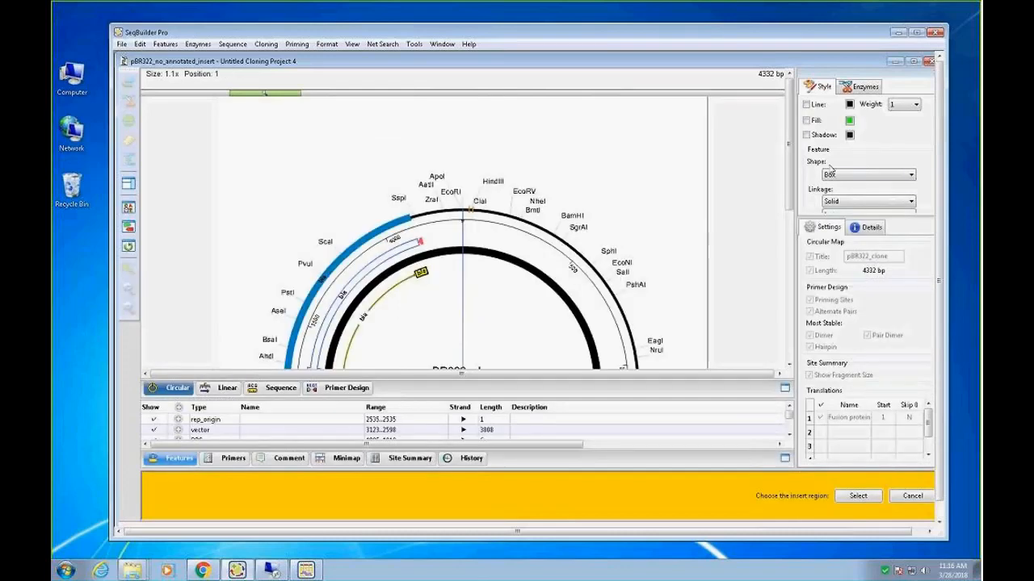
left_click_drag(789, 161, 797, 298)
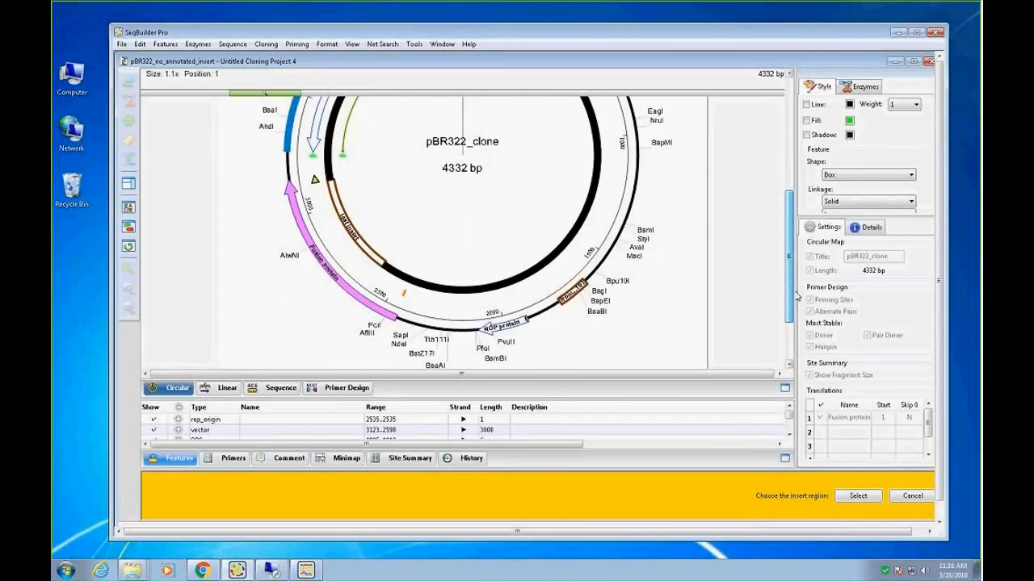
left_click(363, 248)
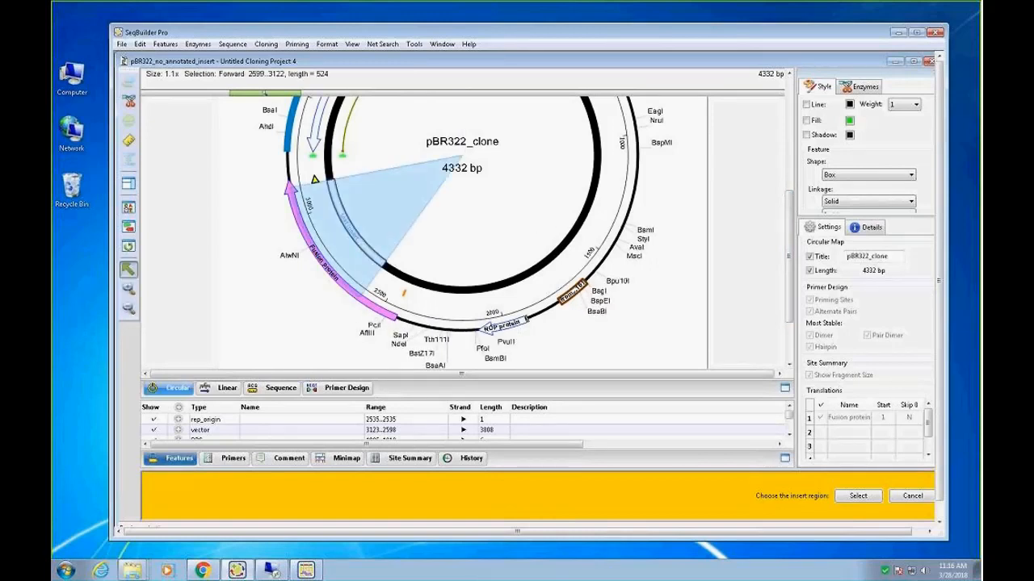
left_click(860, 498)
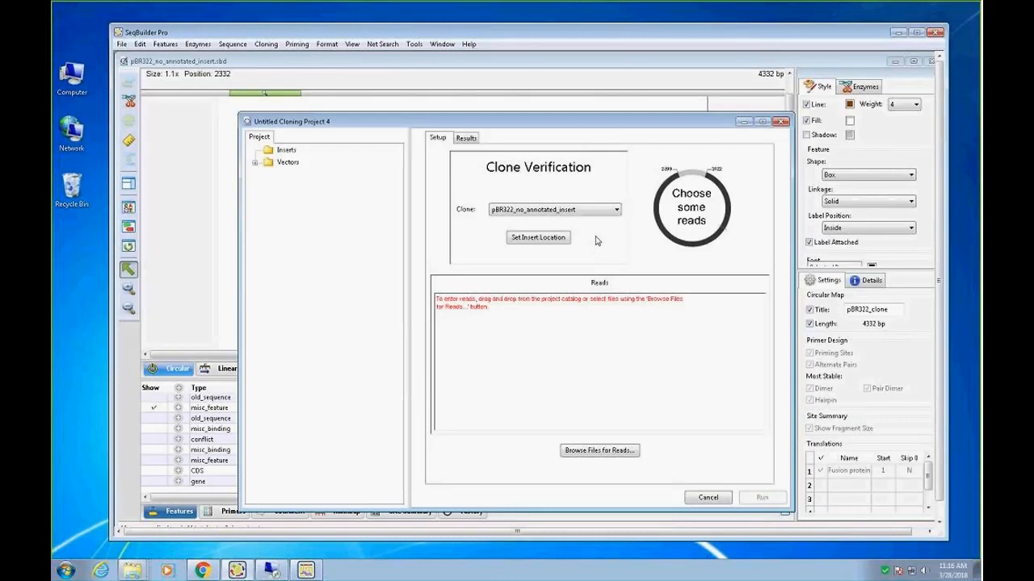
Step: Add Read1.abi and Read2.abi from the Sanger reads folder, run the clone verification of pBR322_no_annotated_insert, and review the summary
left_click(599, 451)
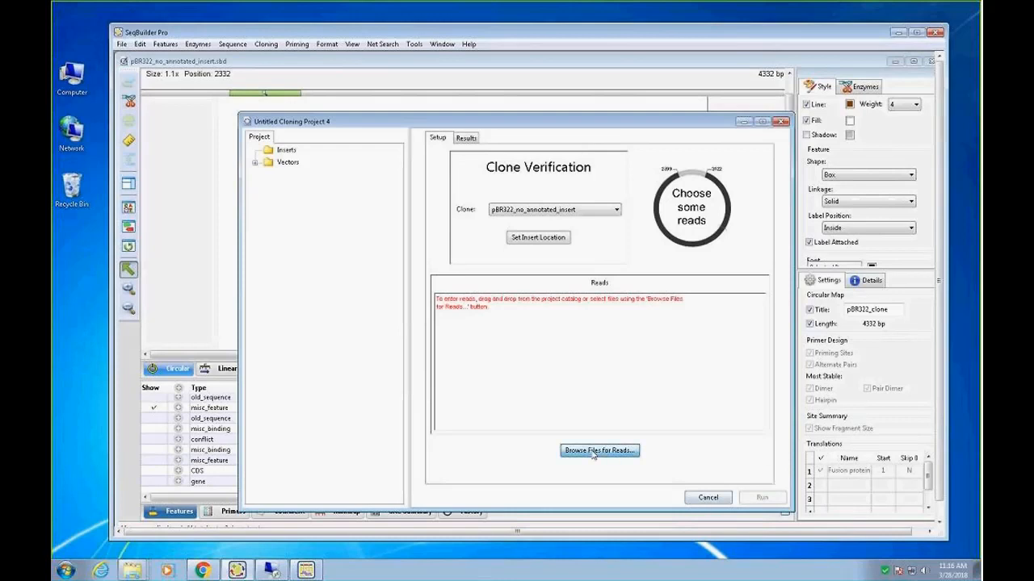
left_click(241, 126)
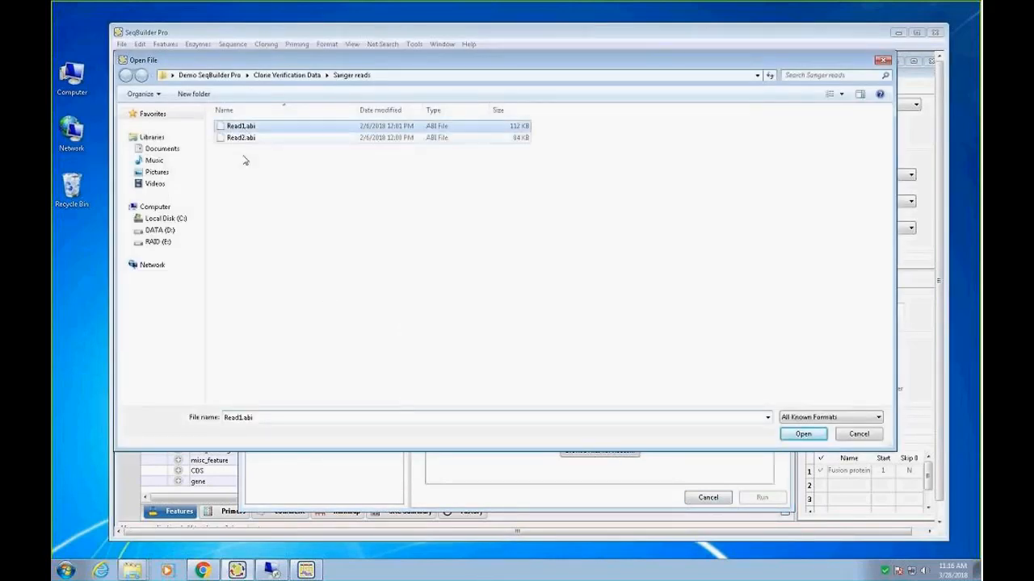
left_click(242, 138, "shift")
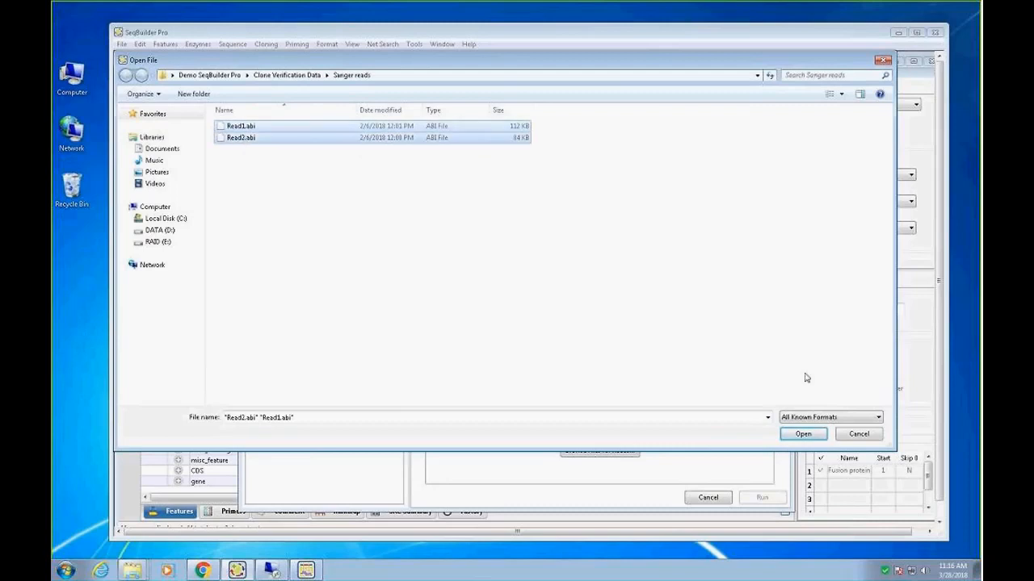
left_click(803, 433)
left_click(762, 498)
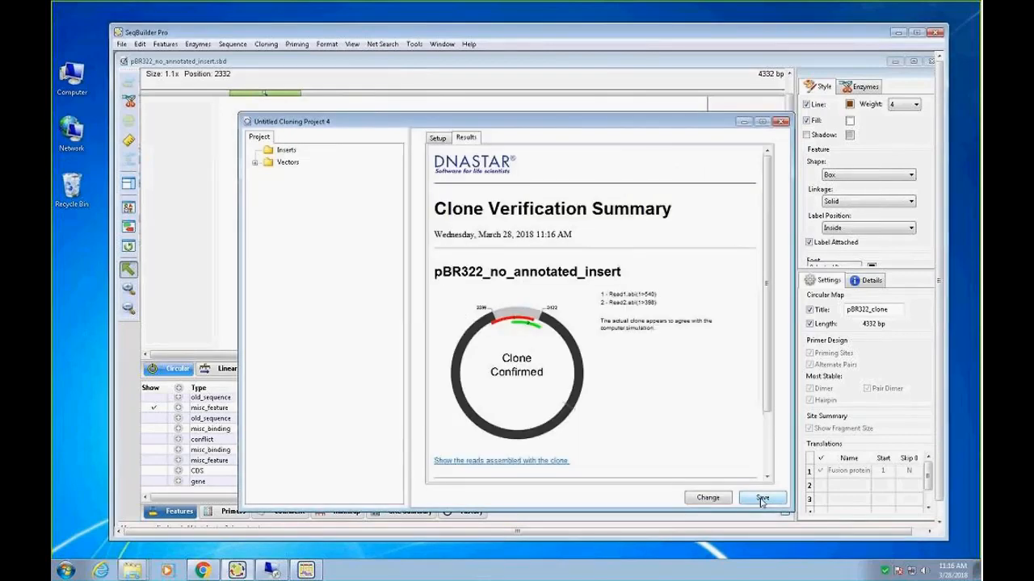
mouse_move(766, 302)
left_mouse_down()
mouse_move(769, 401)
mouse_move(766, 297)
left_mouse_up()
Step: Close Untitled Cloning Project 4 and the pBR322_no_annotated_insert.sbd document without saving either
left_click(780, 122)
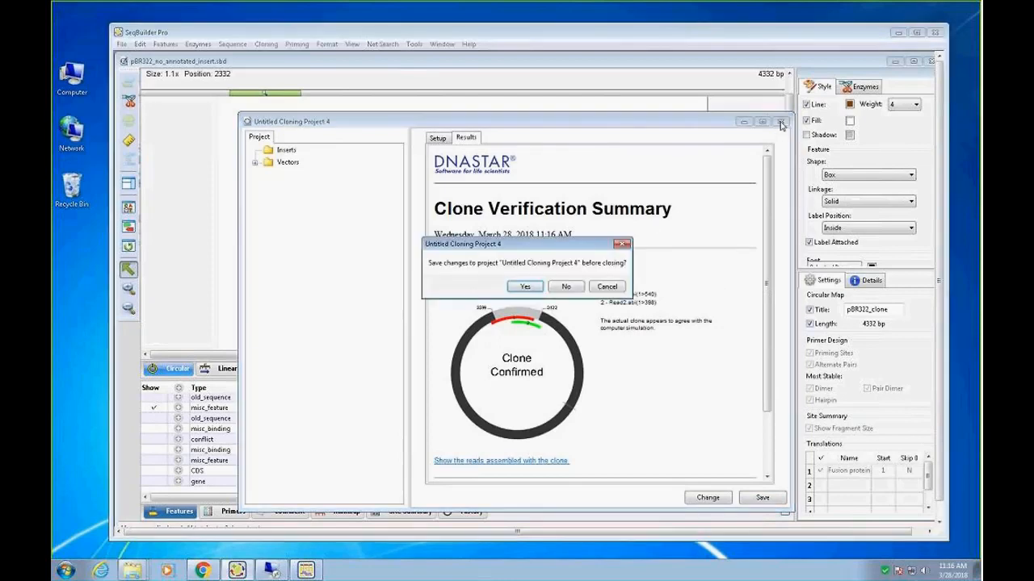
left_click(566, 286)
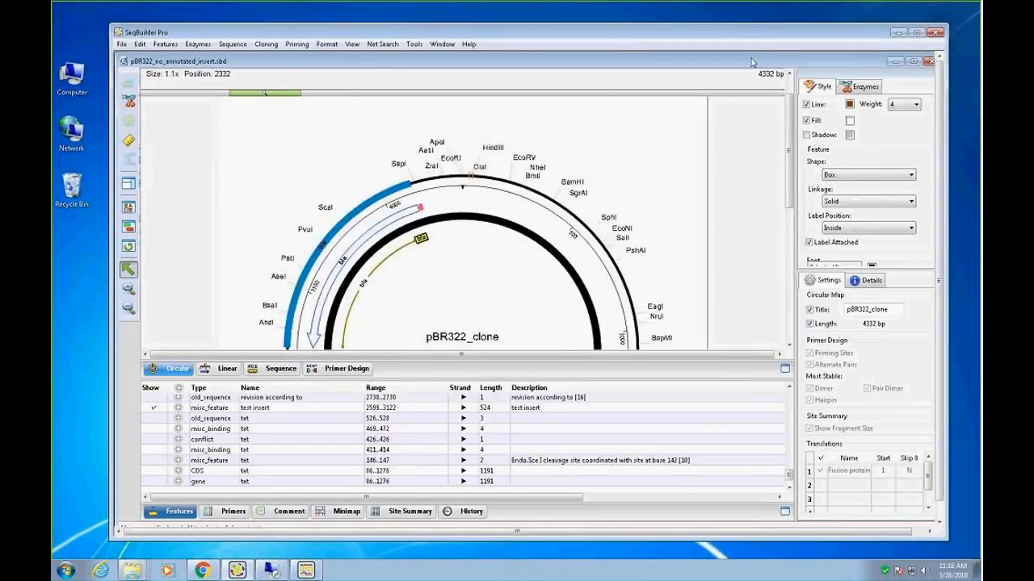
left_click(927, 63)
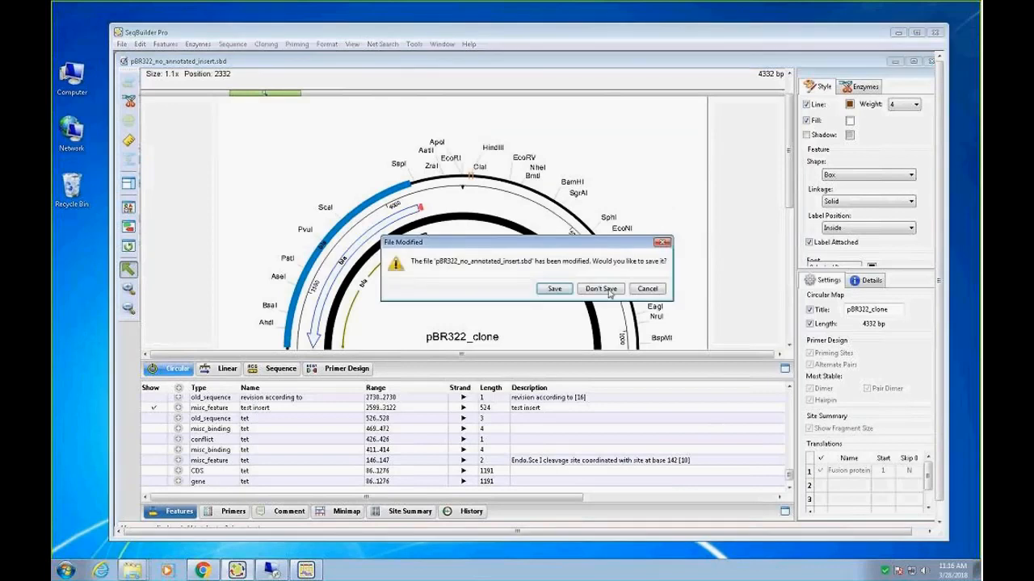
left_click(604, 292)
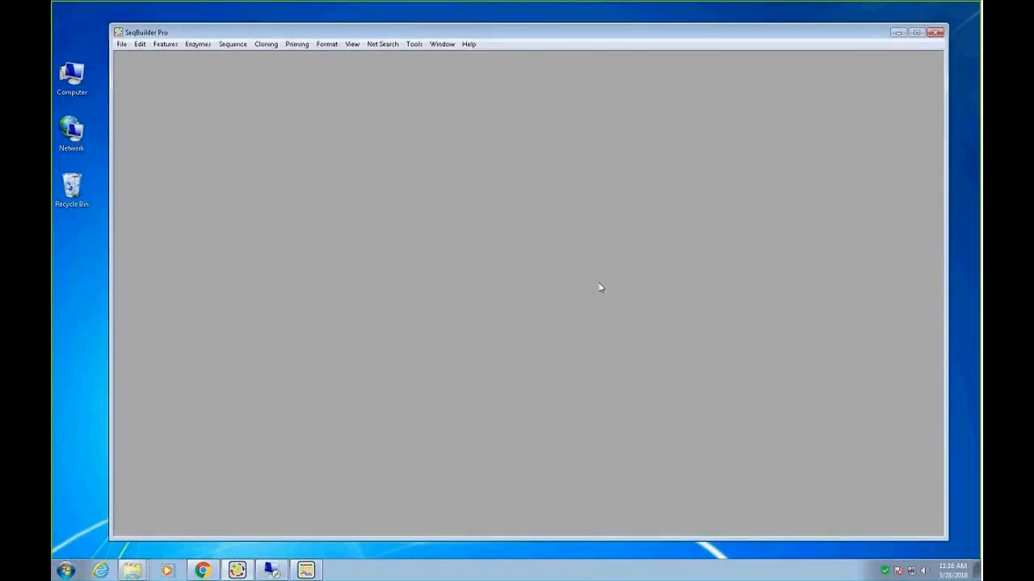
Step: Open the recent document pBR322_reverse_insert.sbd and view its circular map
left_click(121, 44)
mouse_move(163, 333)
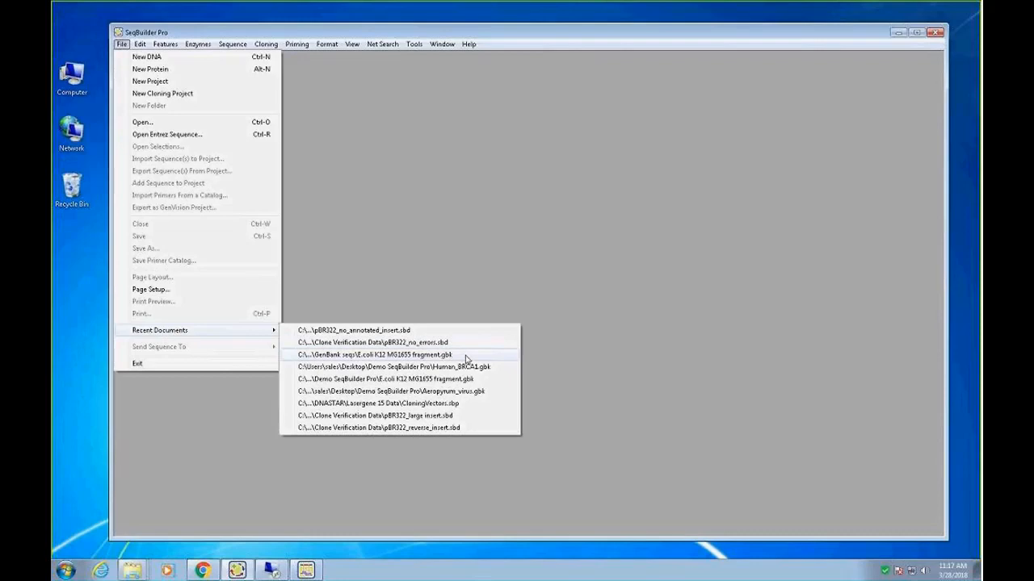
left_click(444, 428)
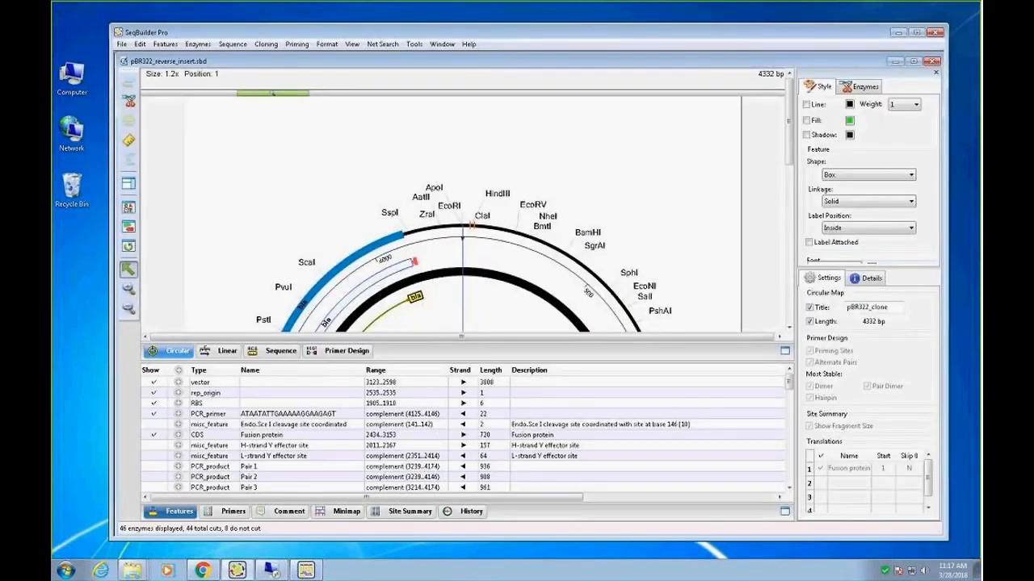
left_click_drag(790, 252, 790, 175)
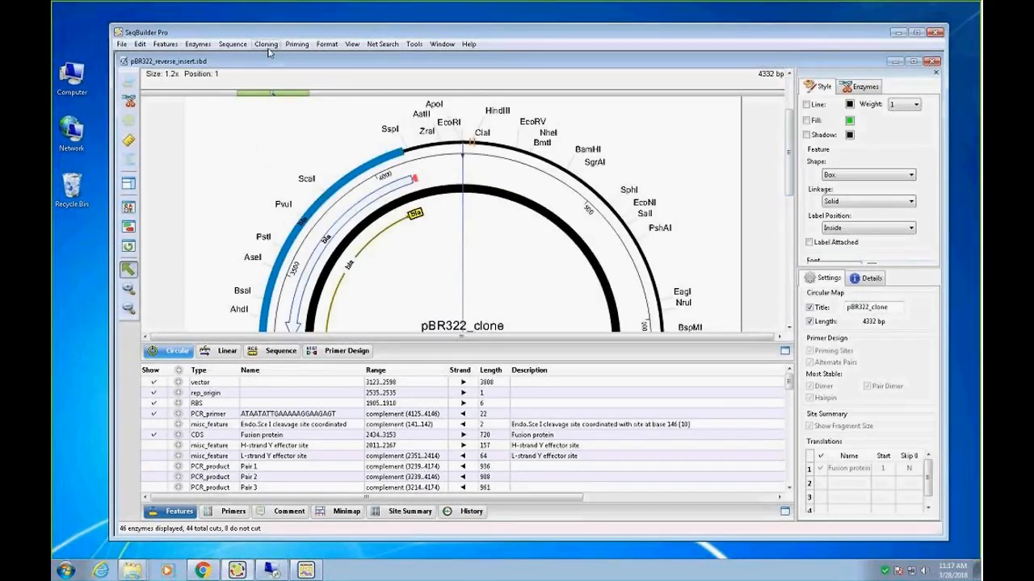
Step: Run a clone verification of pBR322_reverse_insert with Read1.abi and Read2.abi from the Sanger reads folder
left_click(266, 44)
left_click(294, 238)
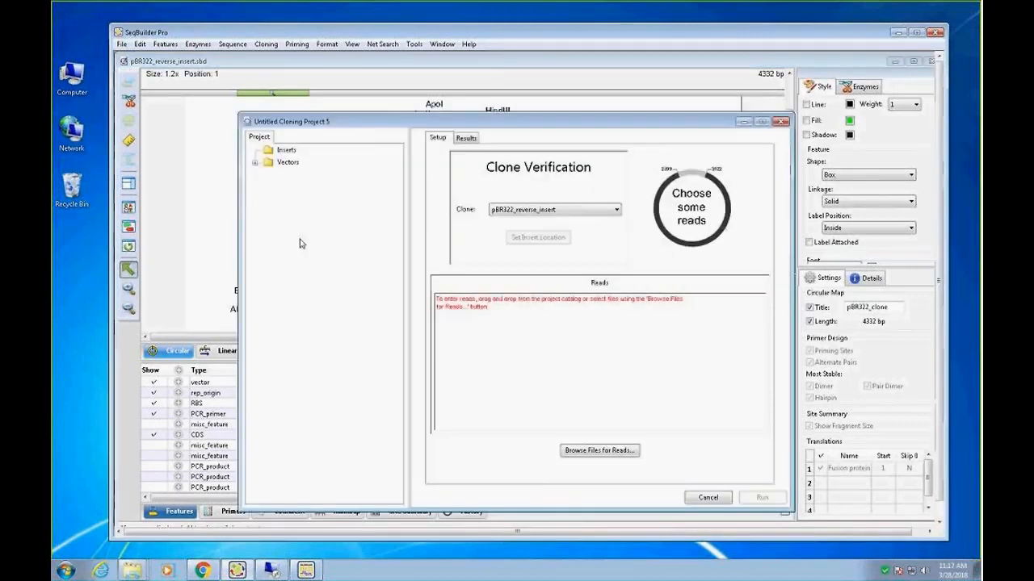
left_click(605, 451)
left_click(242, 127)
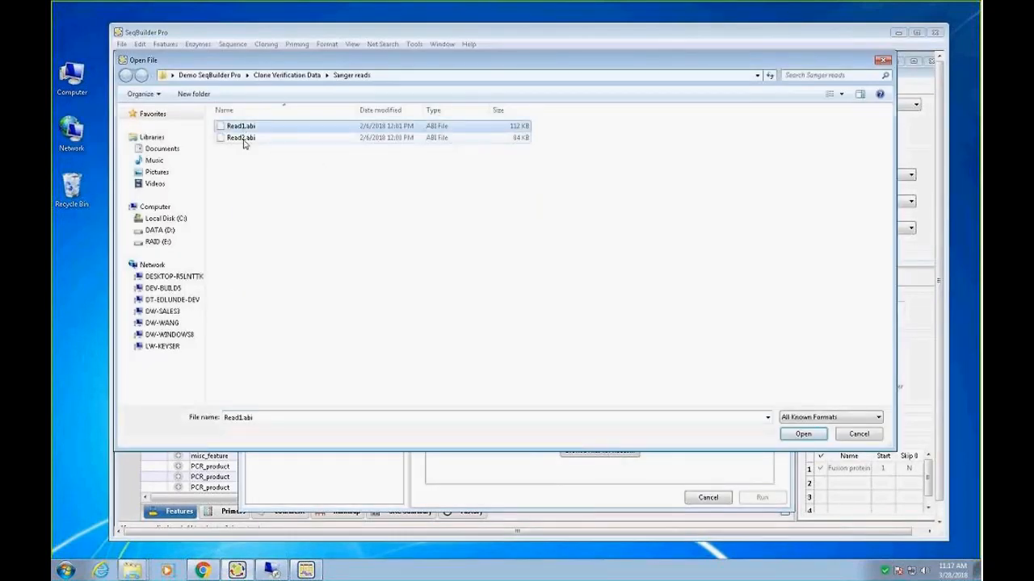
left_click(246, 138, "shift")
left_click(802, 433)
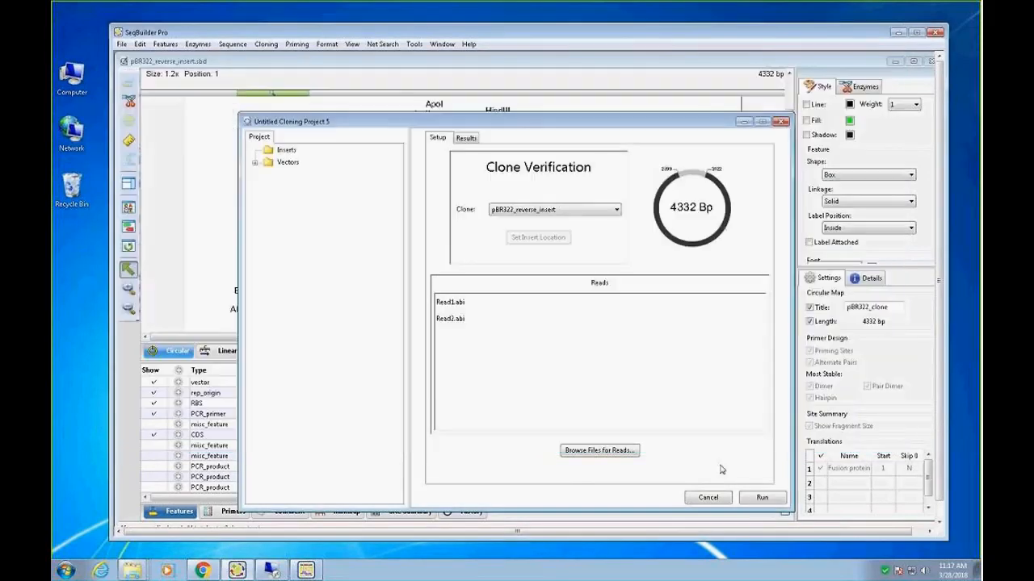
left_click(763, 499)
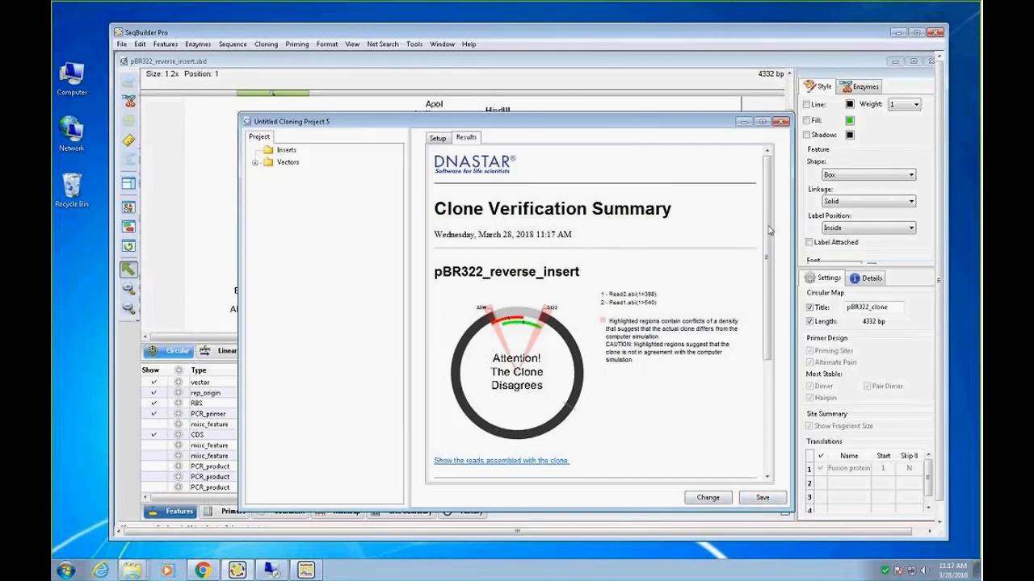
Step: Review the pBR322_reverse_insert verification summary, including its notable conflicting regions and notable variations
left_click_drag(770, 230, 776, 258)
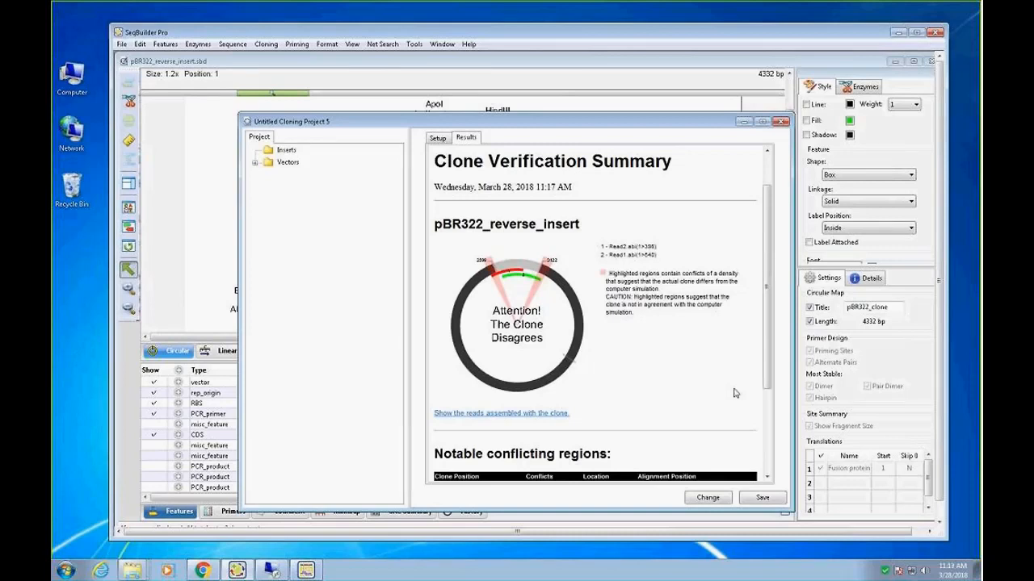
left_click_drag(765, 347, 762, 390)
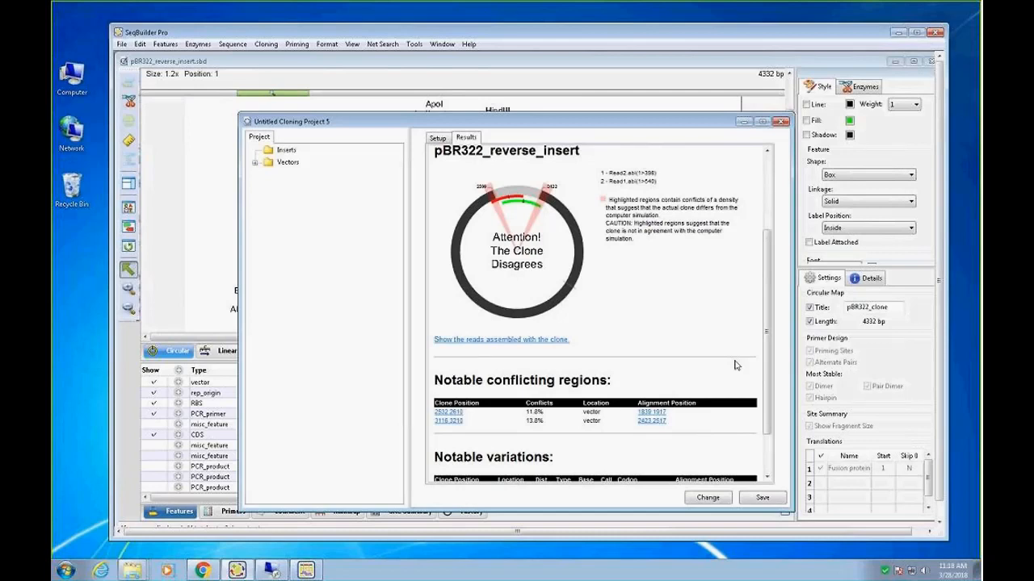
left_click_drag(773, 322, 768, 349)
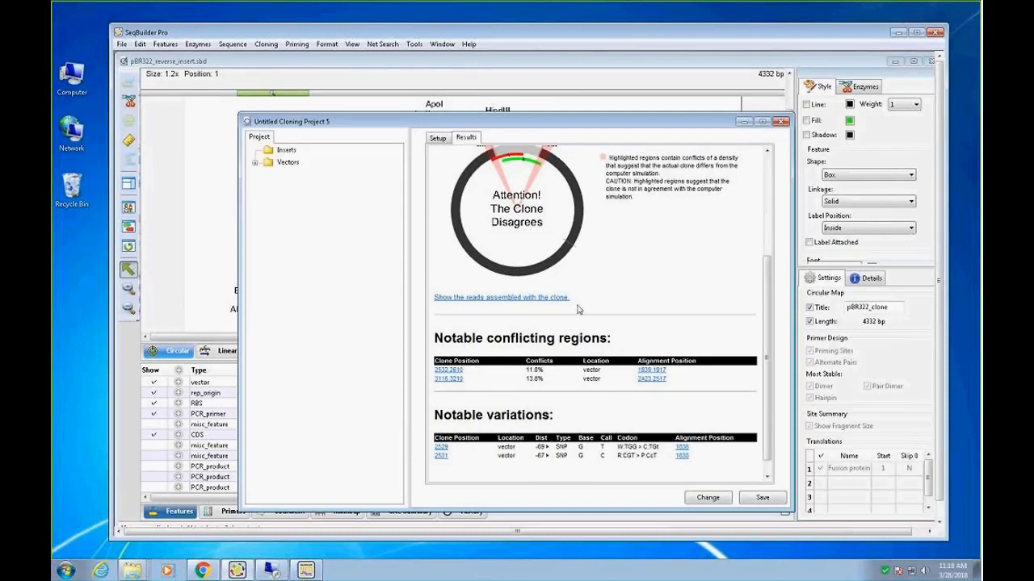
Step: Open the first conflicting region's alignment position in SeqMan Pro, widen the Strategy of Contig 1 window, and magnify the selected conflict region
left_click(649, 370)
left_click_drag(649, 343, 737, 421)
left_click(114, 100)
left_click(114, 100)
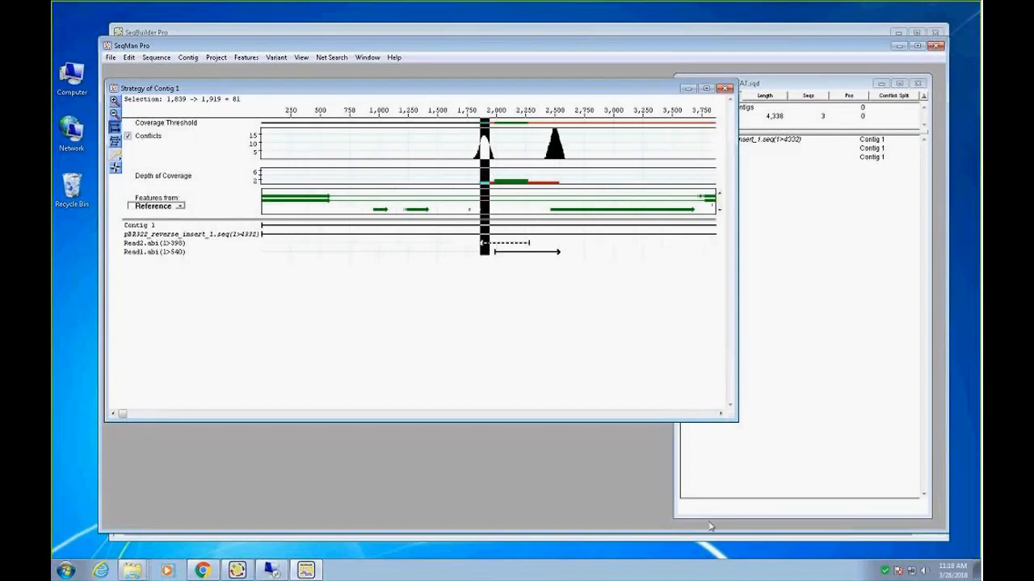
left_click_drag(736, 420, 881, 372)
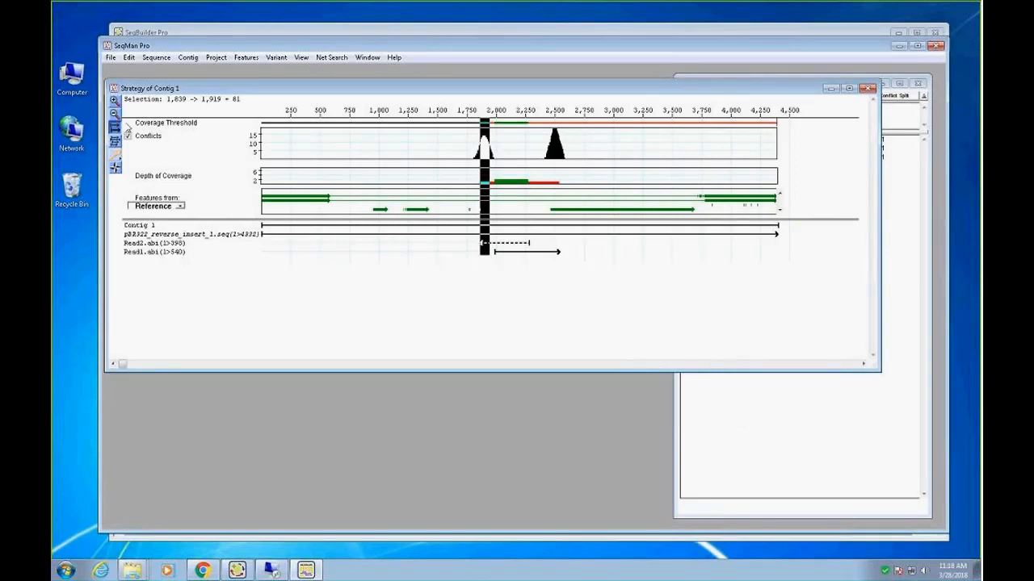
left_click(114, 101)
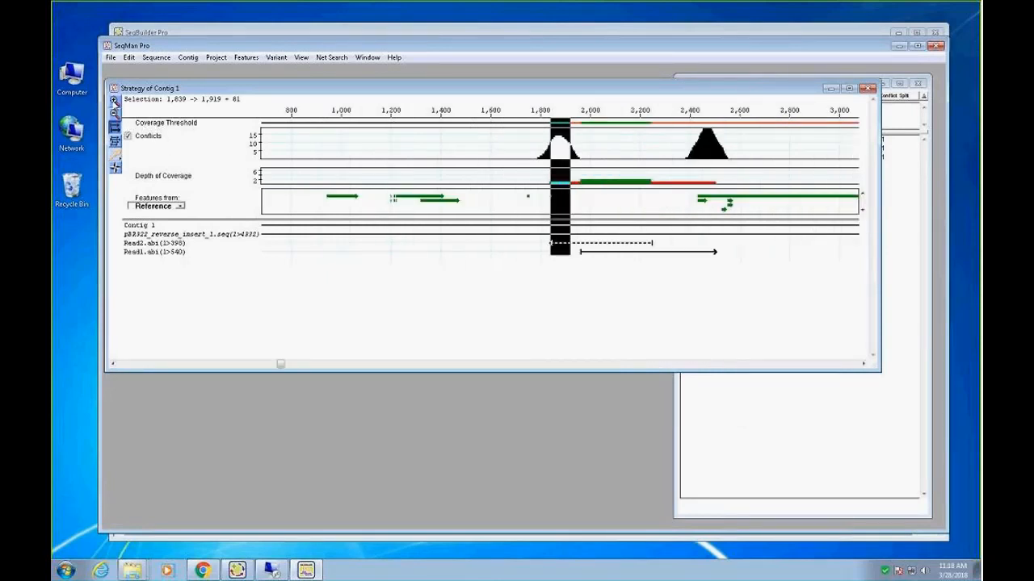
left_click(114, 101)
left_click(113, 101)
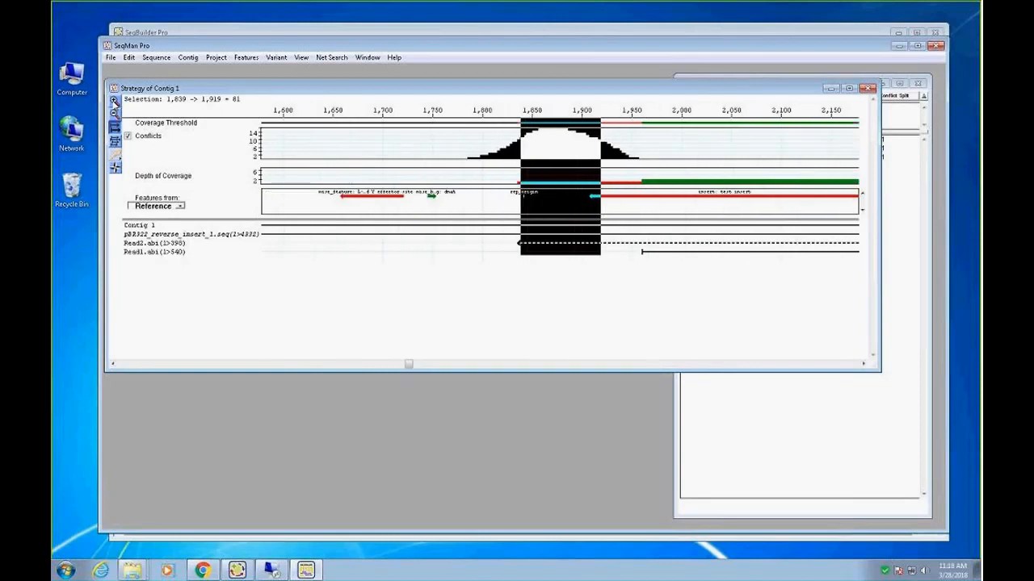
Step: Open the Contig 1 alignment at the first conflict peak and expand the trace data of Read1.abi and Read2.abi for inspection
left_click(653, 157)
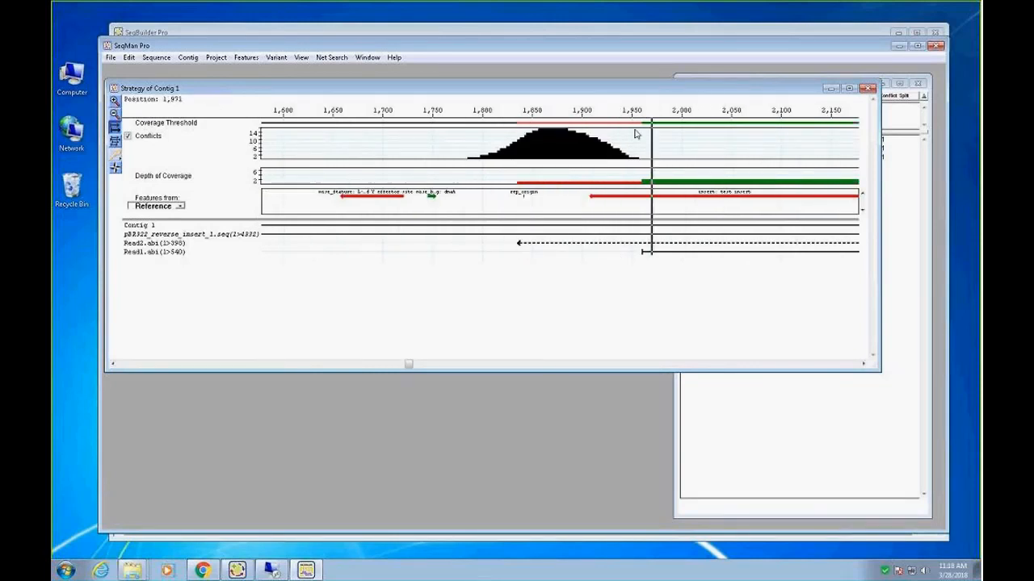
double_click(561, 156)
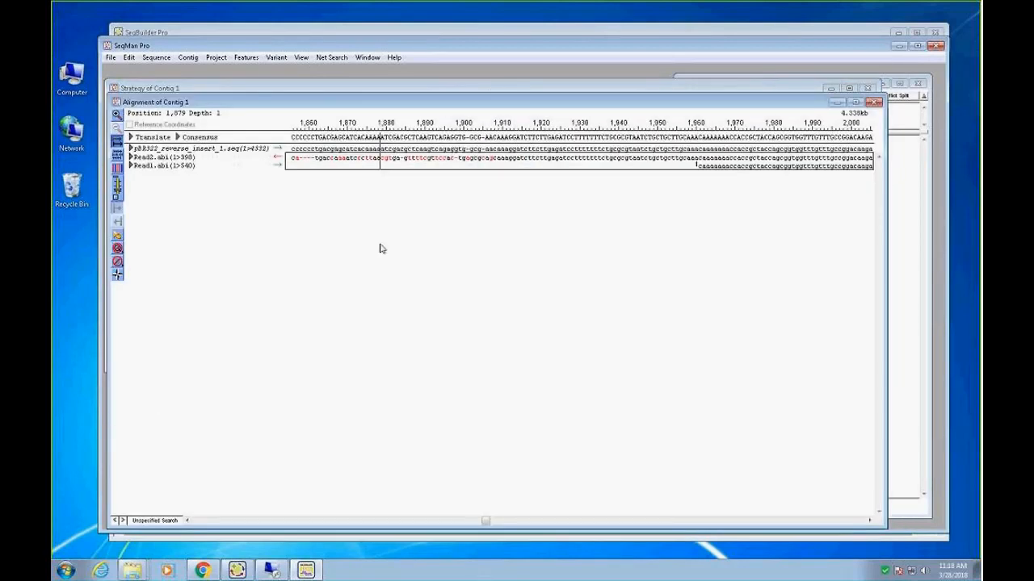
left_click(131, 166)
left_click(130, 157)
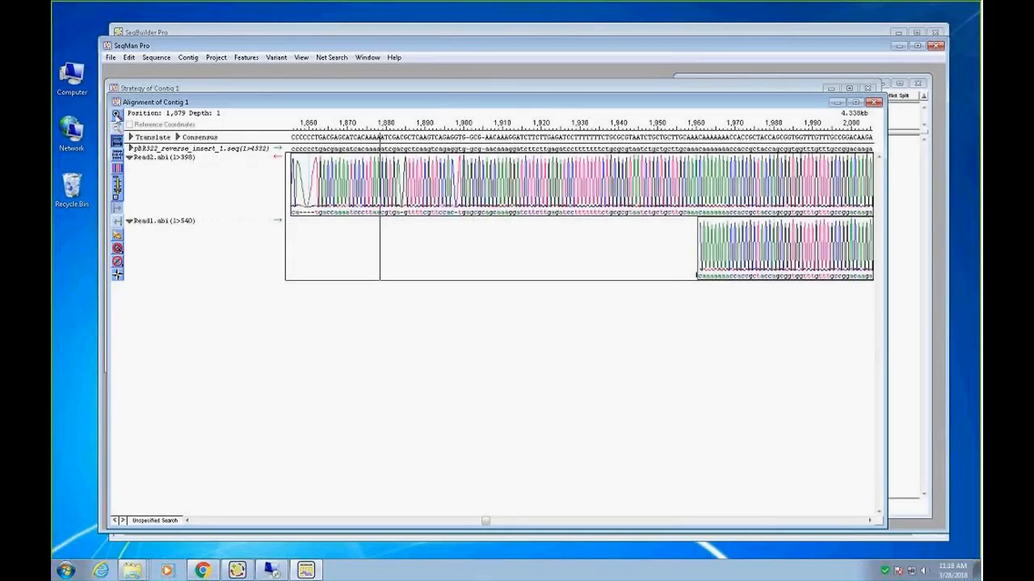
left_click(117, 115)
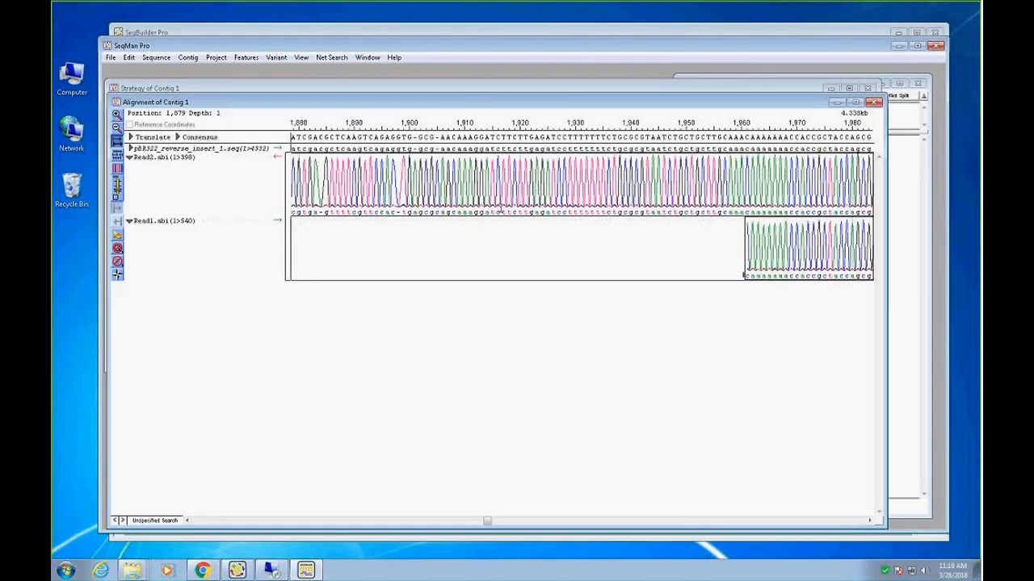
left_click(118, 127)
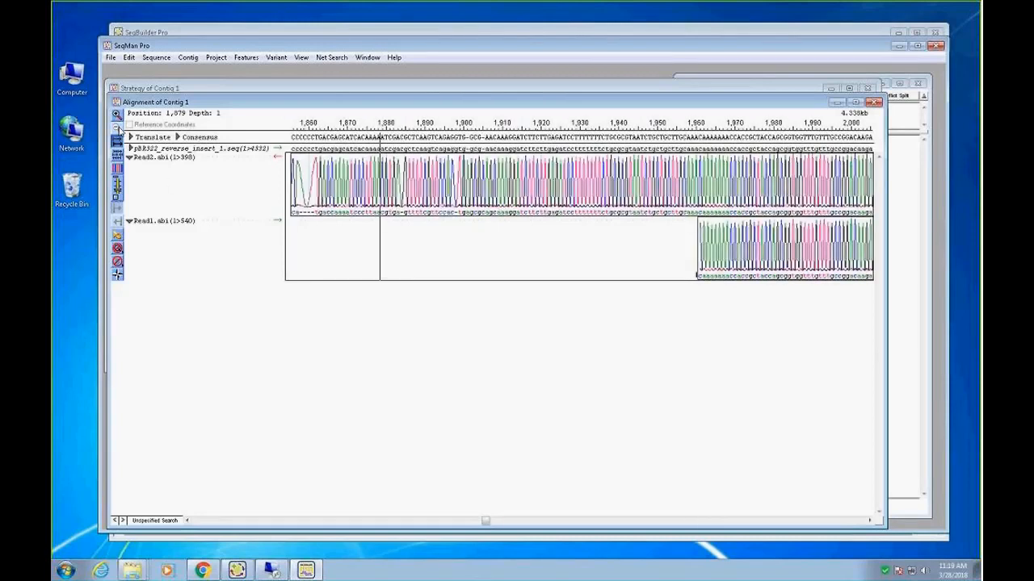
Step: Close the alignment and strategy views of Contig 1 and the verification project, returning to SeqBuilder Pro
left_click(873, 101)
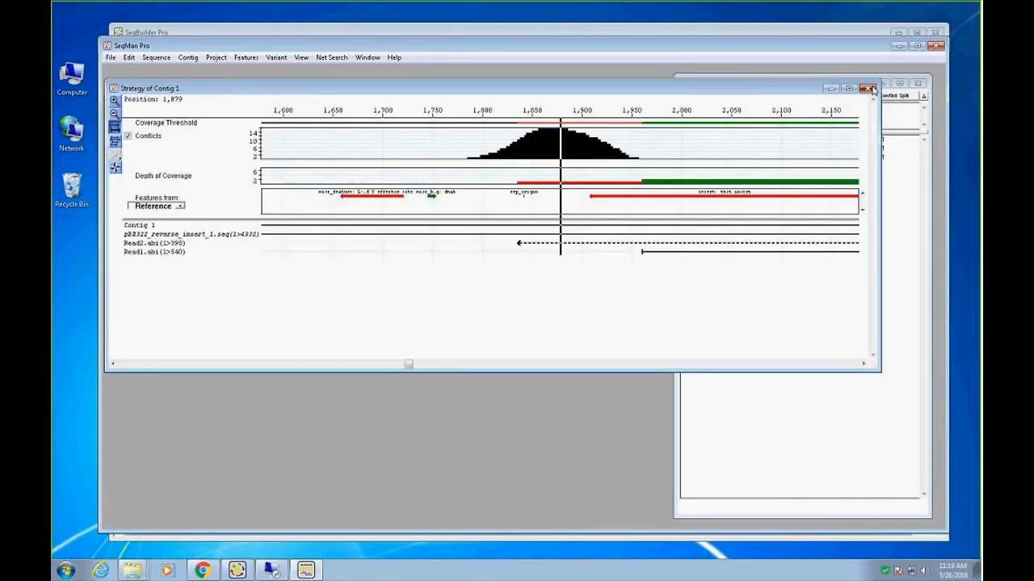
left_click(867, 87)
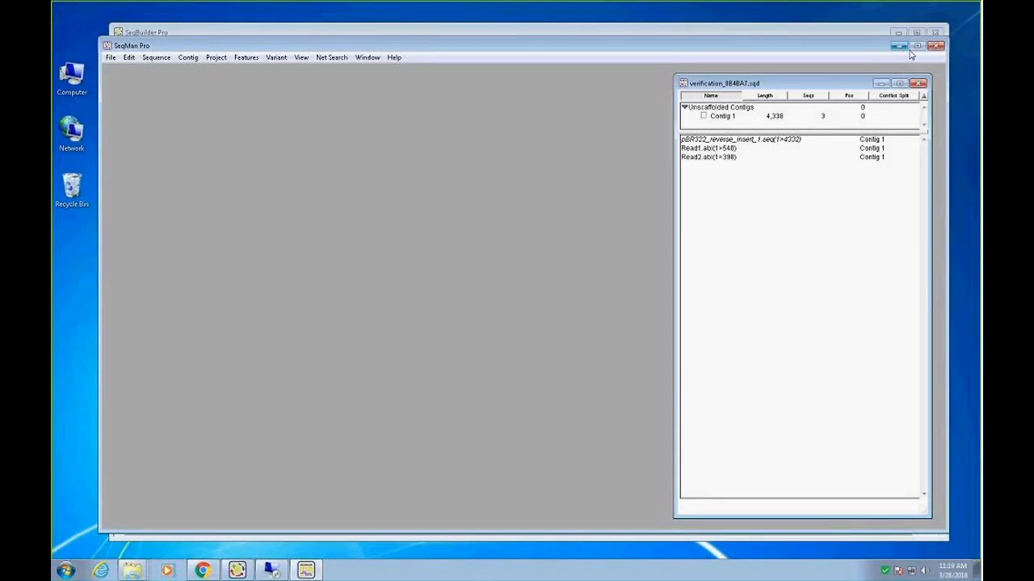
left_click(918, 83)
left_click(813, 169)
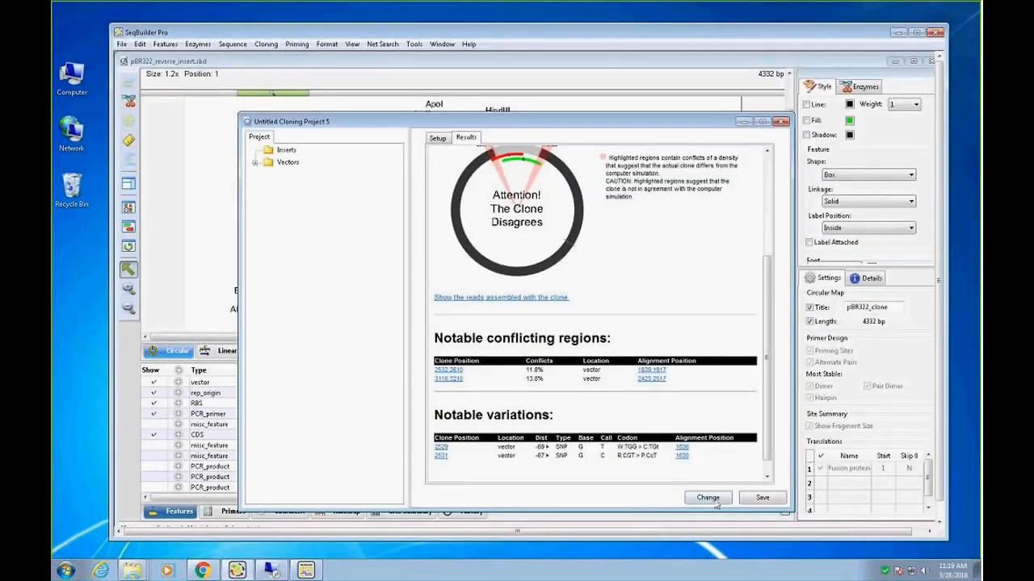
Step: Close Untitled Cloning Project 5 and the pBR322_reverse_insert.sbd document without saving either
left_click(781, 122)
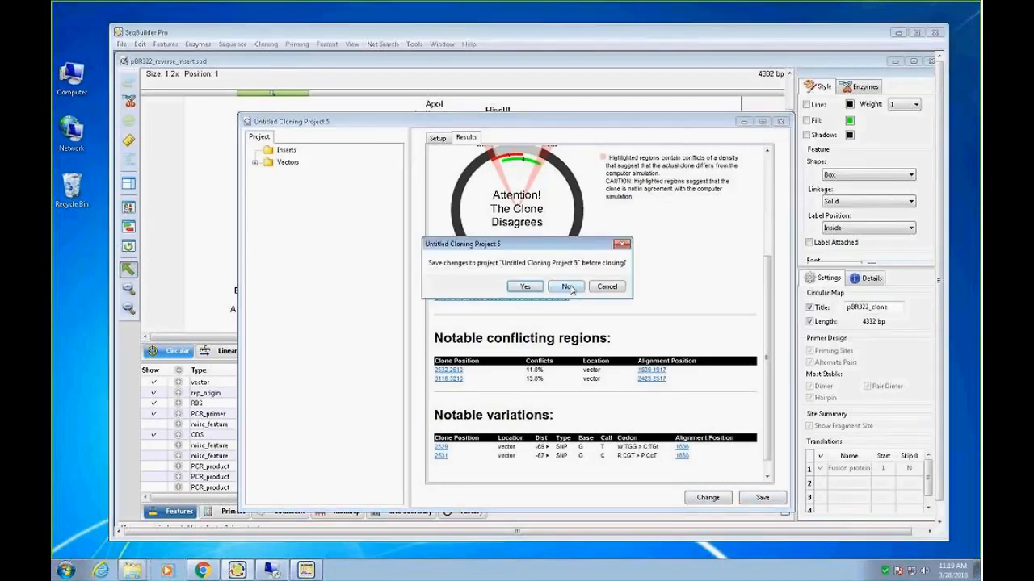
left_click(564, 286)
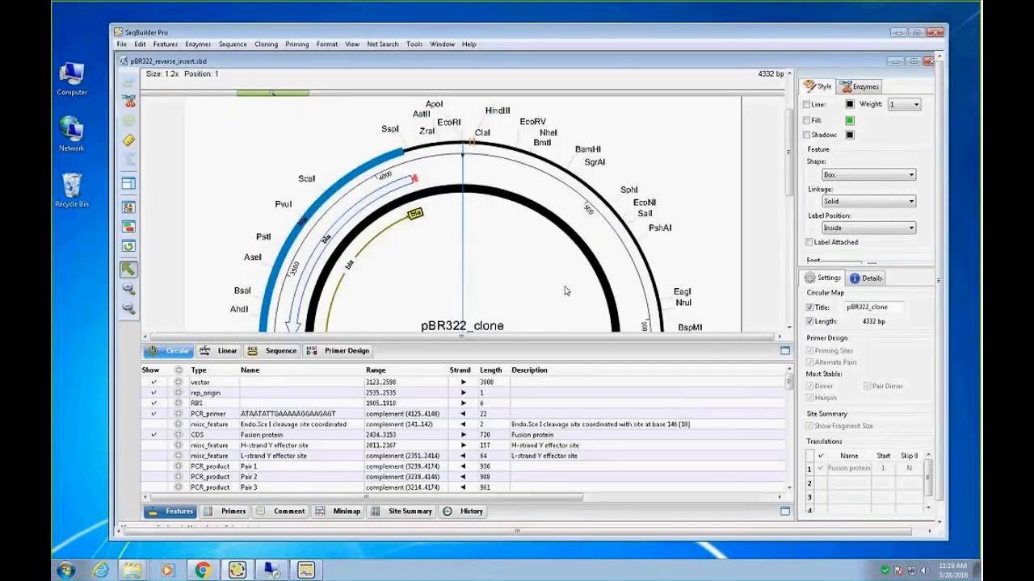
left_click(928, 62)
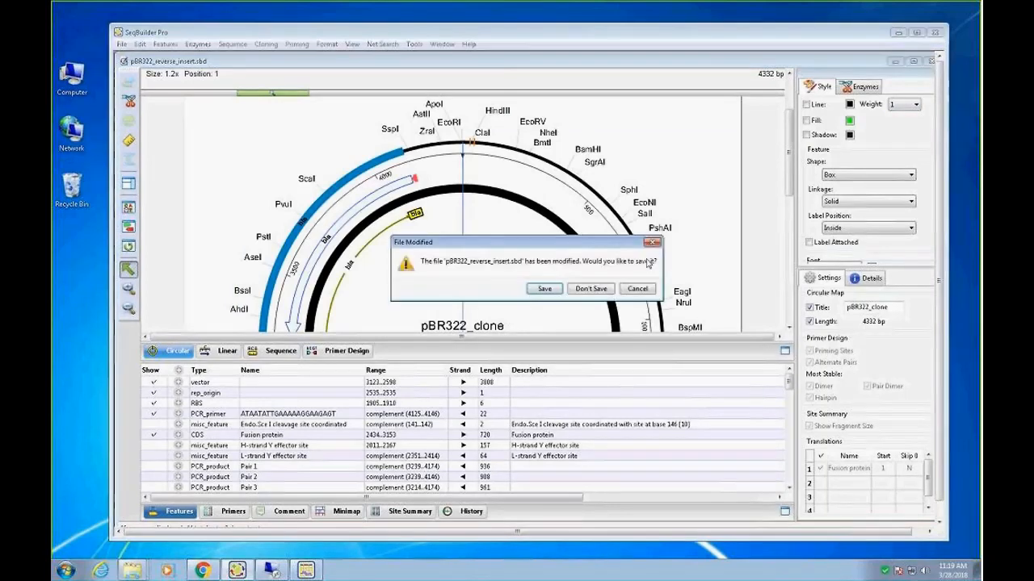
left_click(589, 289)
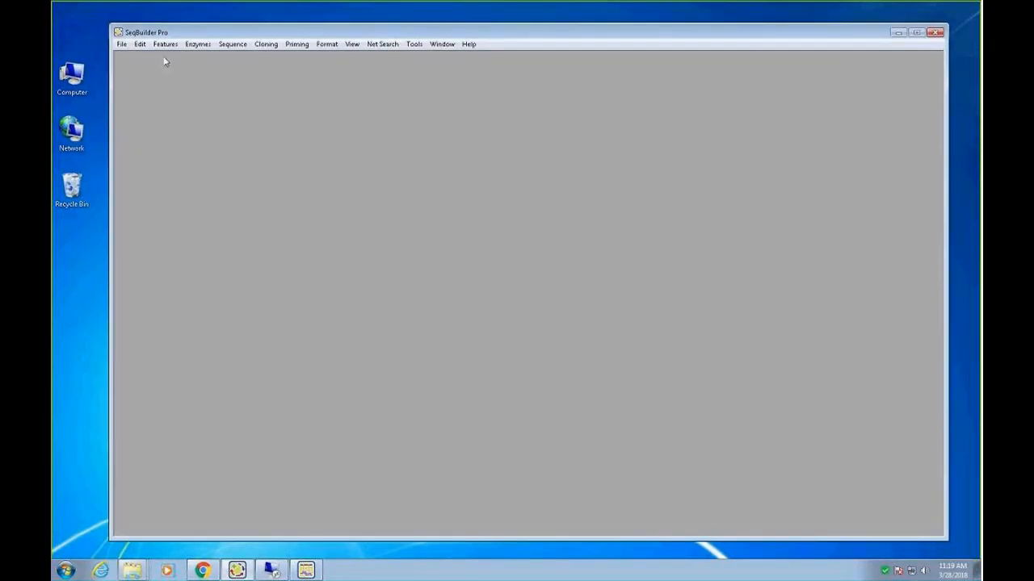
Step: Open the recent document pBR322_large insert.sbd and bring its circular map into view
left_click(121, 44)
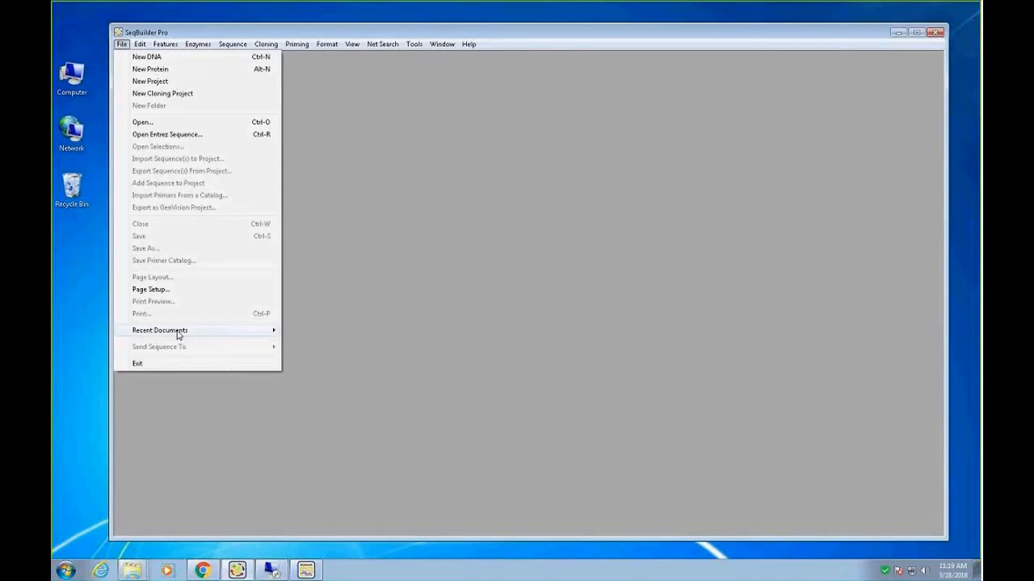
mouse_move(179, 336)
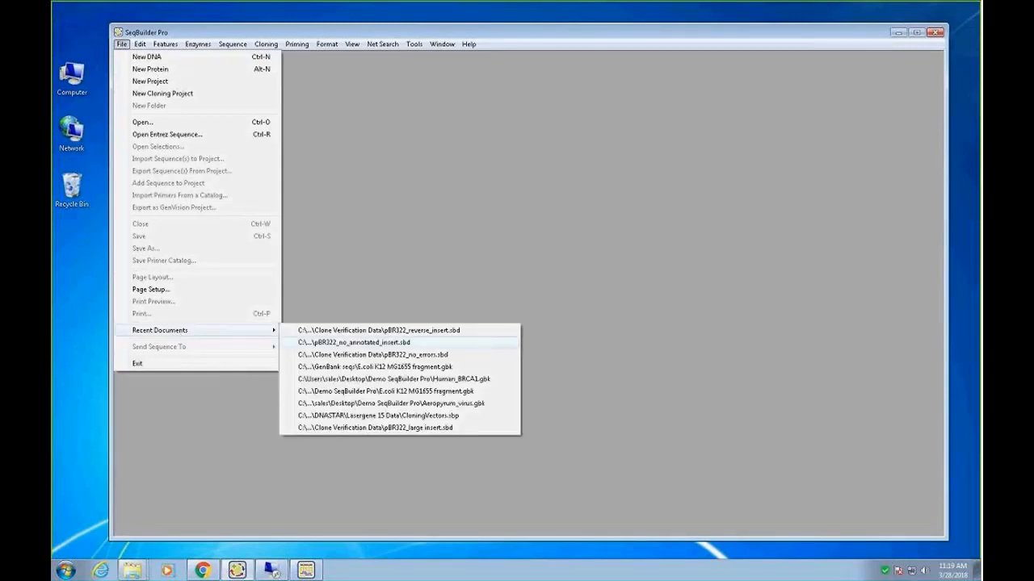
left_click(431, 428)
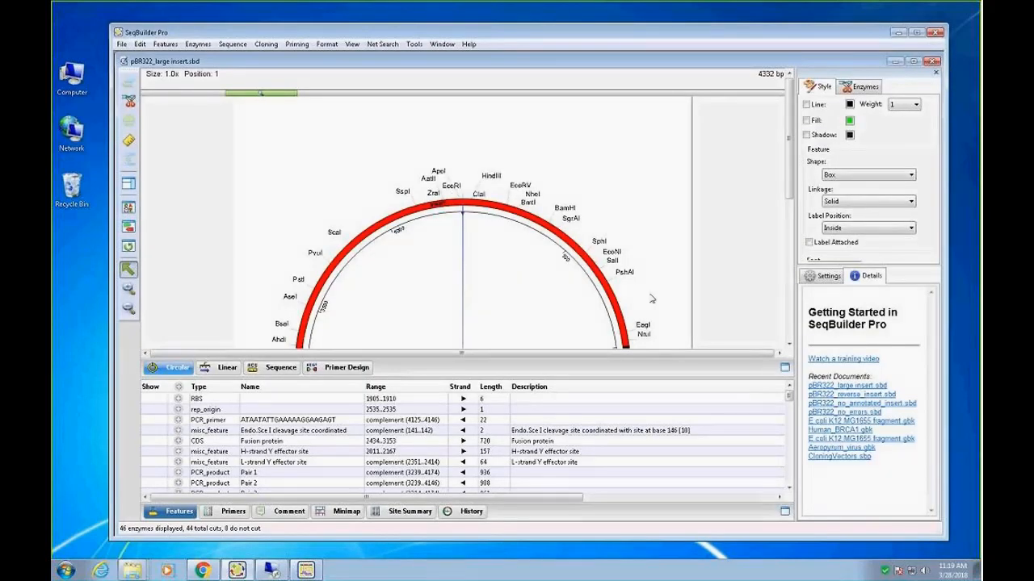
left_click_drag(793, 183, 795, 234)
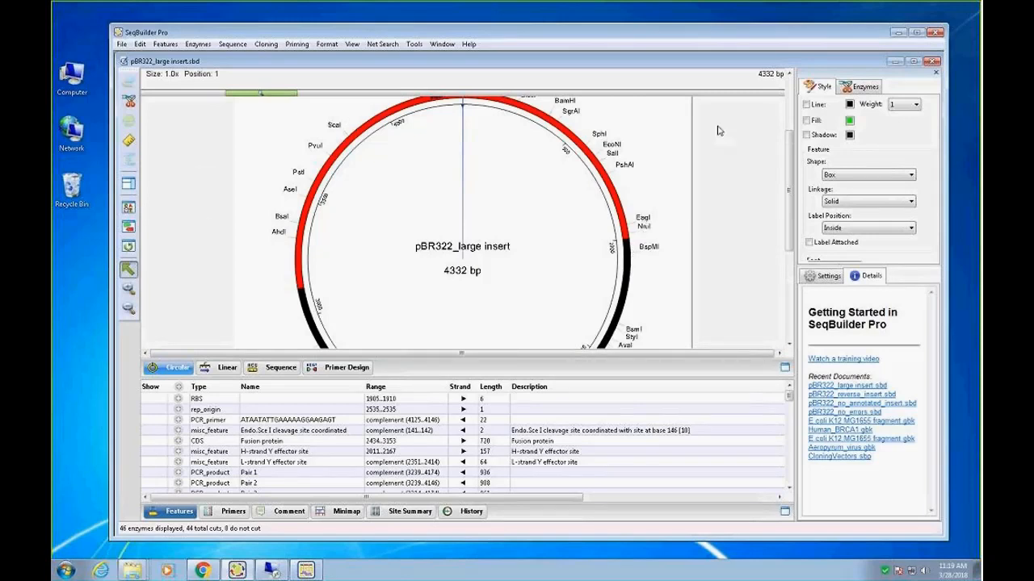
Step: Run clone verification on pBR322_large insert with all ten .abi files, large_F1 to F5 and large_R1 to R5, from Large insert reads
left_click(266, 44)
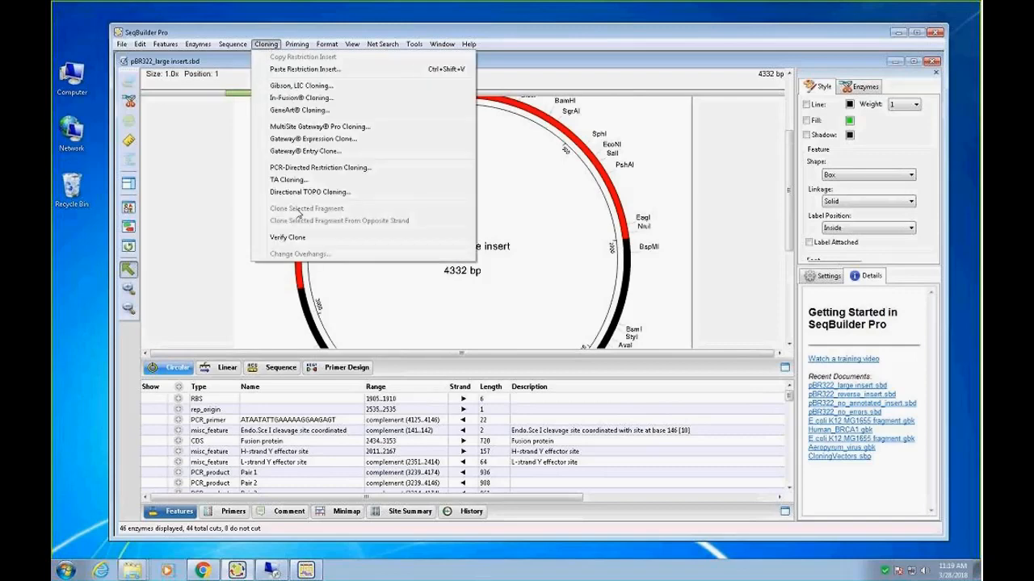
left_click(287, 237)
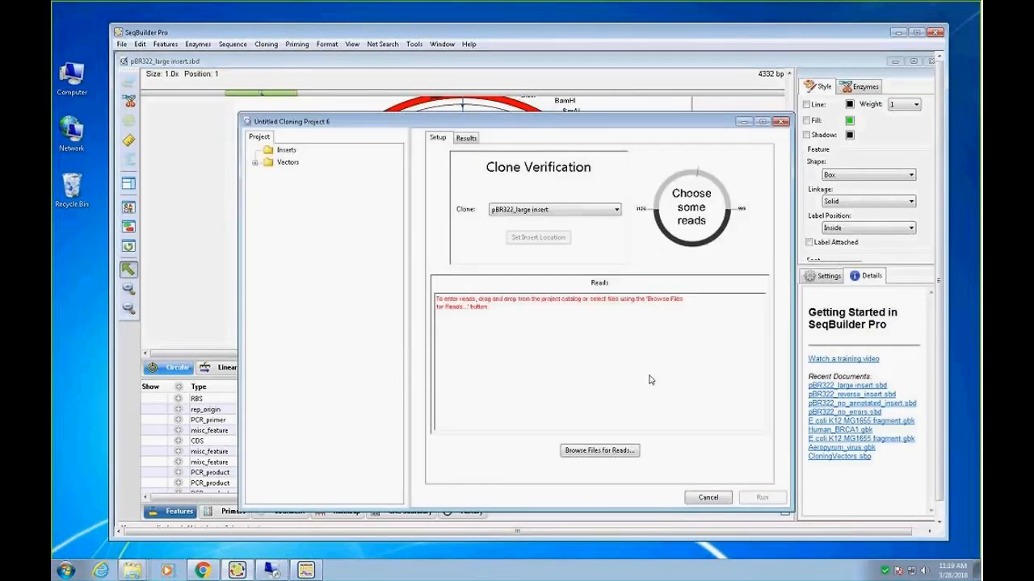
left_click(611, 454)
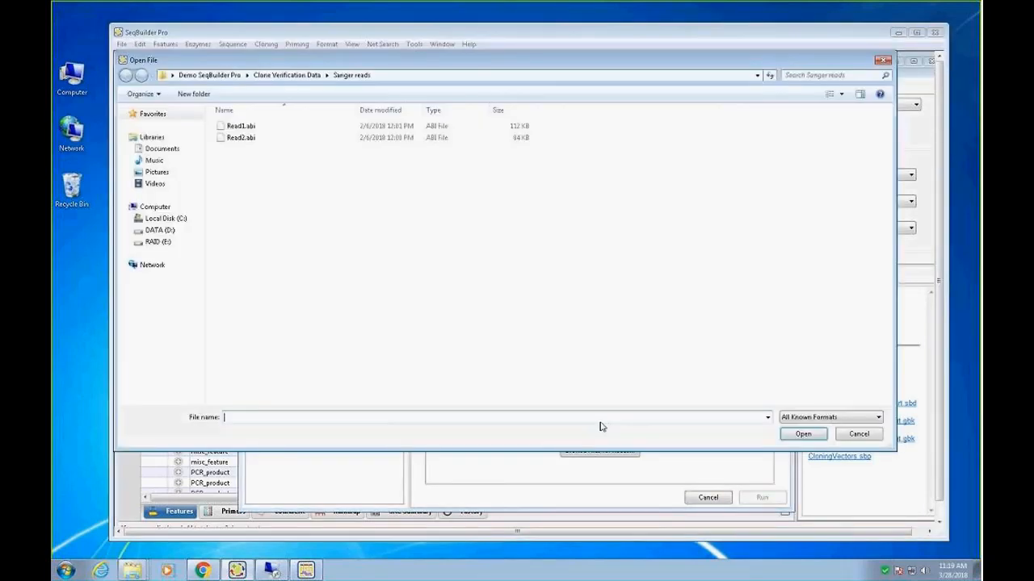
left_click(284, 75)
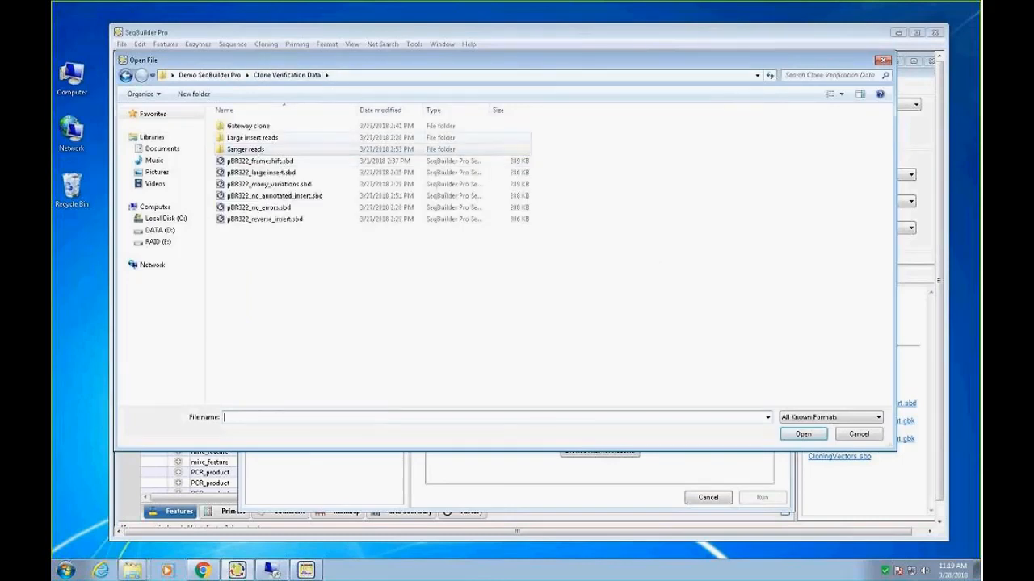
double_click(252, 137)
left_click(247, 127)
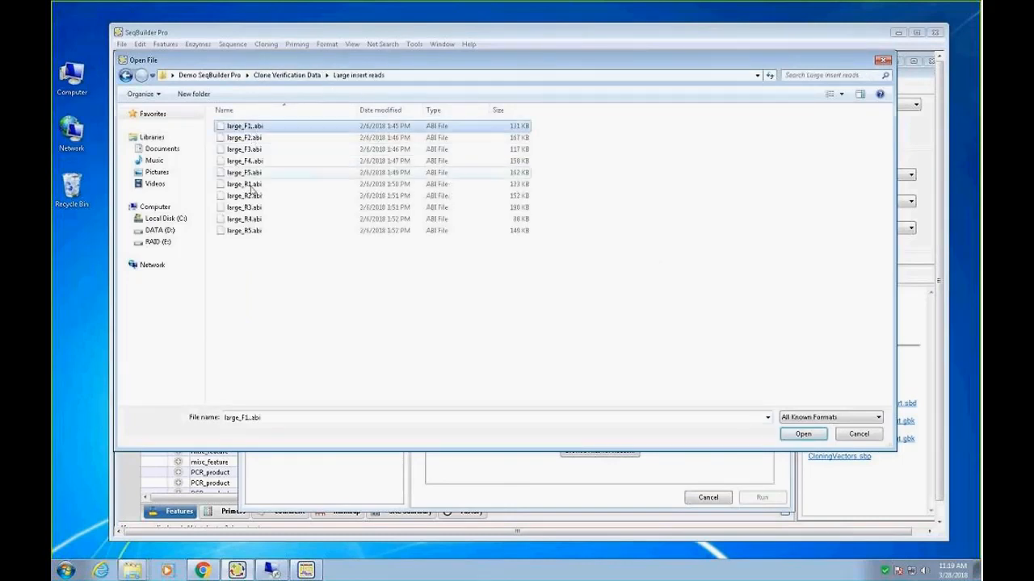
left_click(252, 232, "shift")
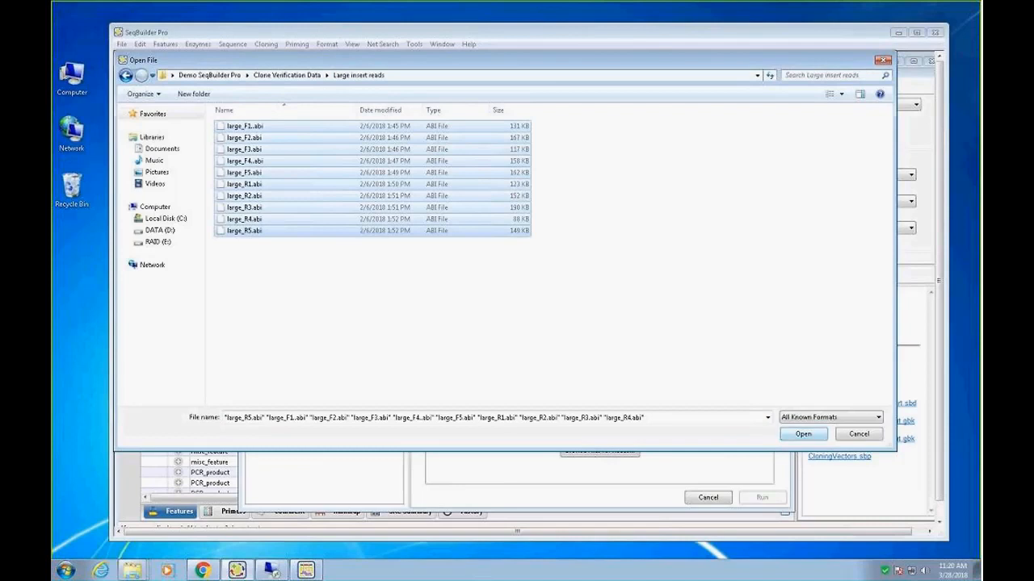
left_click(803, 433)
left_click(765, 498)
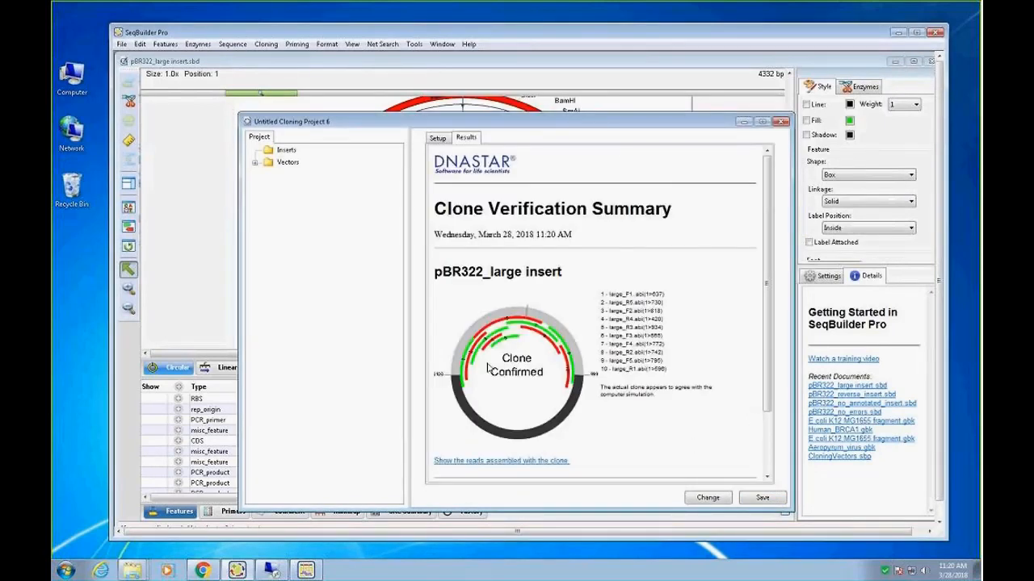
Step: Review the Clone Verification Summary, save the verification result to the cloning project, and examine the aligned reads on the circular map
mouse_move(770, 214)
left_mouse_down()
mouse_move(769, 254)
mouse_move(770, 238)
left_mouse_up()
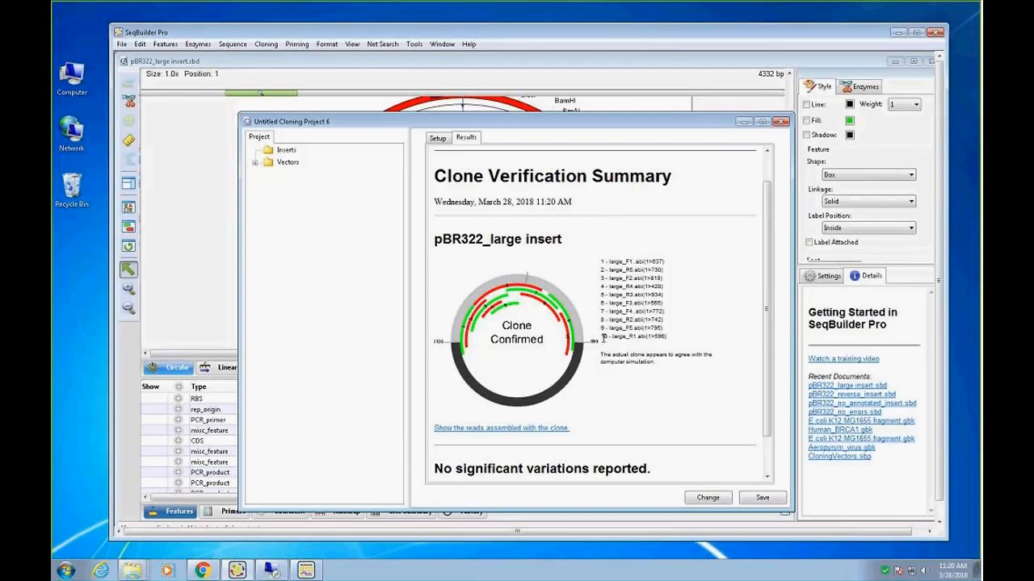
left_click(763, 498)
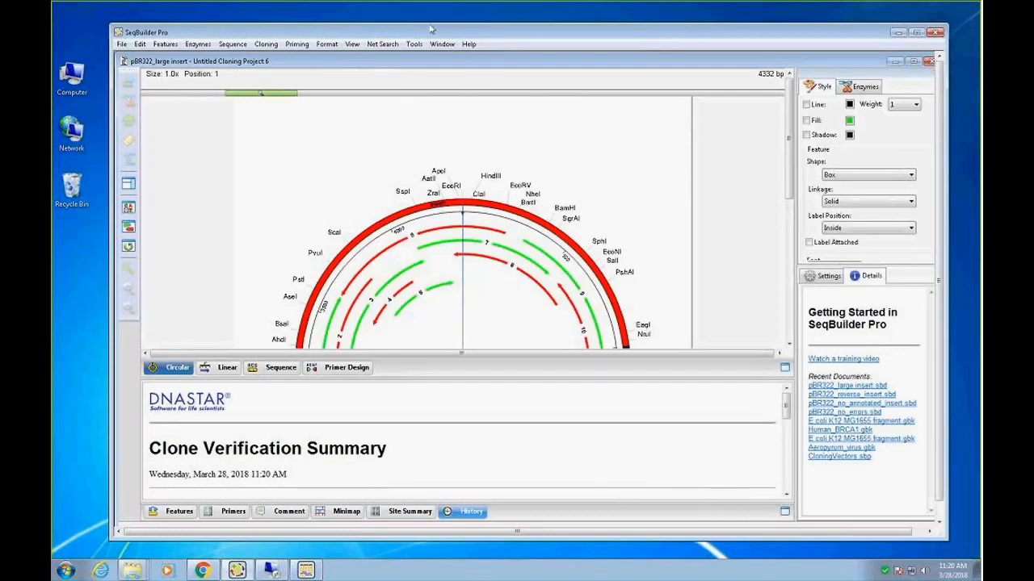
left_click_drag(431, 29, 411, 22)
left_click_drag(772, 129, 772, 167)
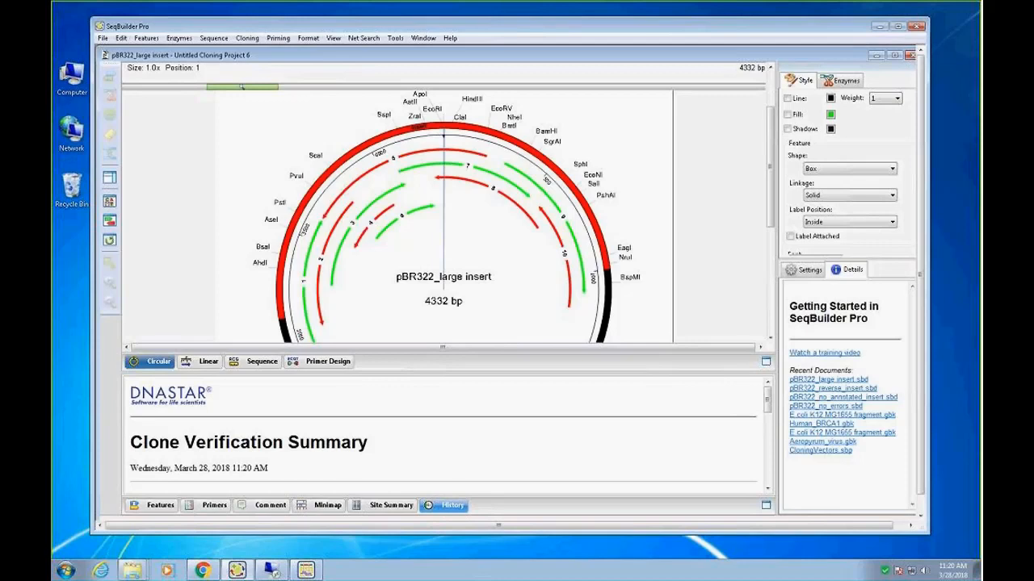
Step: List the features of the verified clone and inspect the details of read 1 and the other read entries
left_click(152, 507)
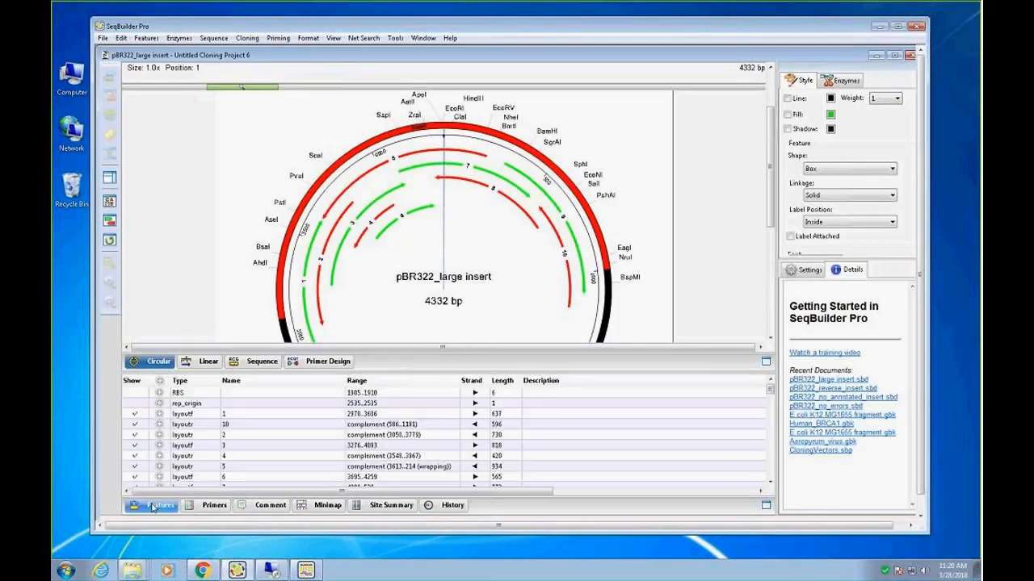
left_click(159, 414)
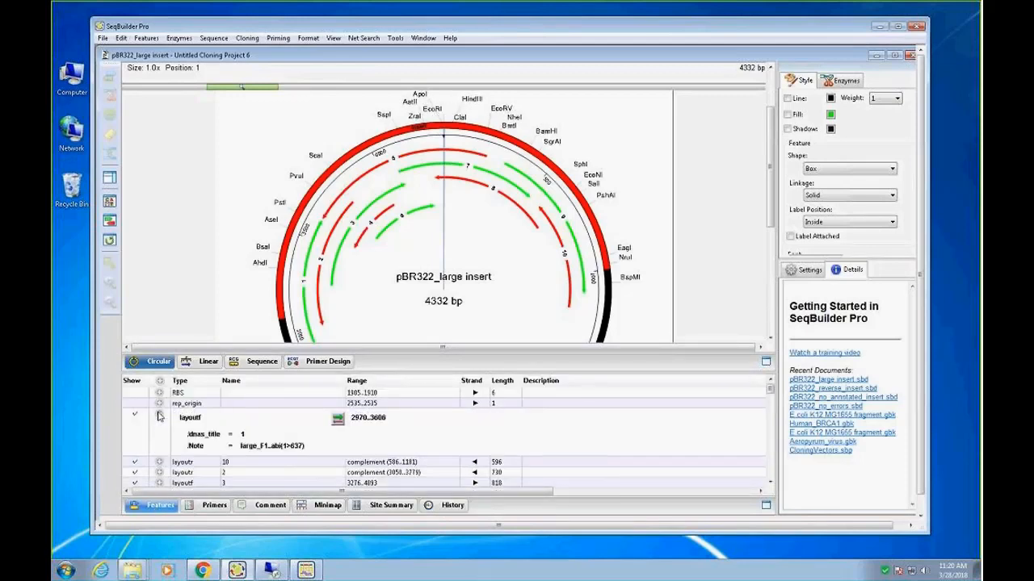
left_click(159, 415)
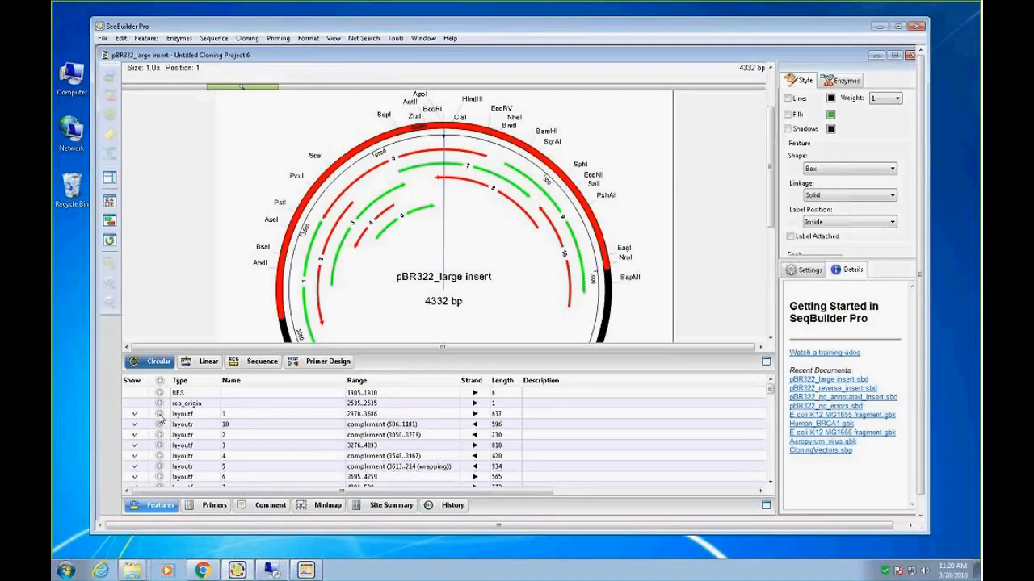
scroll(246, 432, "down", 3)
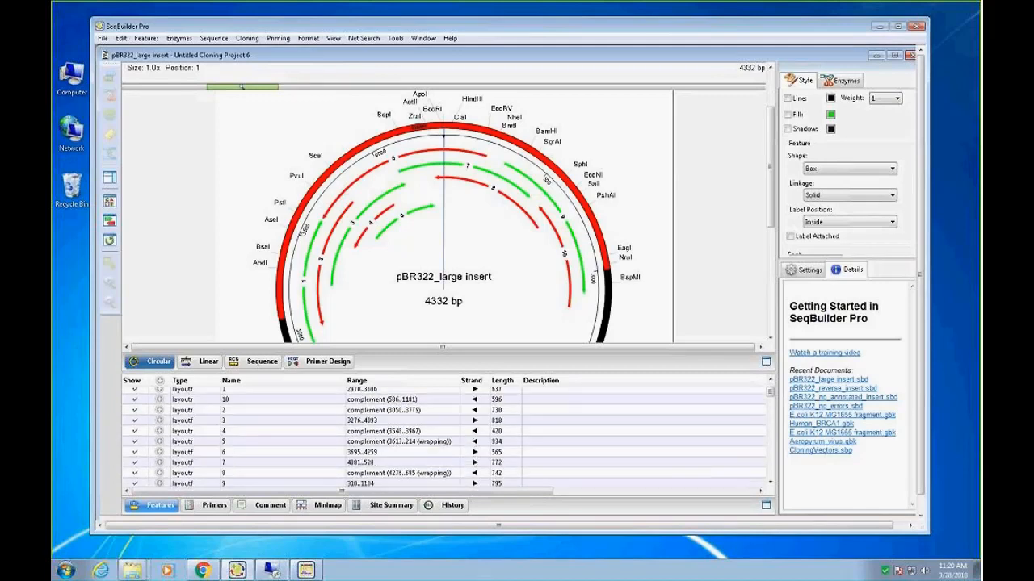
scroll(246, 432, "up", 2)
Step: Maximize the application, enlarge the verification document window, and show its clone verification history in a single full-size pane
left_click(898, 26)
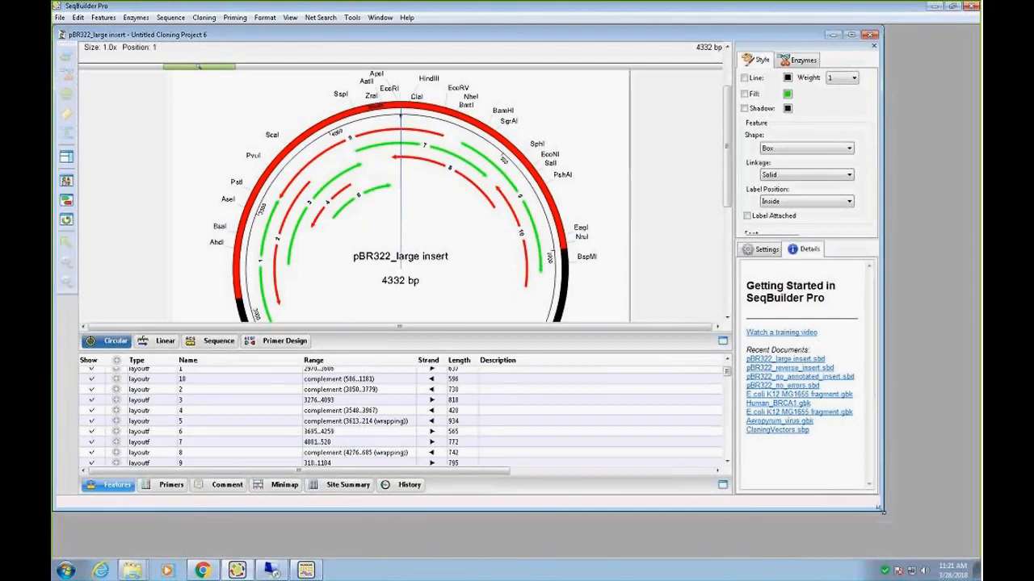
left_click_drag(941, 550, 942, 553)
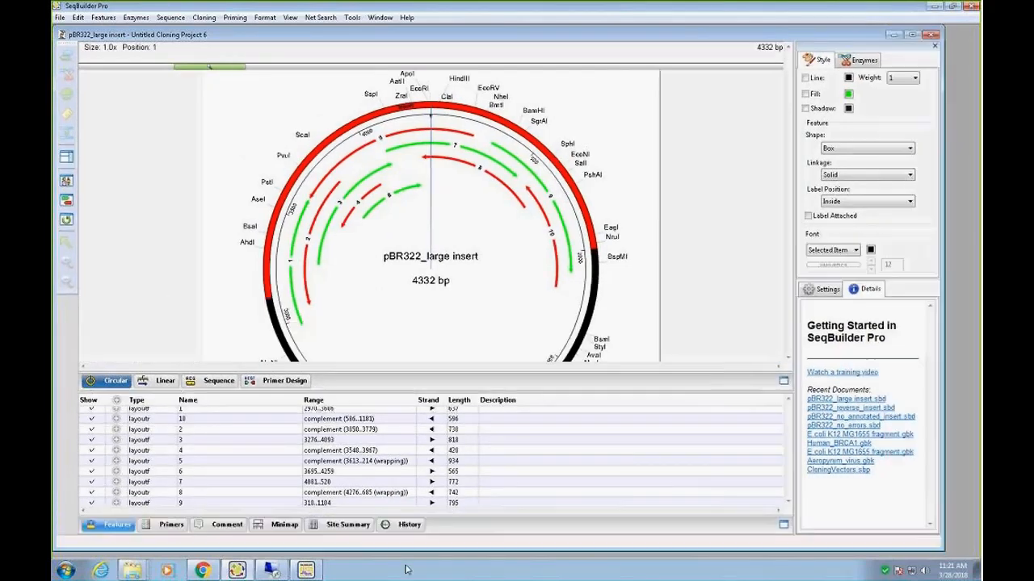
left_click(403, 525)
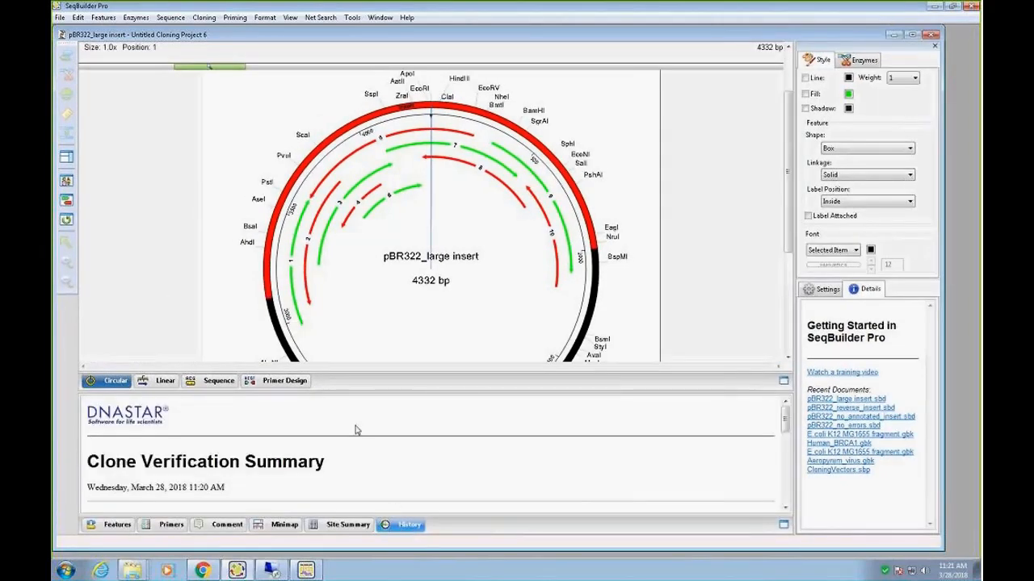
left_click(784, 525)
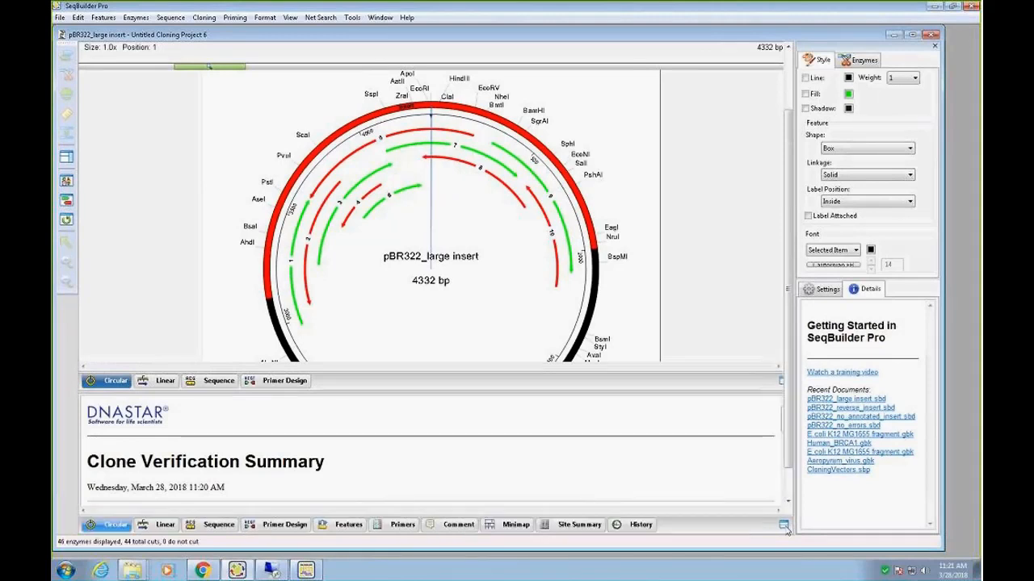
left_click(634, 525)
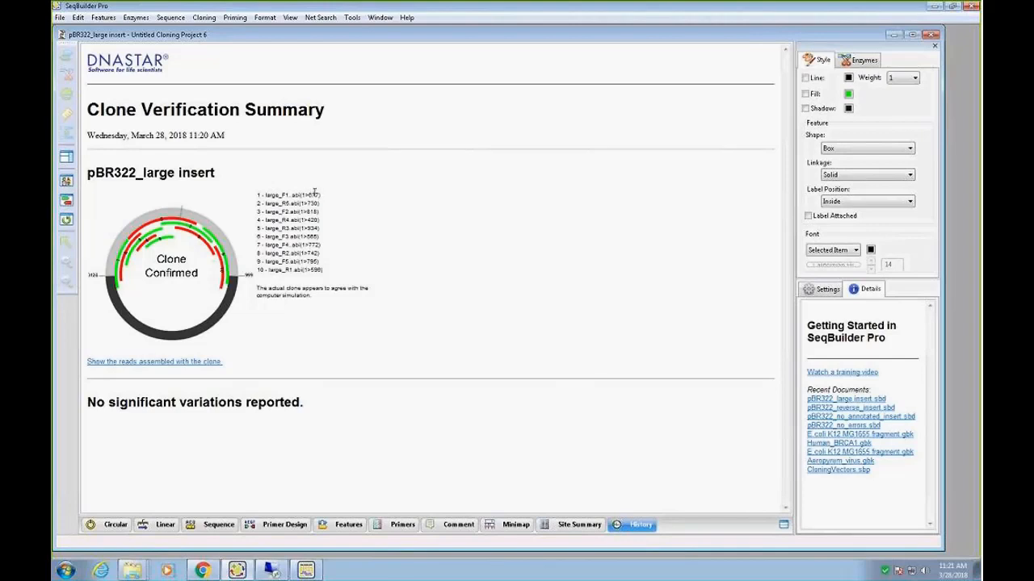
left_click(60, 17)
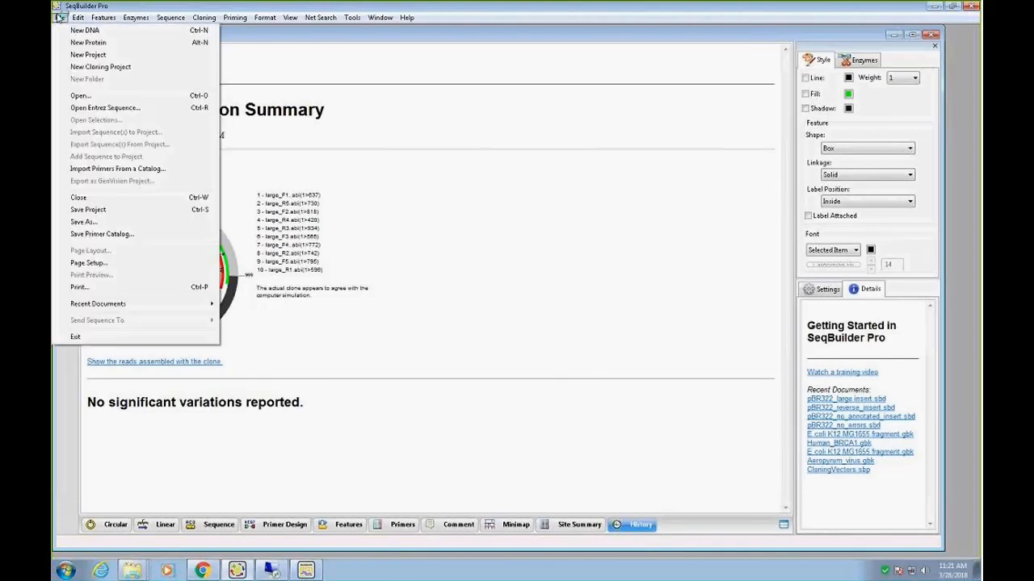
left_click(298, 196)
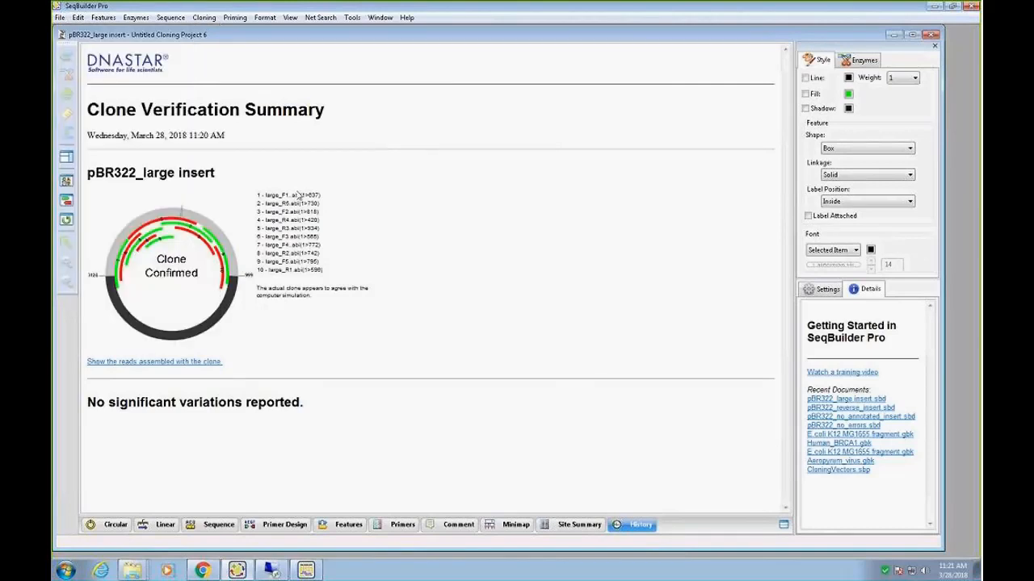
right_click(299, 195)
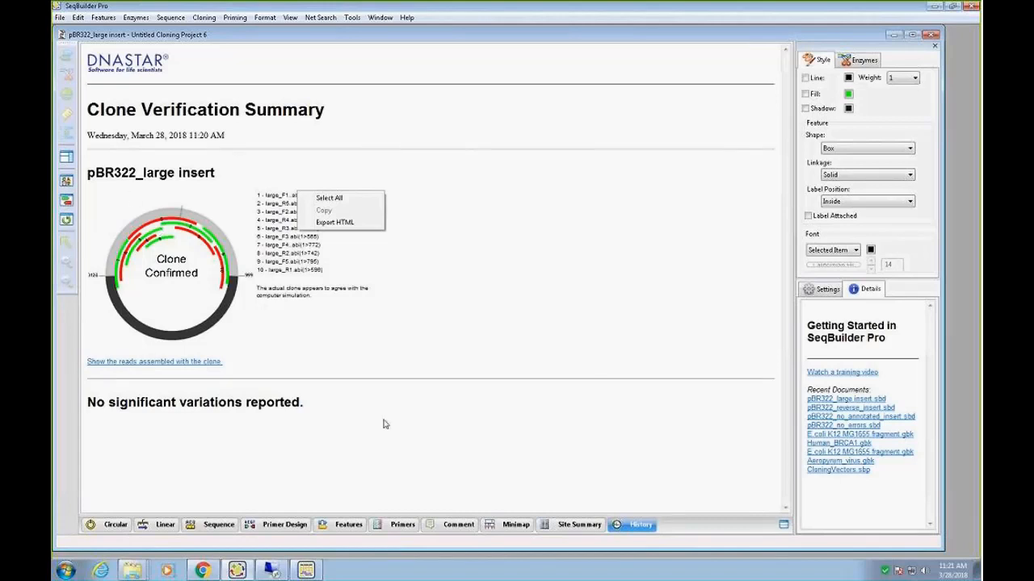
left_click(334, 437)
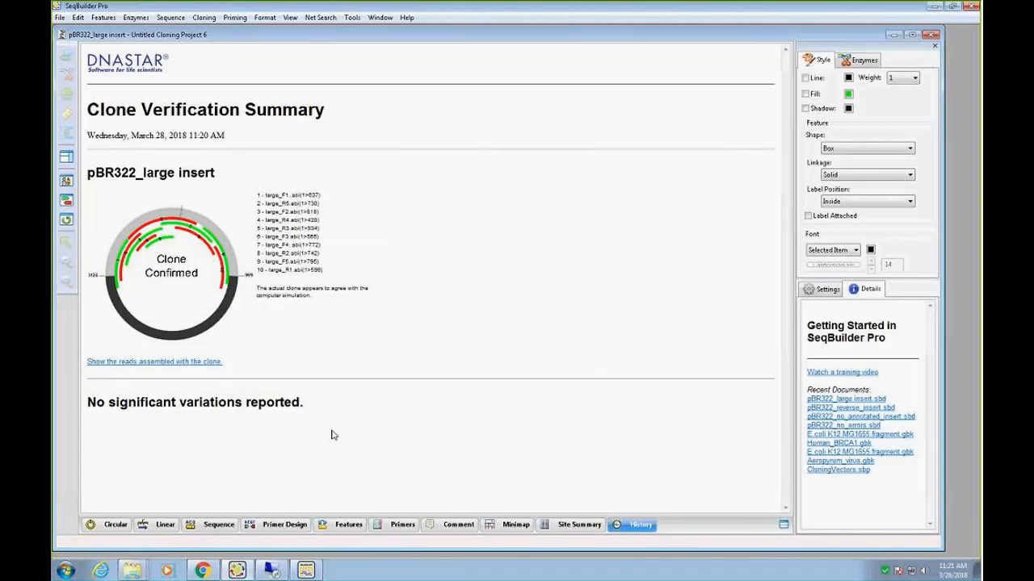
Step: Restore the split view of the circular map and feature list, and minimize the verification document window
left_click(784, 525)
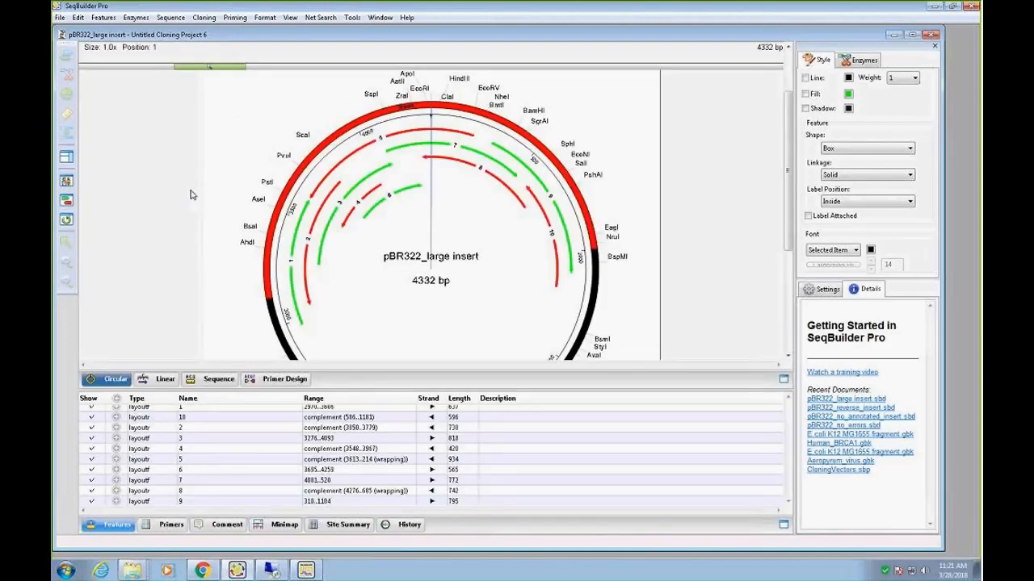
left_click_drag(592, 36, 610, 72)
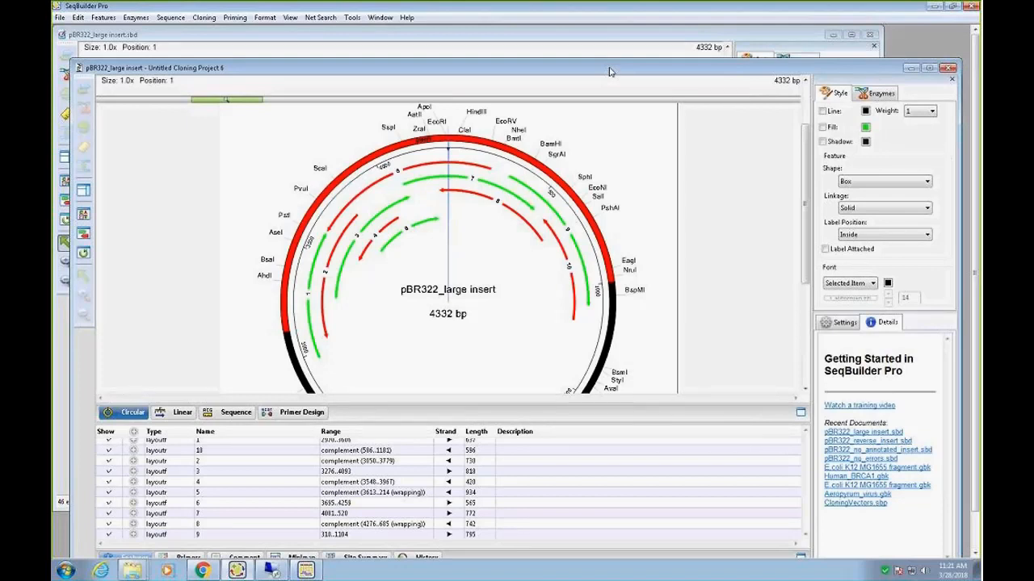
left_click(910, 68)
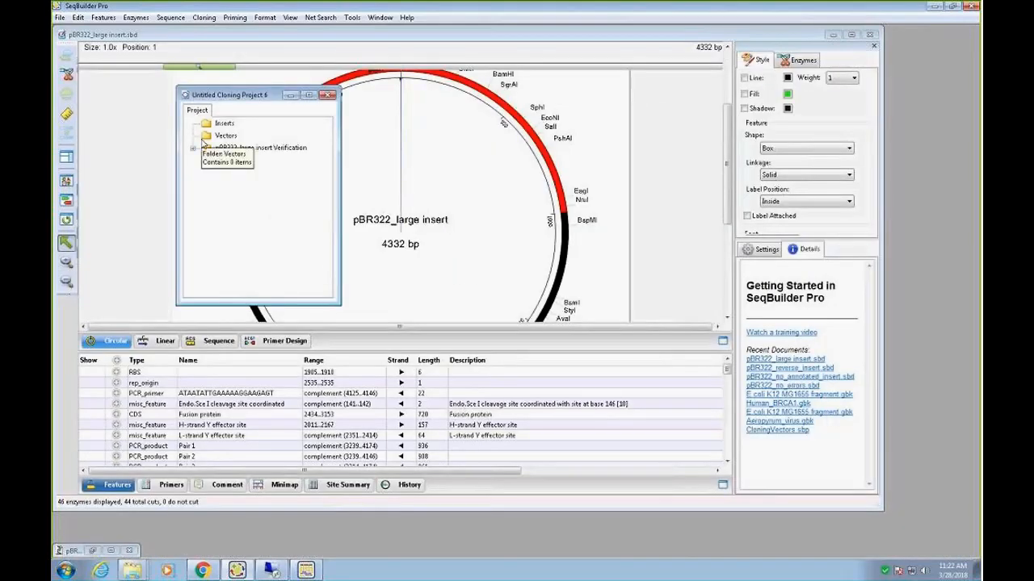
Step: Close Untitled Cloning Project 6 and the pBR322_large insert.sbd document without saving either
left_click(327, 94)
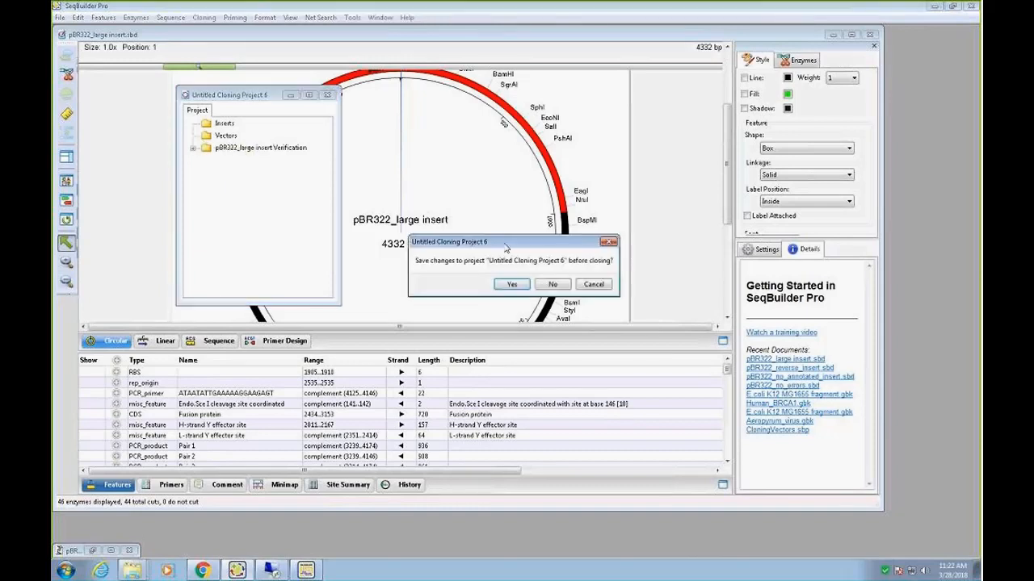
left_click(553, 285)
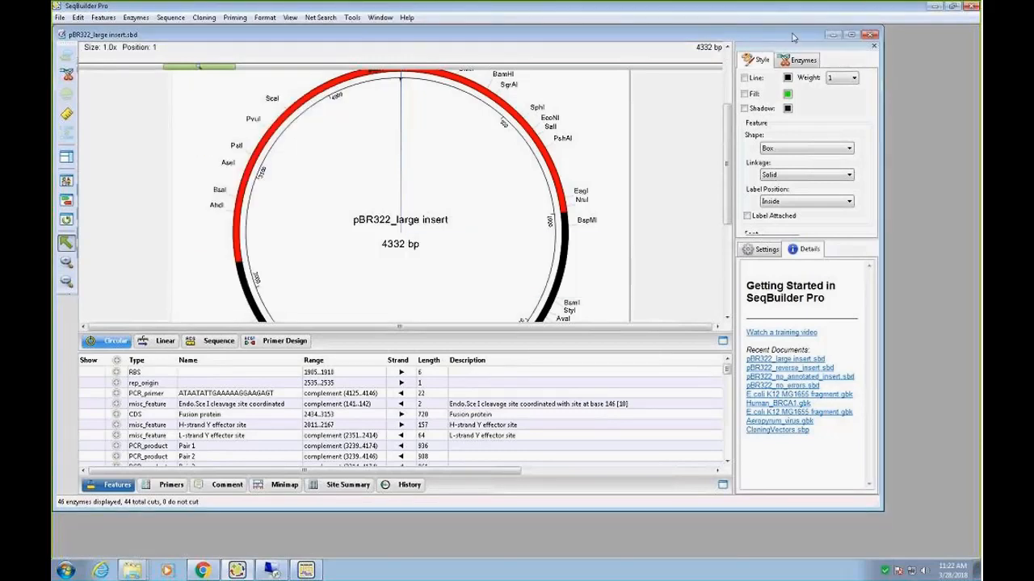
left_click(870, 36)
left_click(572, 287)
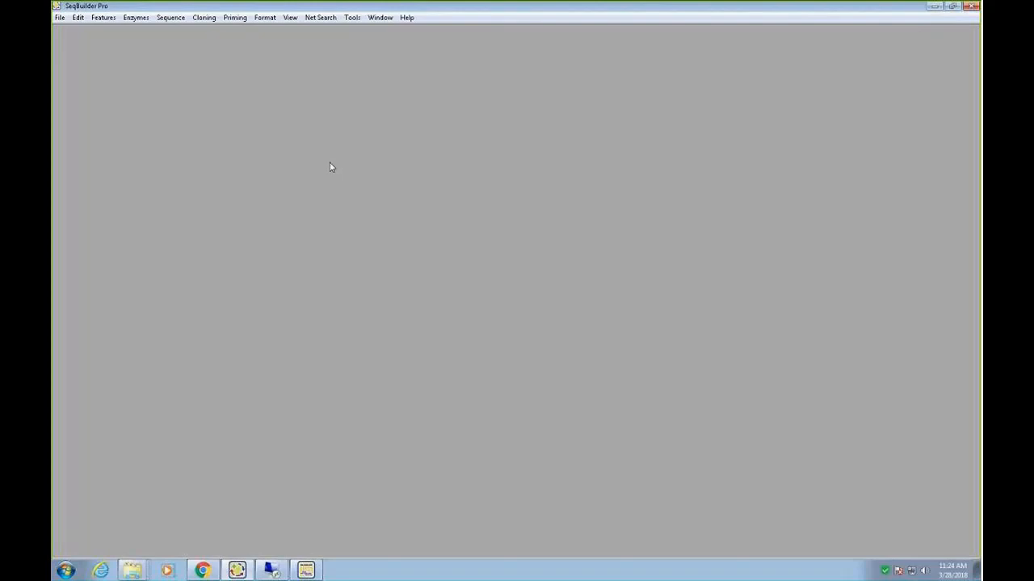
Step: Start a new sequence concatenation project and reposition its window in the workspace
left_click(353, 18)
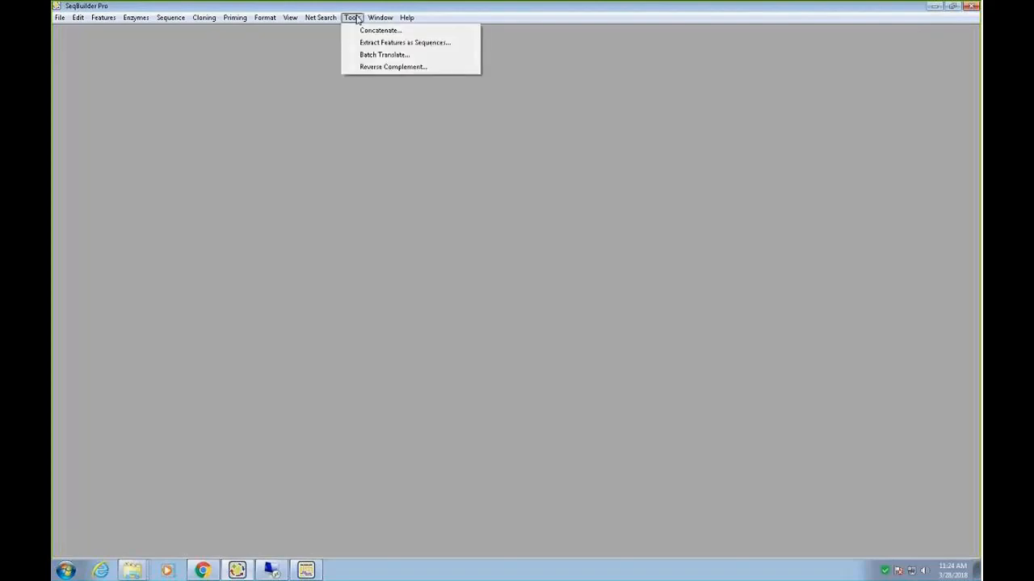
left_click(378, 31)
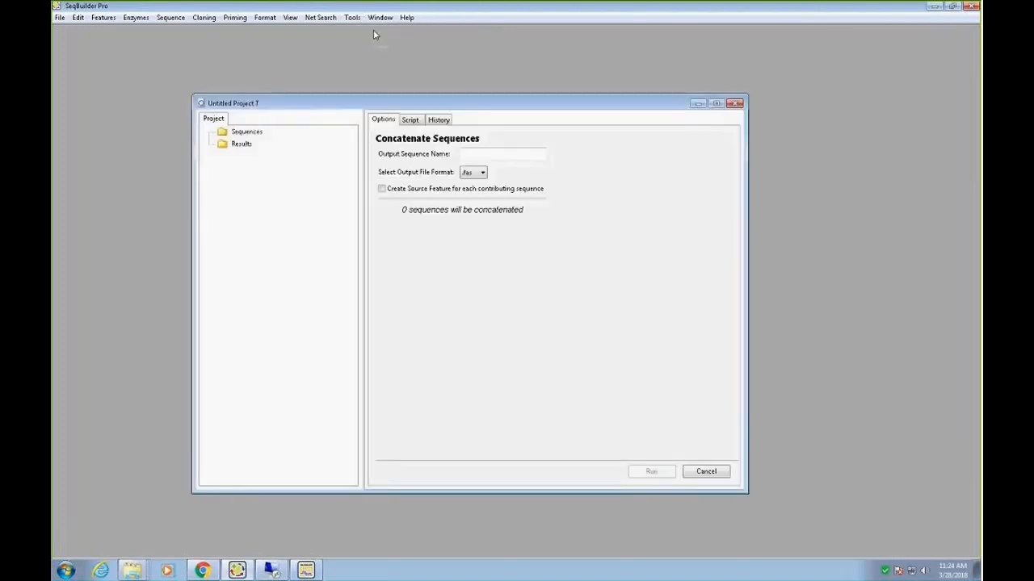
left_click_drag(390, 106, 433, 96)
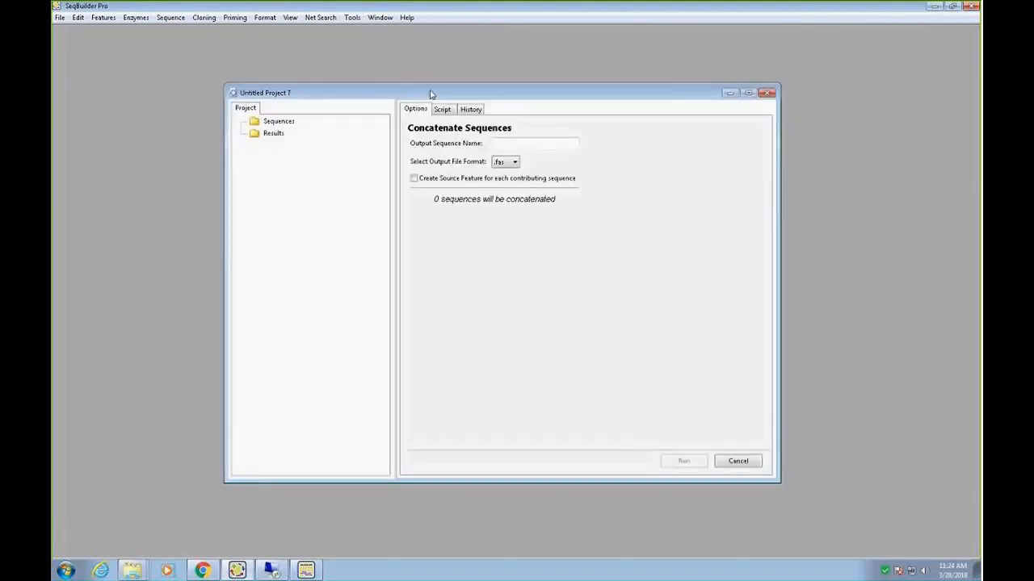
Step: Import Aeropyrum_virus.gbk, E.coli K12 MG1655 fragment.gbk and Human_BRCA1.gbk from the GenBank seqs folder into the project's Sequences folder
right_click(281, 125)
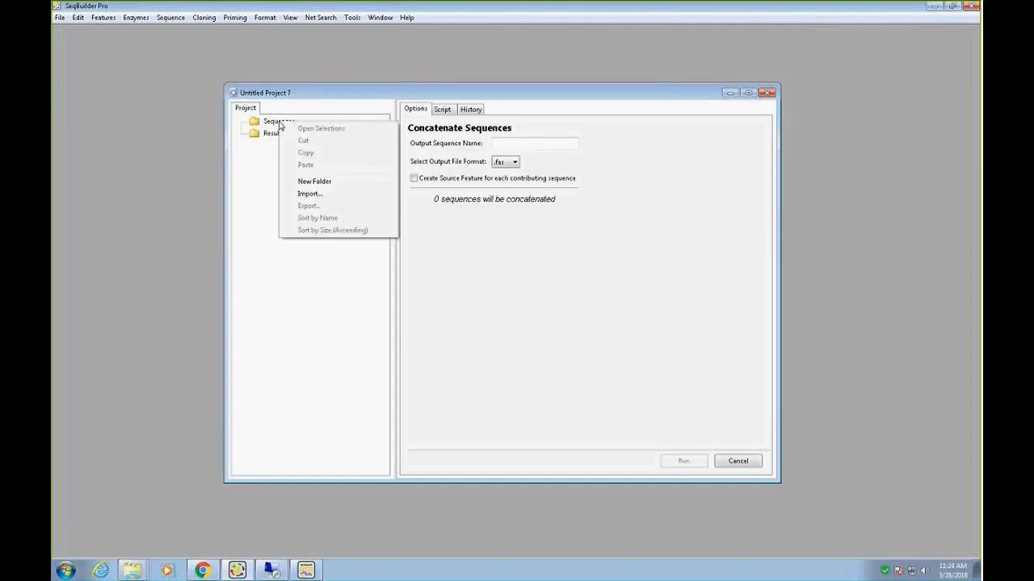
left_click(311, 195)
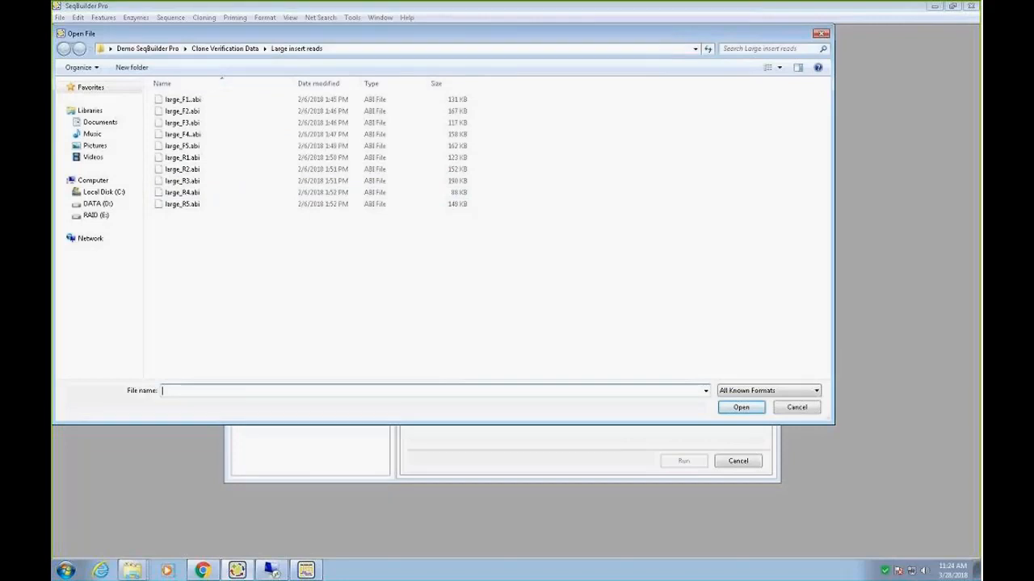
left_click(149, 48)
double_click(191, 112)
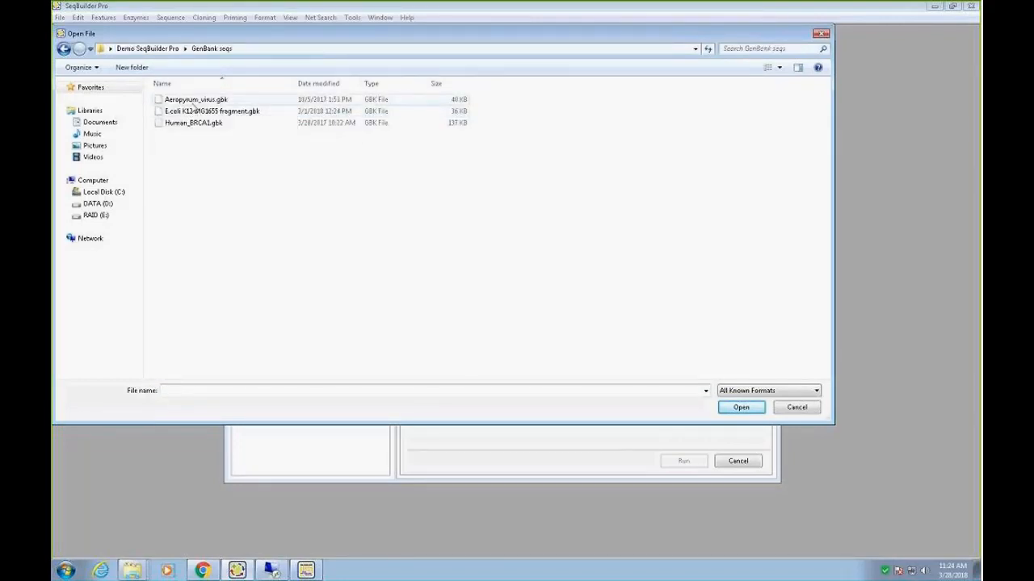
left_click(199, 102)
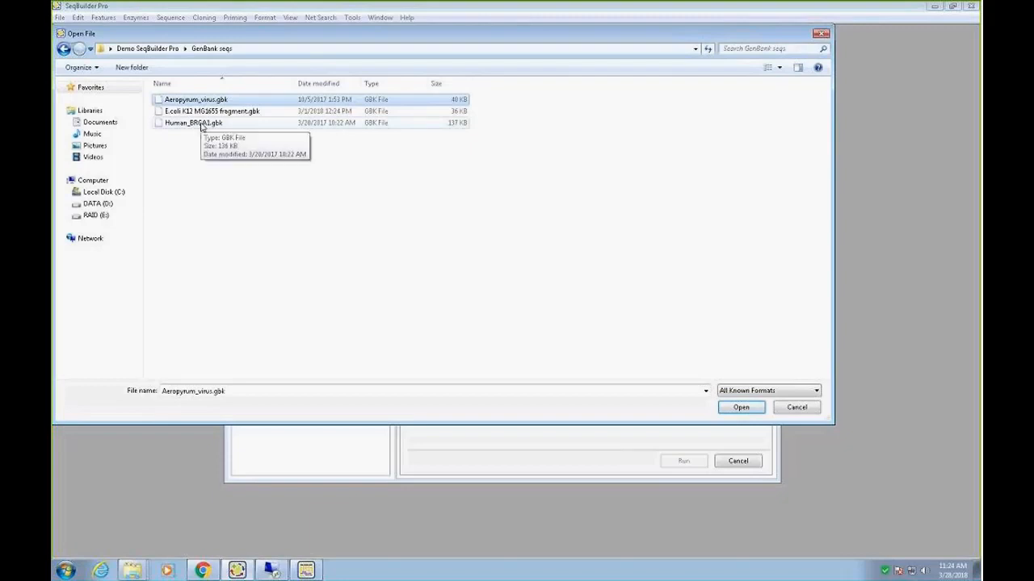
left_click(201, 124, "shift")
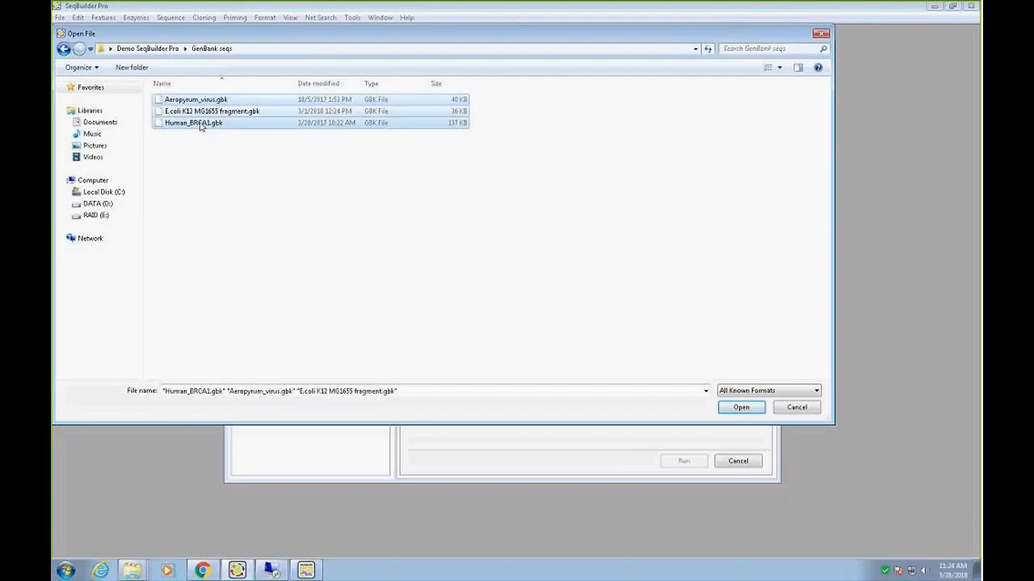
left_click(740, 408)
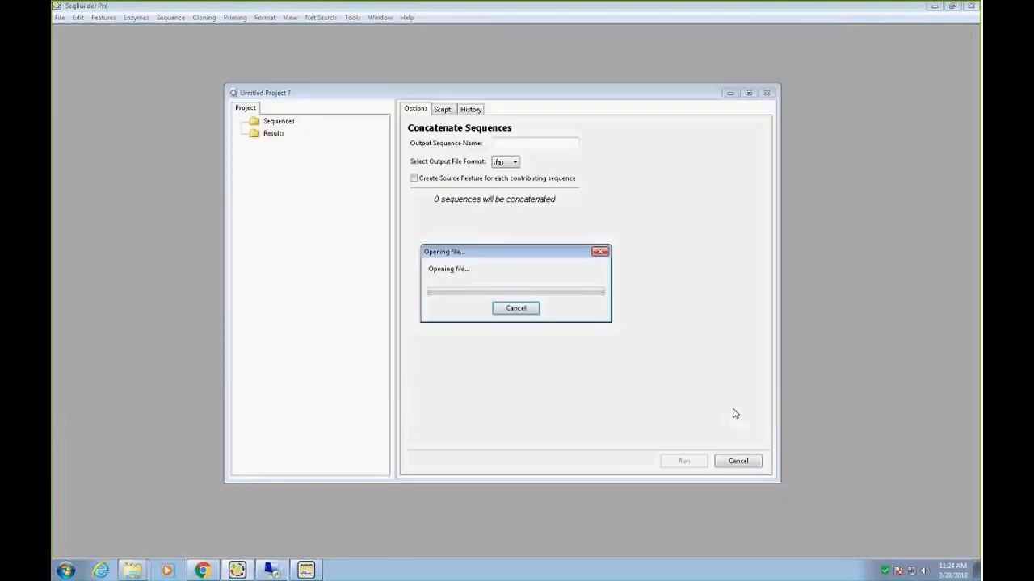
Step: Expand the Sequences folder and select NC_028256, NC_000913.3 and NG_005905.2 for concatenation
left_click(276, 146)
left_click(276, 172, "shift")
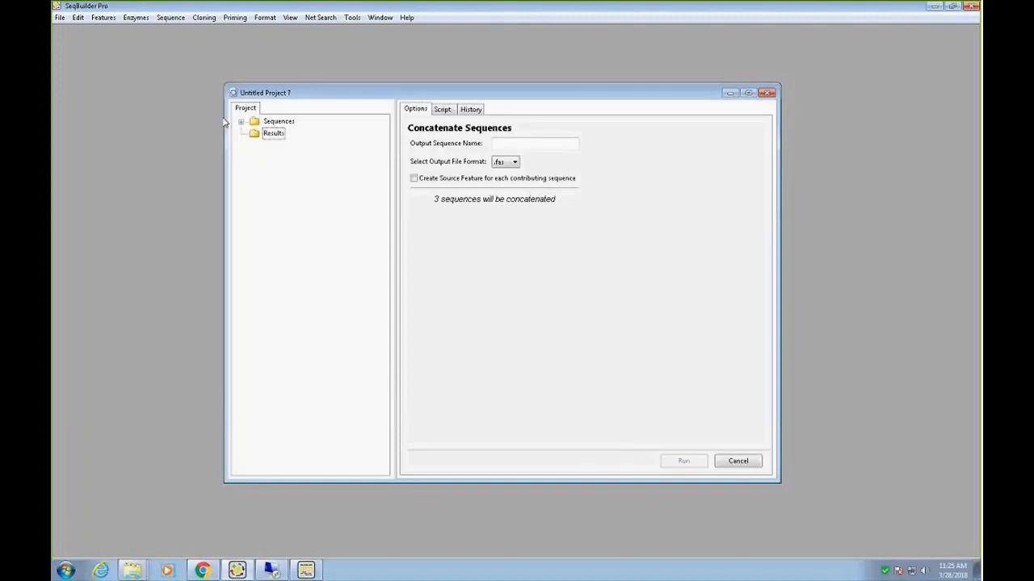
left_click(239, 123)
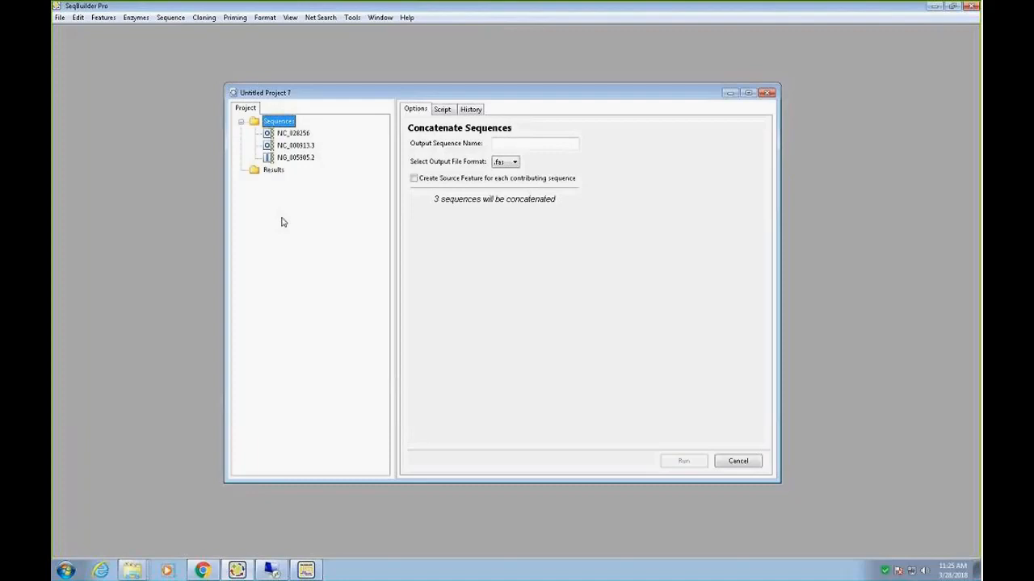
left_click(288, 134)
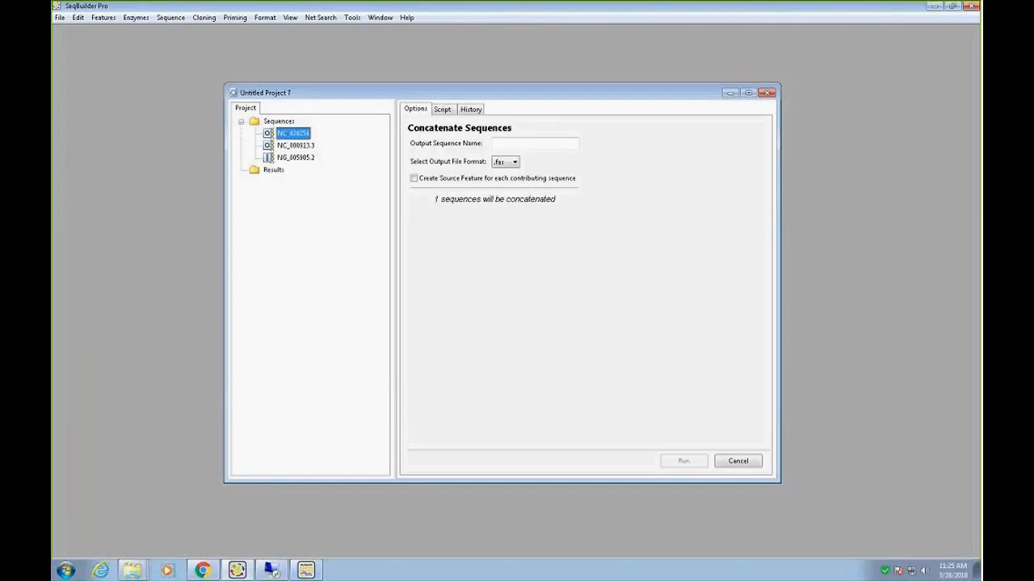
left_click(296, 158, "shift")
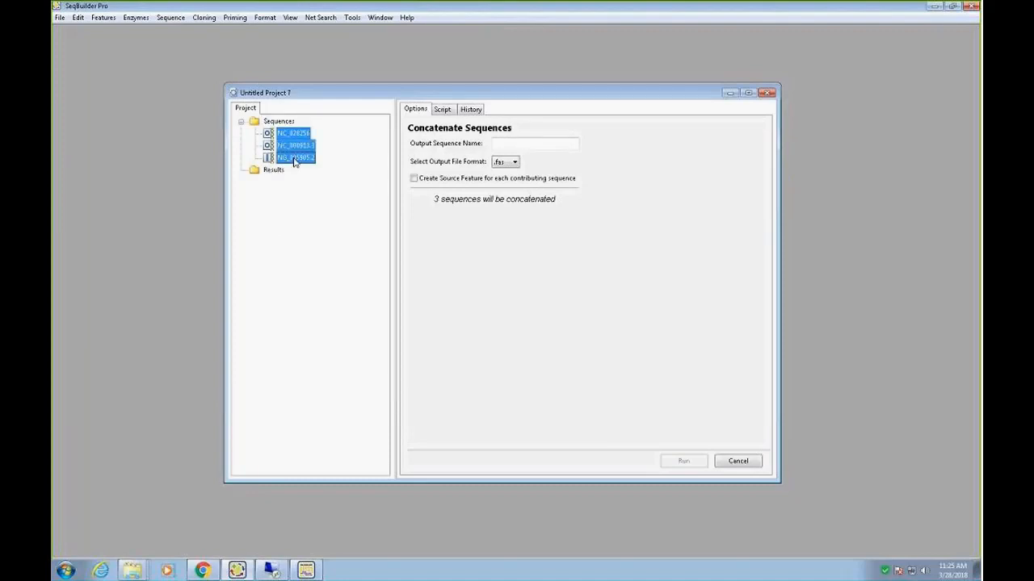
Step: Name the output sequence "demo concatenate" and set the output file format to .gbk
left_click(523, 142)
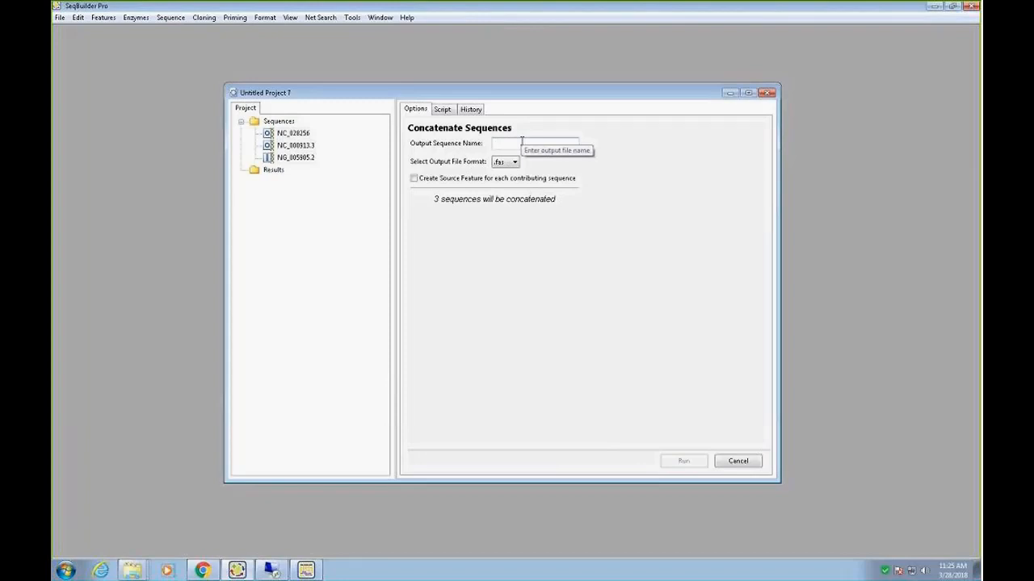
type("demo")
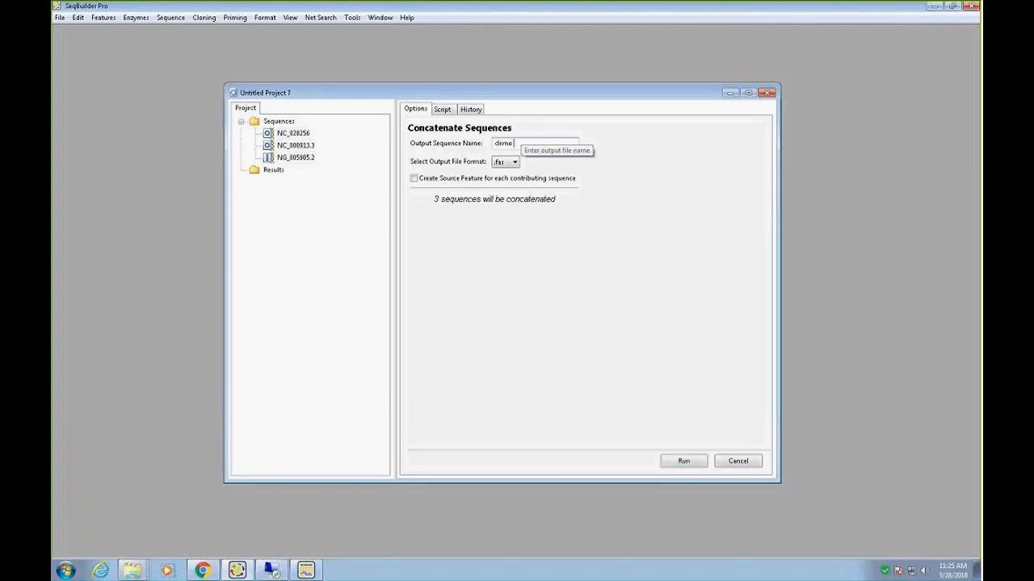
type(" concatenate")
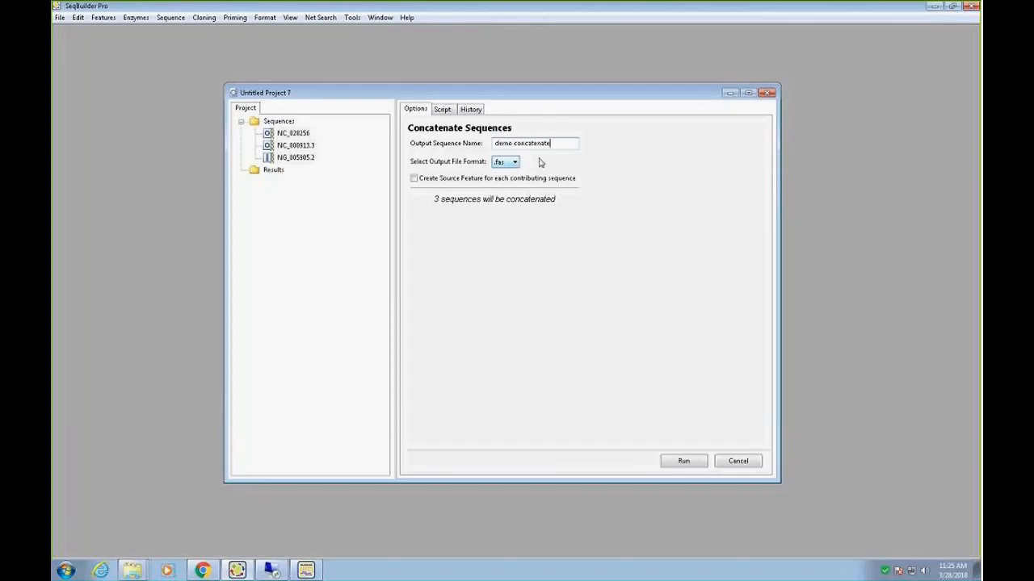
left_click(515, 163)
left_click(502, 181)
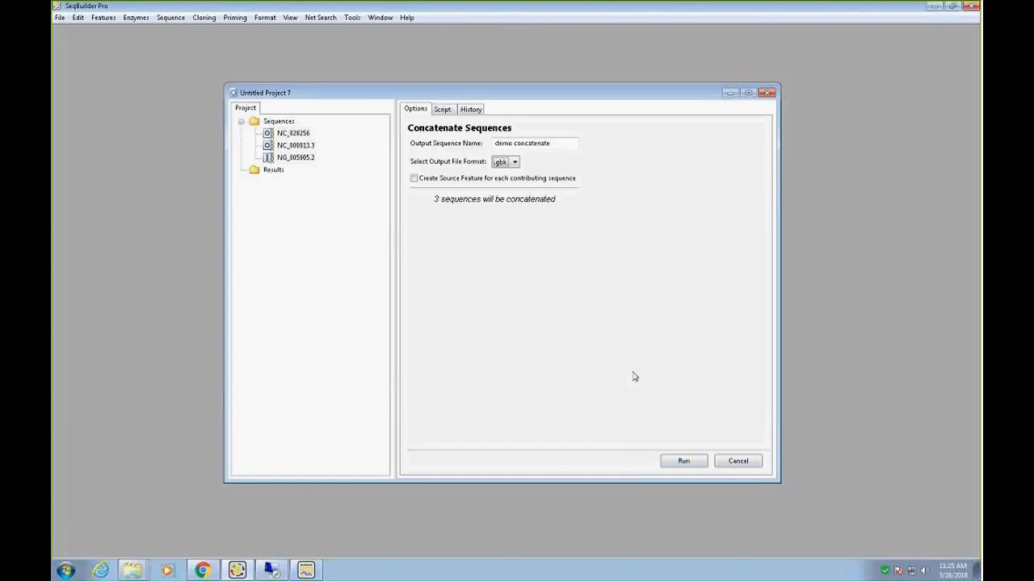
Step: Review the generated concatenation script and run the concatenation
left_click(442, 112)
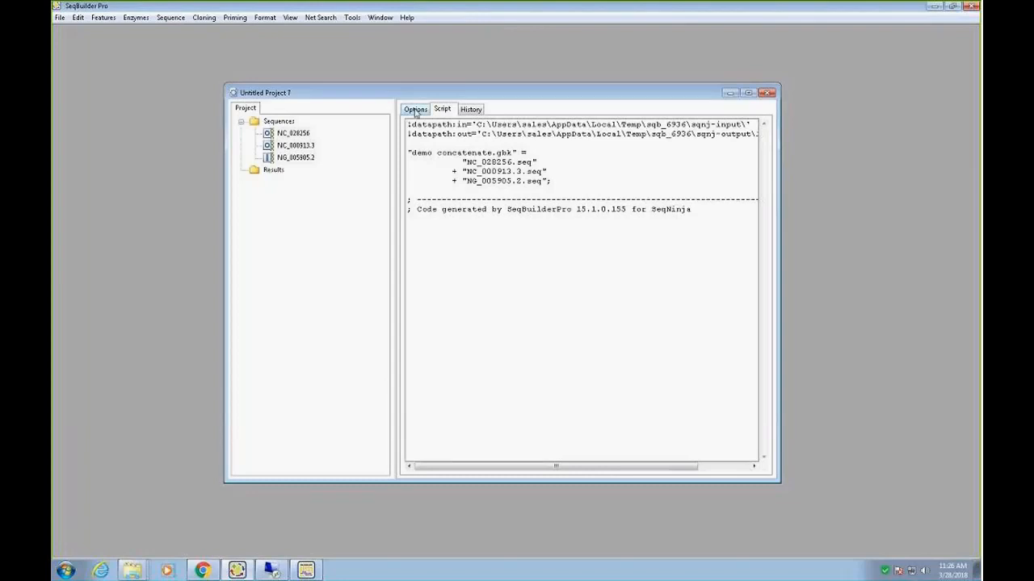
left_click(419, 113)
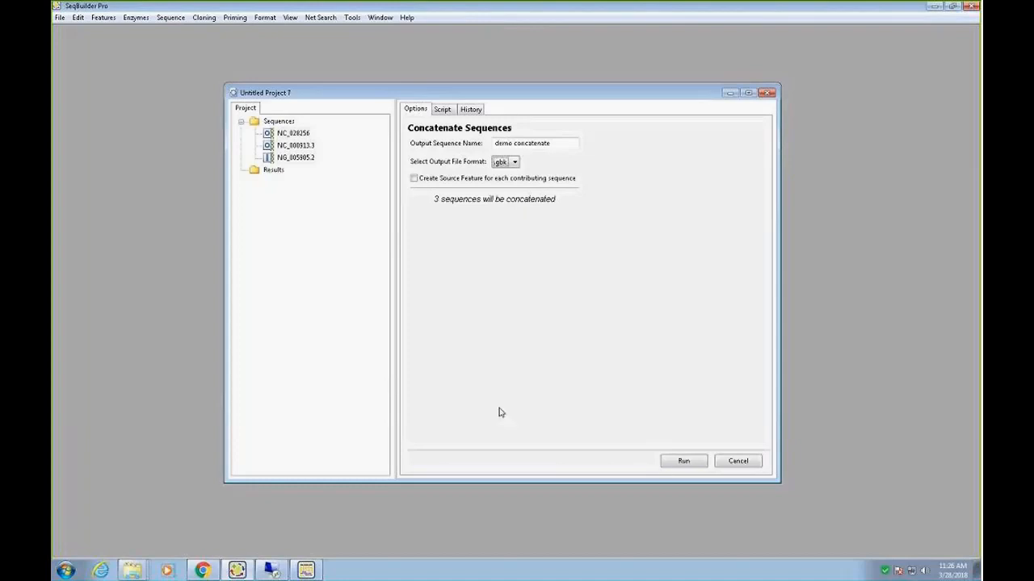
left_click(684, 463)
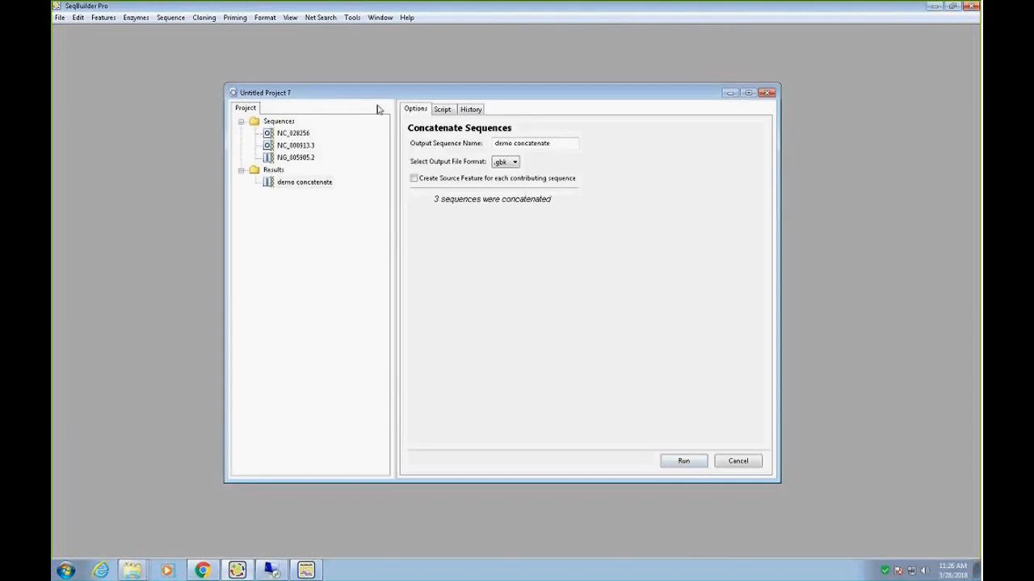
Step: Open the demo concatenate result, inspect its linear map, and enlarge the feature list pane
left_click(299, 184)
double_click(300, 187)
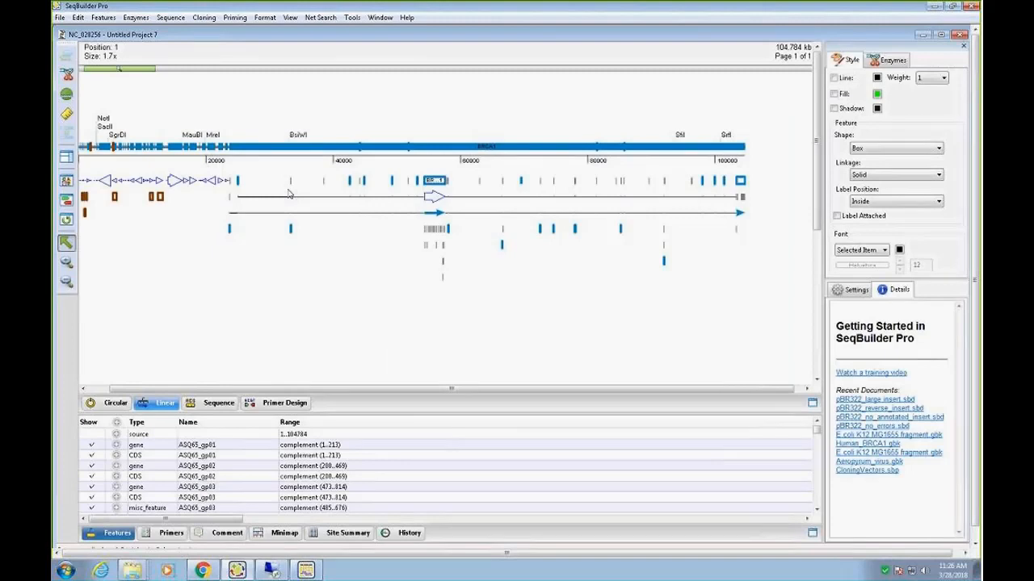
scroll(288, 196, "up", 5)
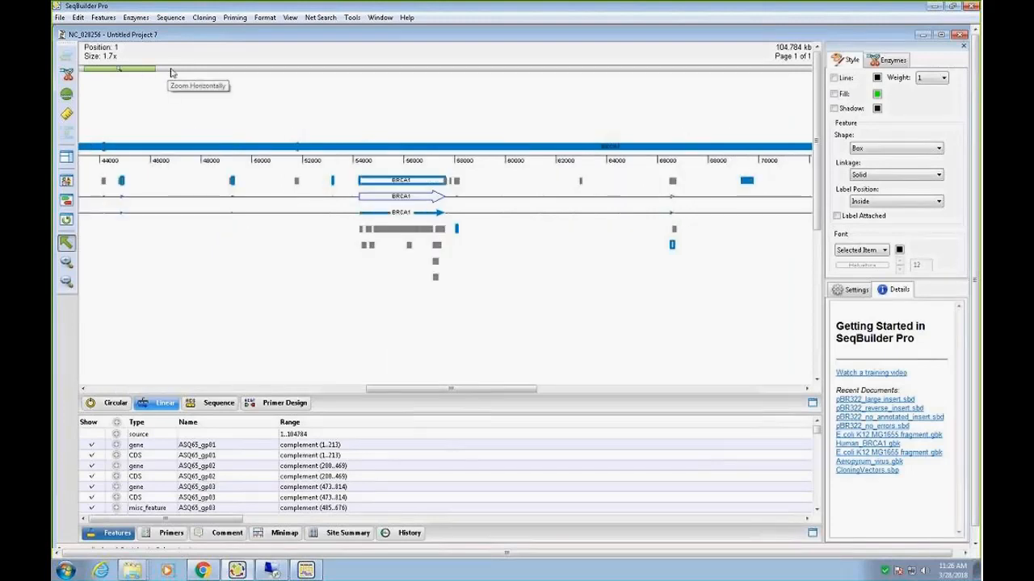
left_click_drag(448, 389, 216, 391)
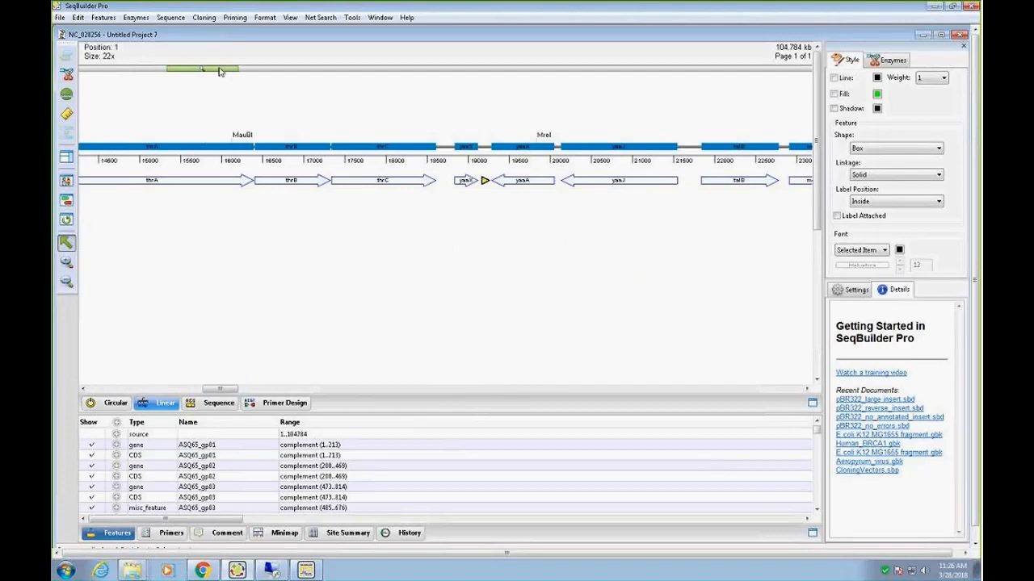
scroll(194, 70, "down", 1)
scroll(182, 71, "down", 1)
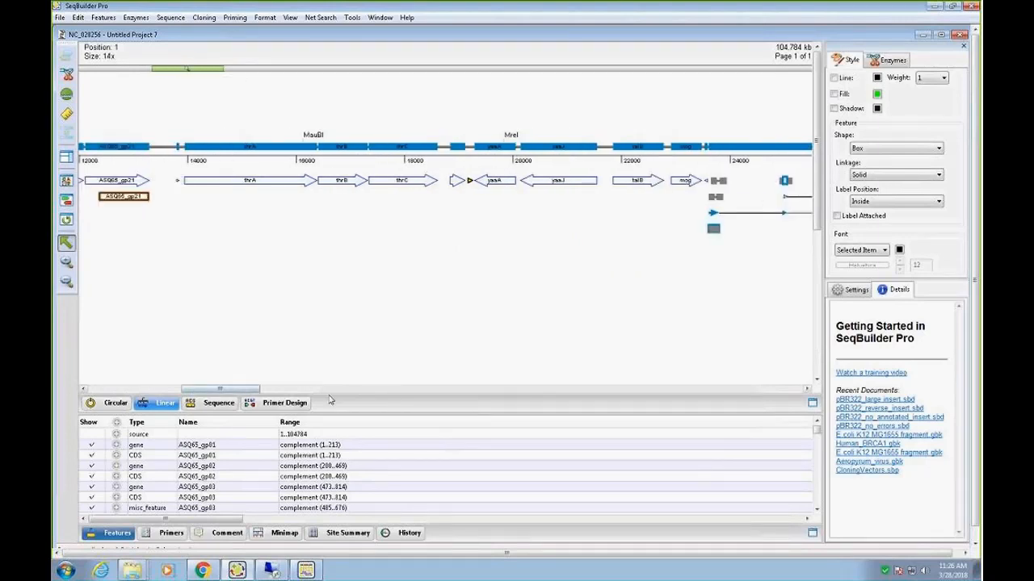
left_click_drag(335, 395, 331, 323)
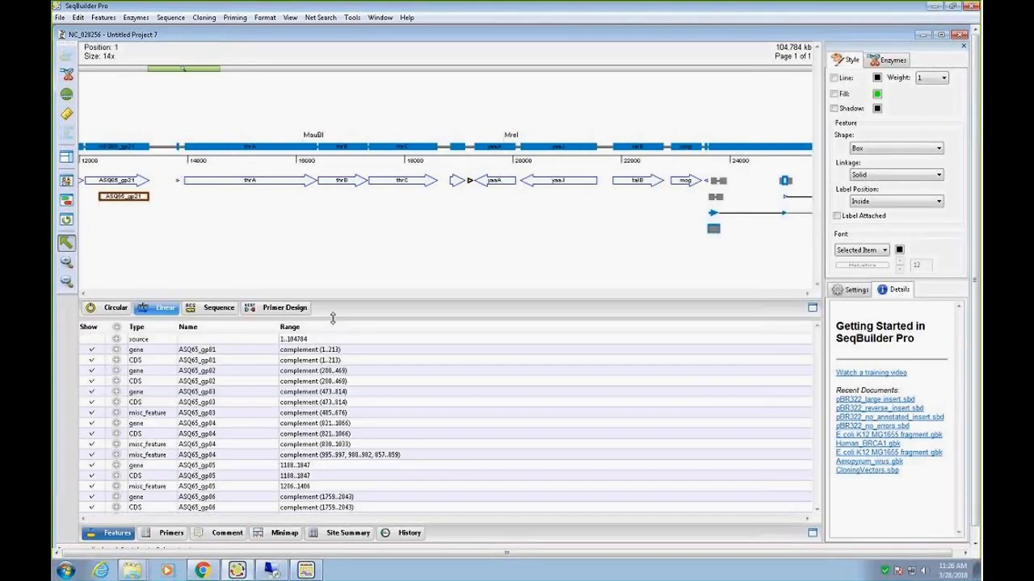
left_click_drag(185, 69, 133, 75)
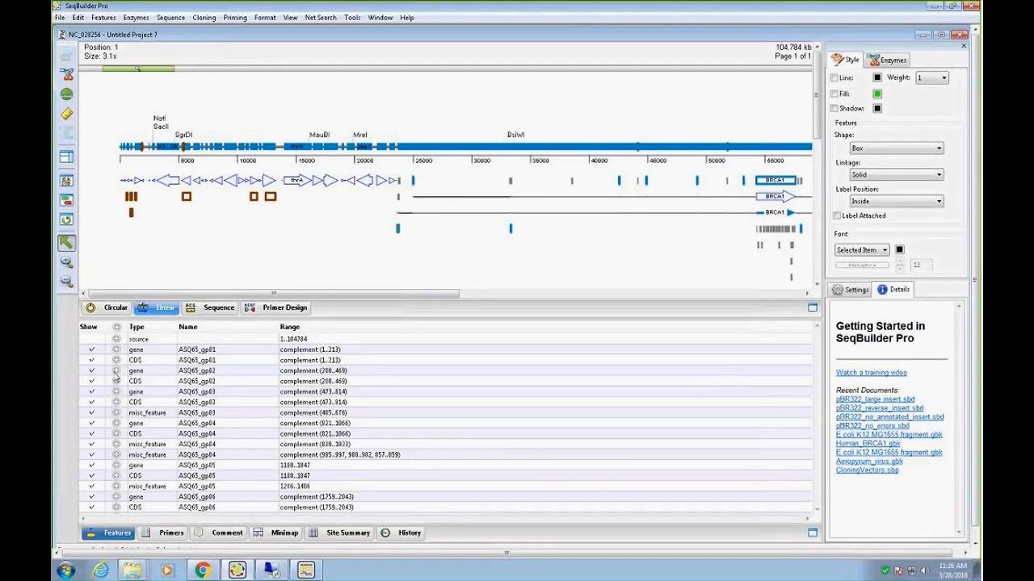
Step: Select all STS features in the concatenated sequence's feature list and hide them from the map
scroll(156, 385, "down", 1)
left_click(191, 402)
scroll(206, 399, "down", 15)
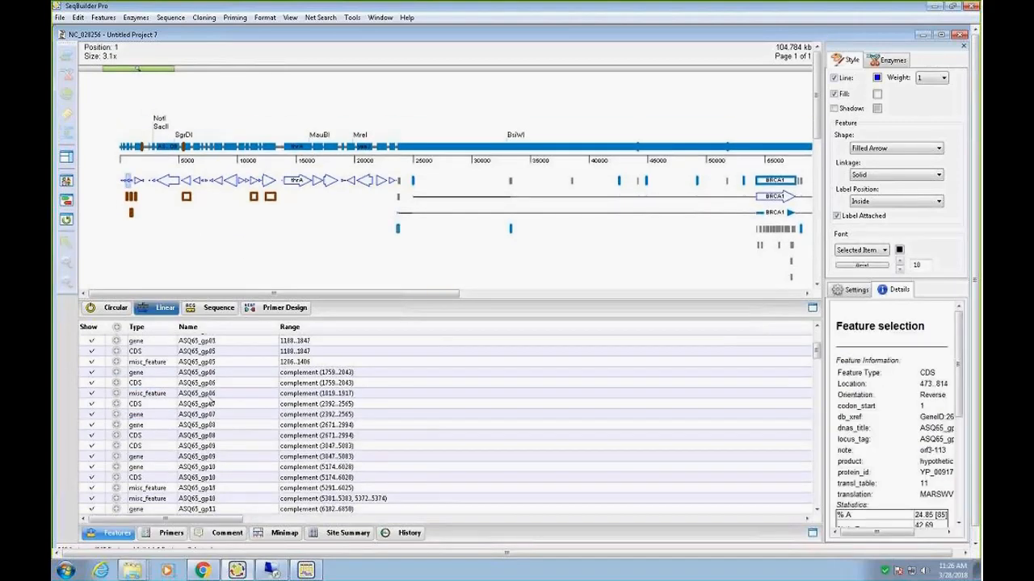
left_click(154, 368)
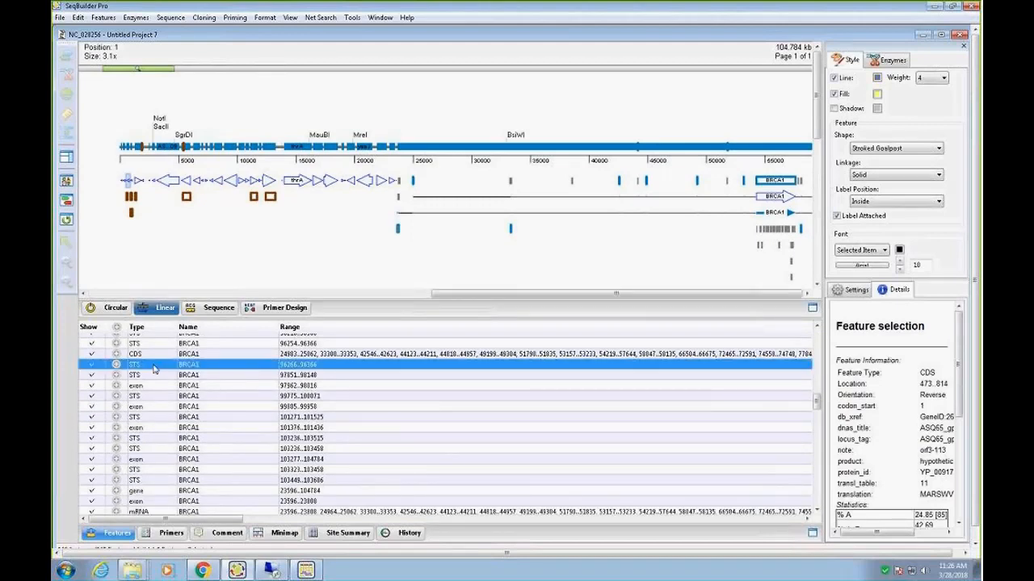
right_click(154, 369)
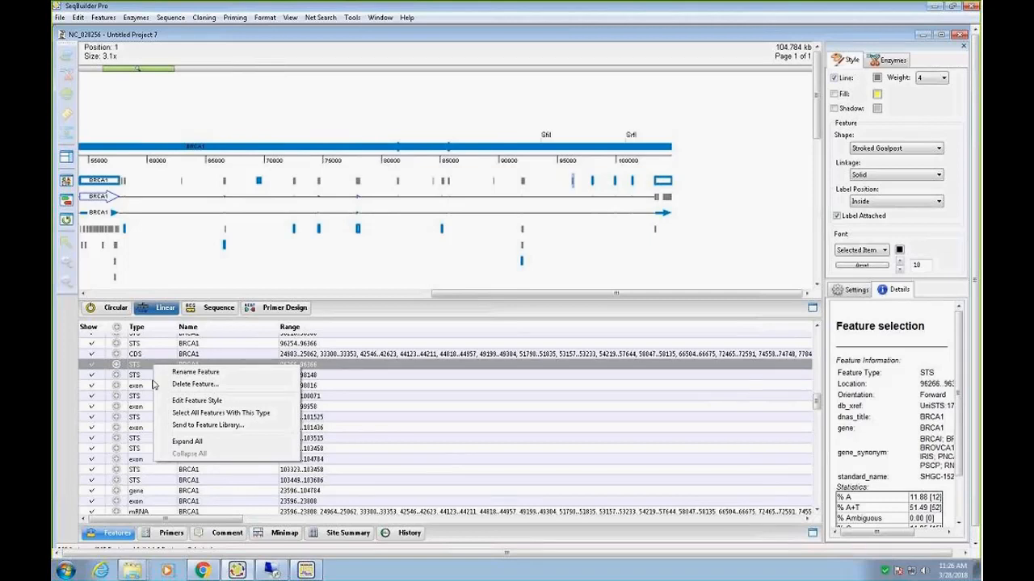
left_click(185, 412)
right_click(159, 374)
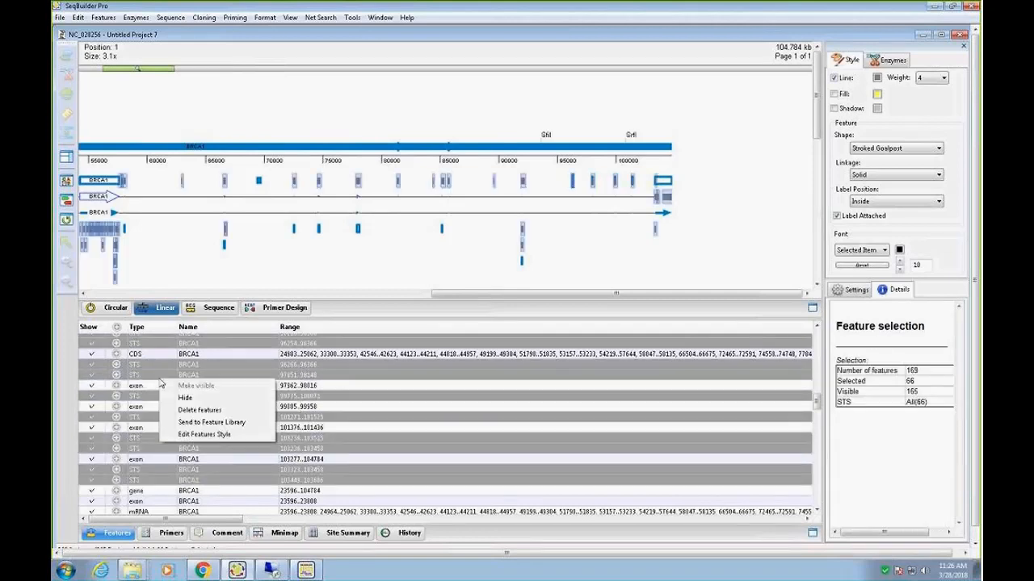
left_click(186, 402)
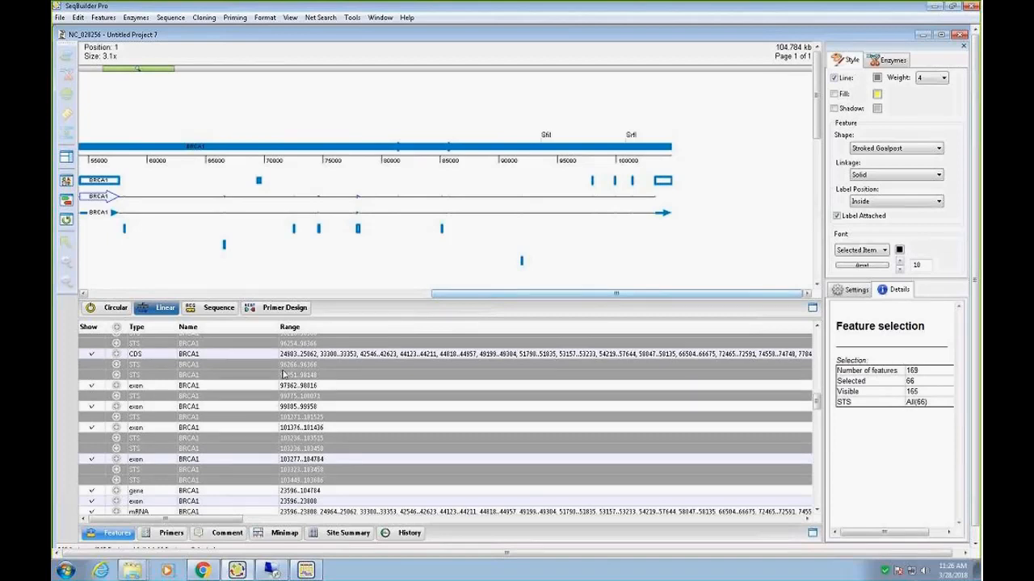
Step: Select all exon features in the feature list and hide them from the map
left_click(164, 461)
right_click(164, 462)
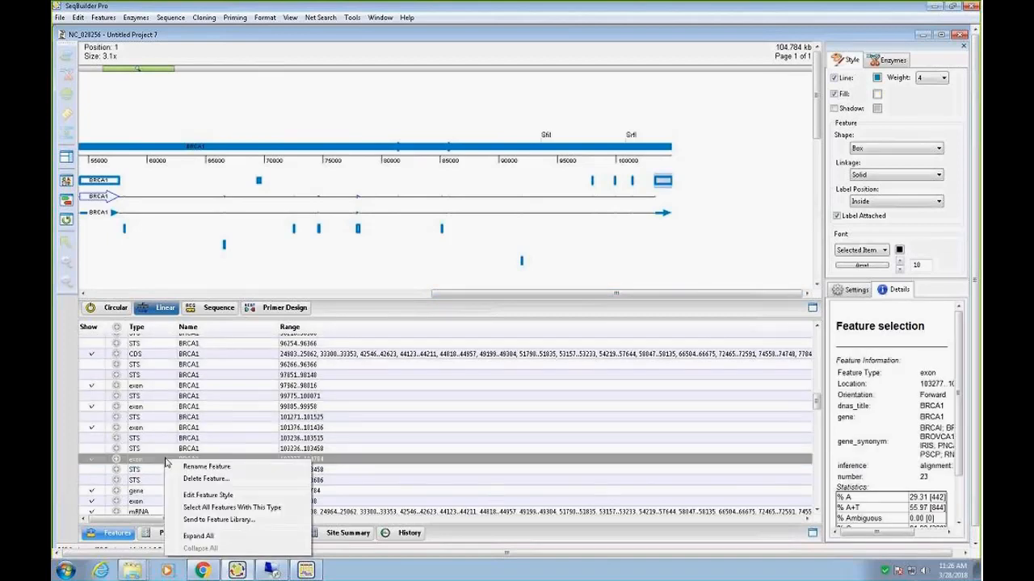
left_click(220, 507)
right_click(160, 403)
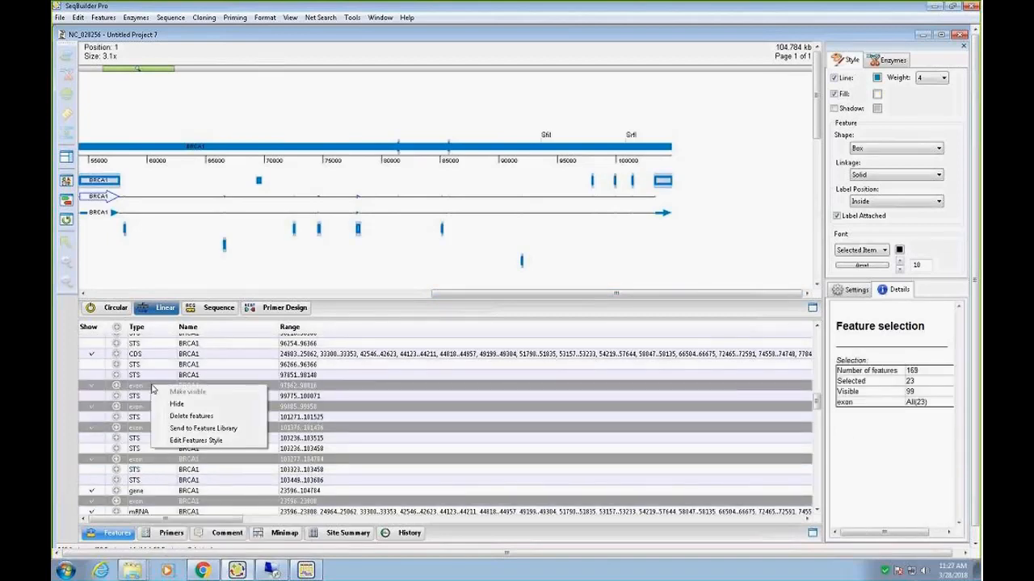
left_click(193, 417)
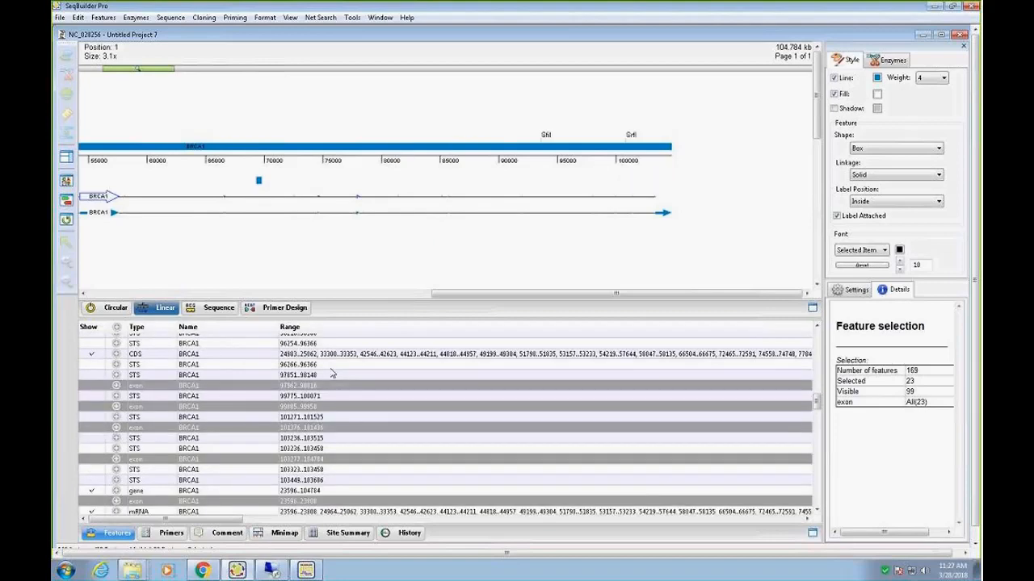
Step: Sort the feature list by type and show the Escherichia coli, Homo sapiens and NC_028256 source features on the linear map
left_click_drag(452, 294, 189, 294)
left_click_drag(168, 71, 244, 70)
mouse_move(274, 294)
left_mouse_down()
mouse_move(135, 296)
mouse_move(735, 289)
mouse_move(289, 294)
left_mouse_up()
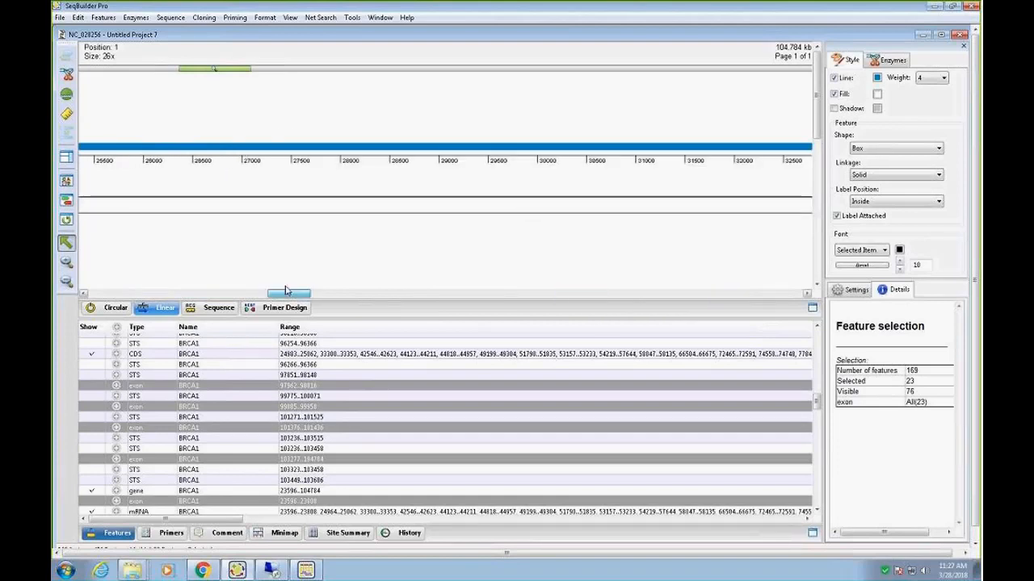
left_click_drag(239, 73, 123, 71)
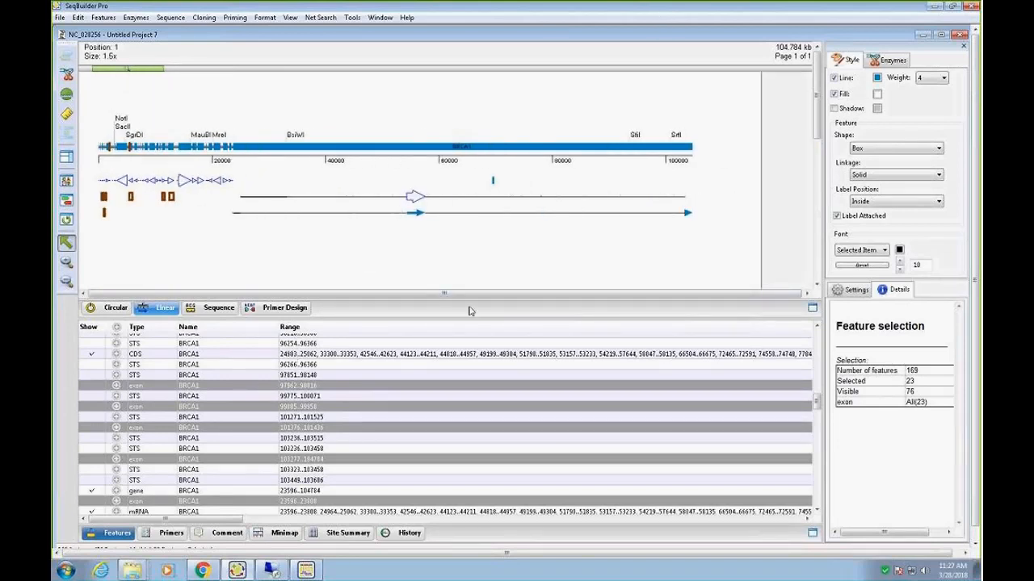
left_click(152, 329)
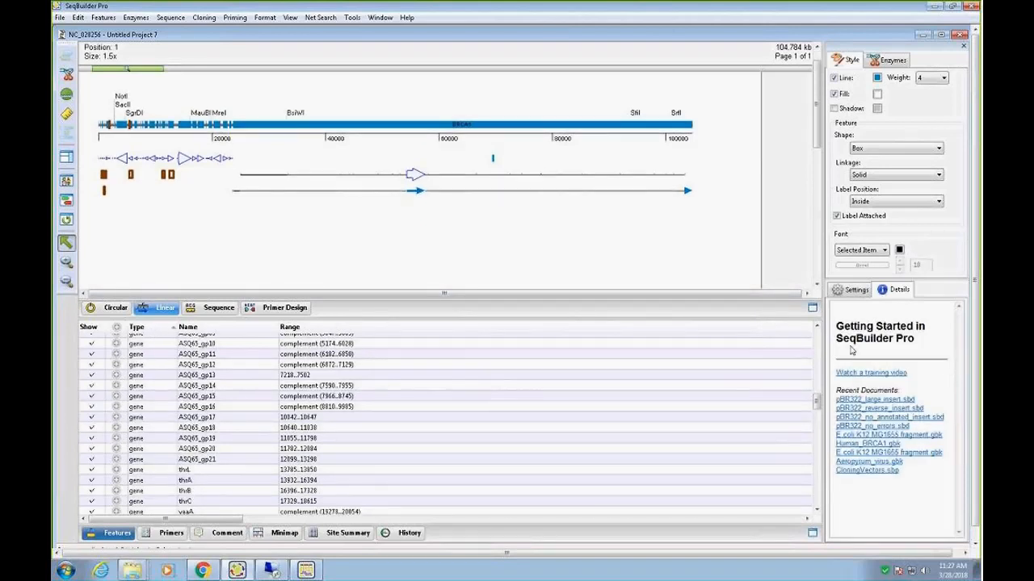
left_click_drag(817, 406, 817, 436)
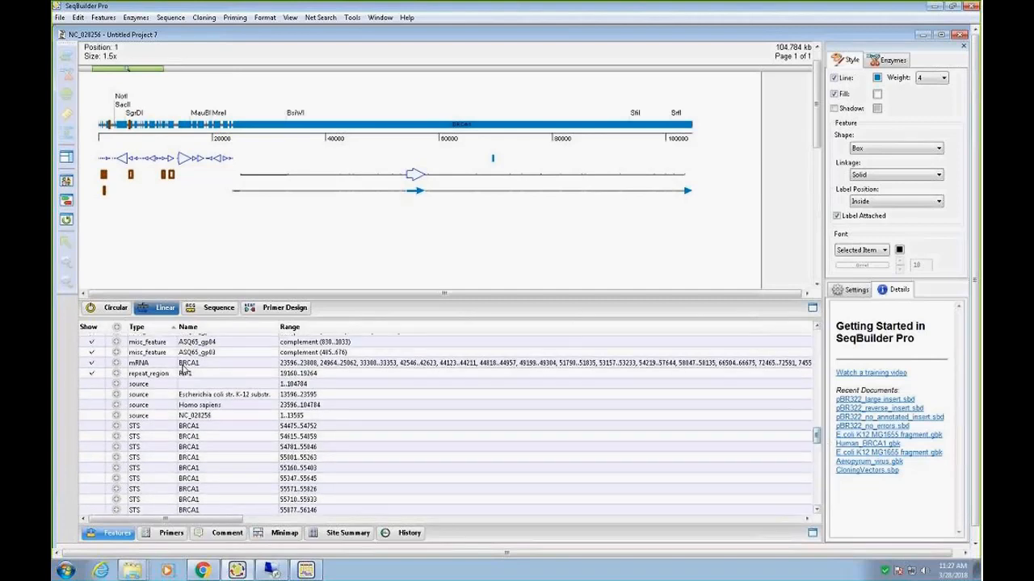
left_click(95, 394)
left_click(96, 405)
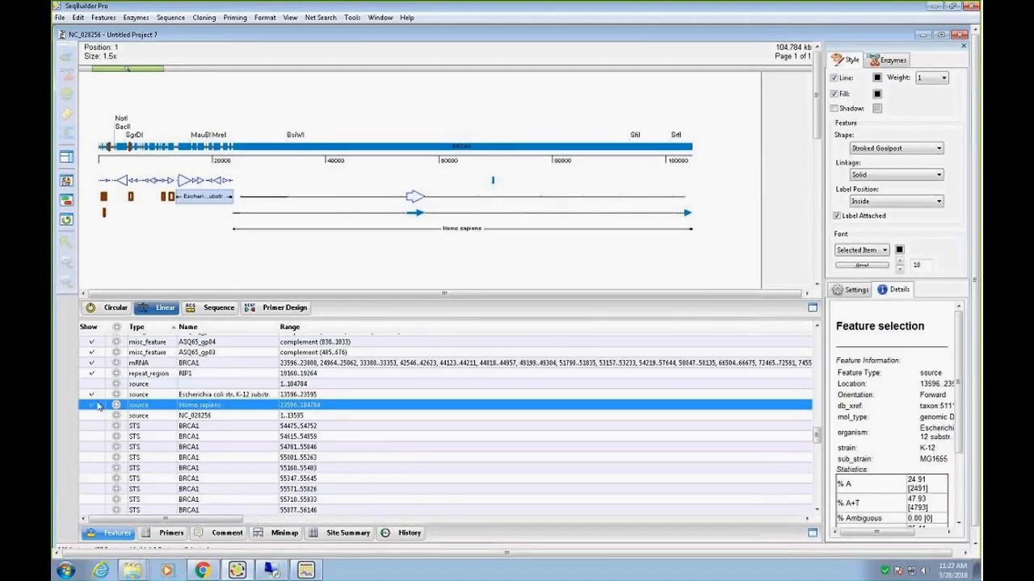
left_click(95, 415)
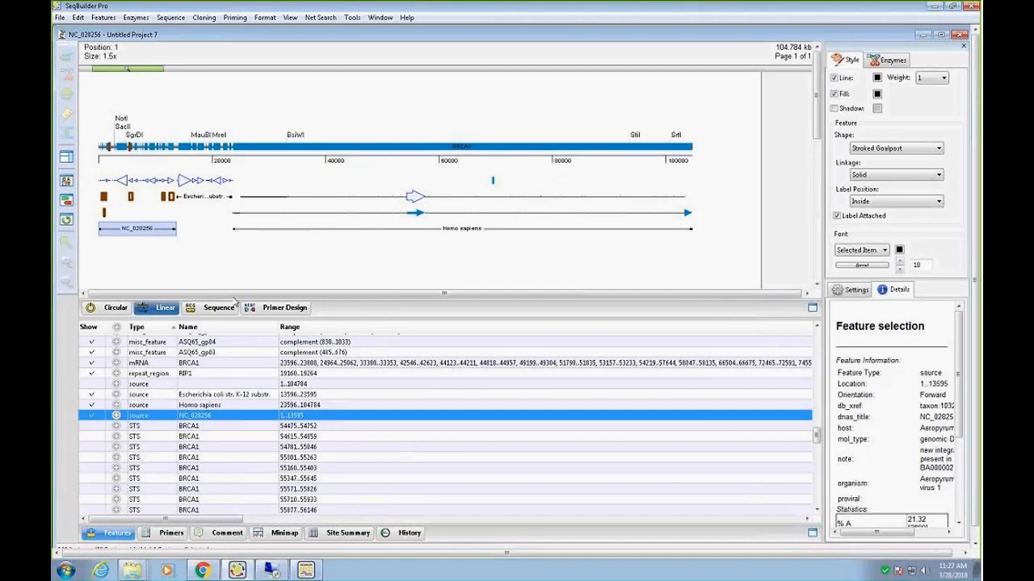
Step: Move the Escherichia coli source feature on the map into the same row as the NC_028256 and Homo sapiens source features
left_click(274, 236)
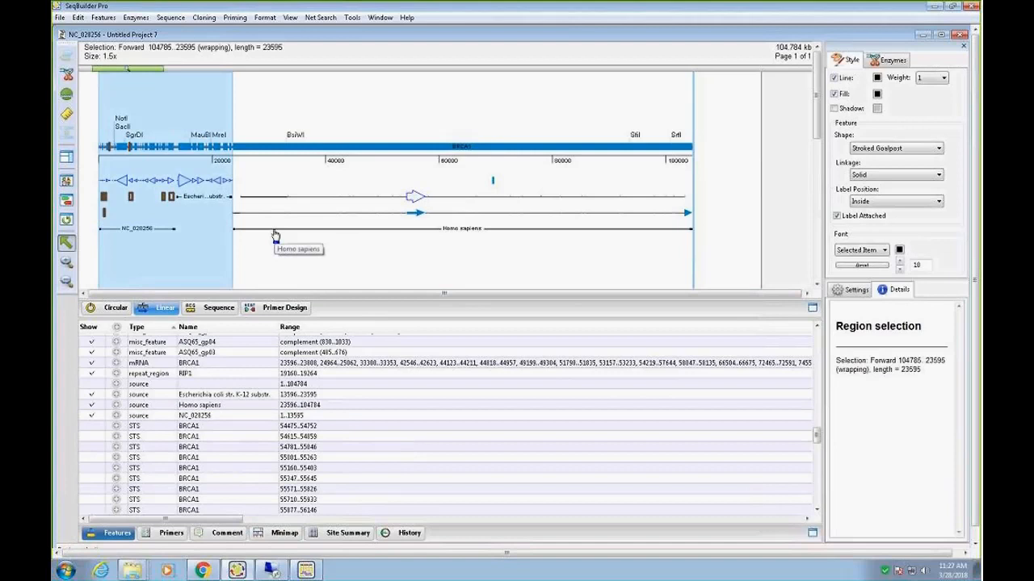
left_click(275, 235)
left_click(273, 235)
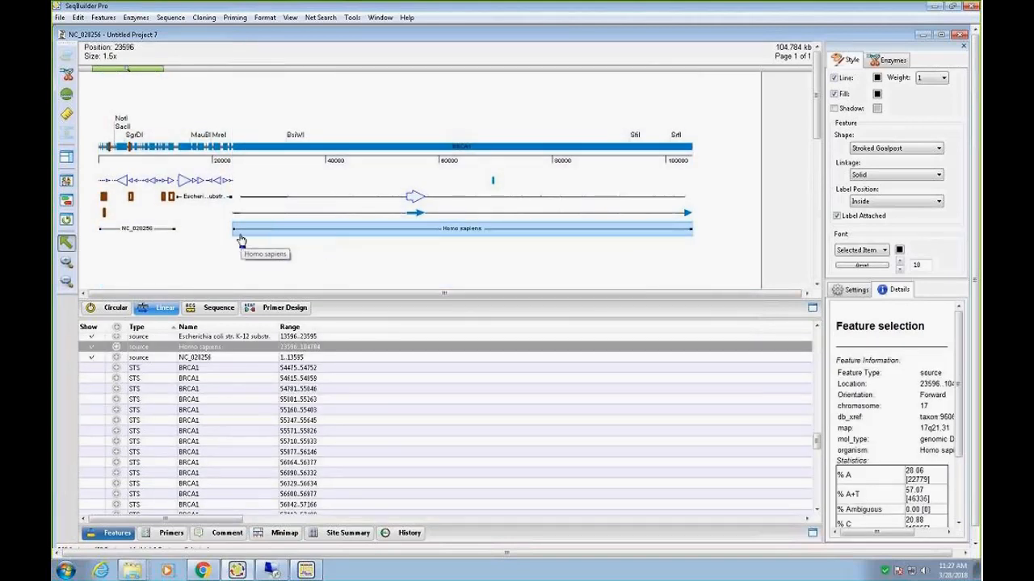
left_click(167, 232)
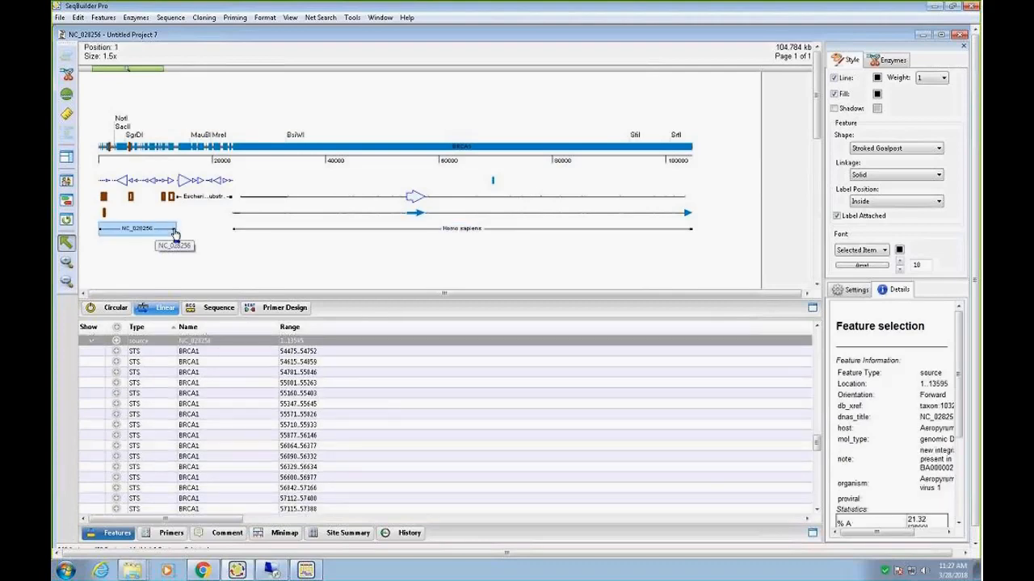
left_click(247, 233)
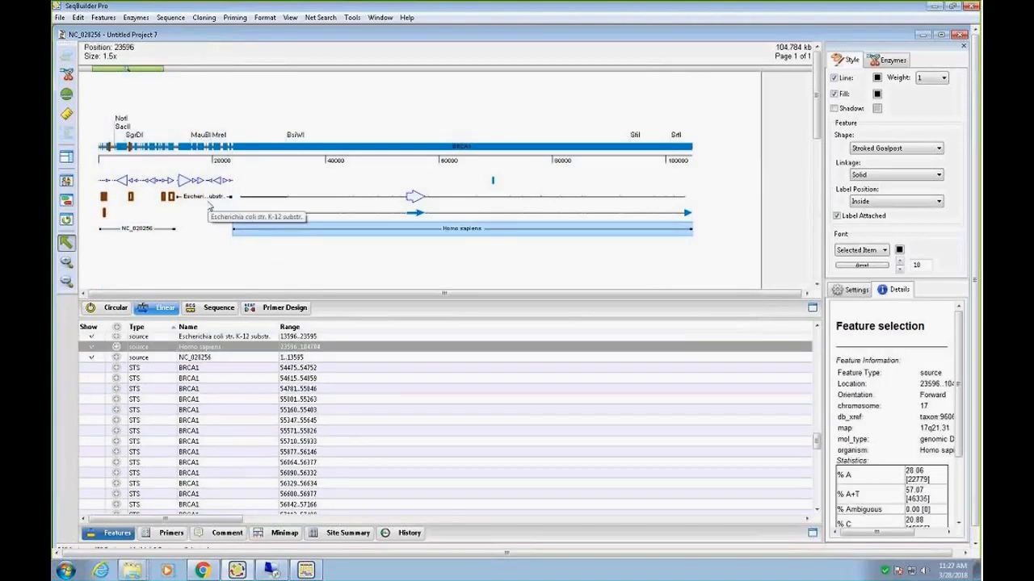
left_click(204, 197)
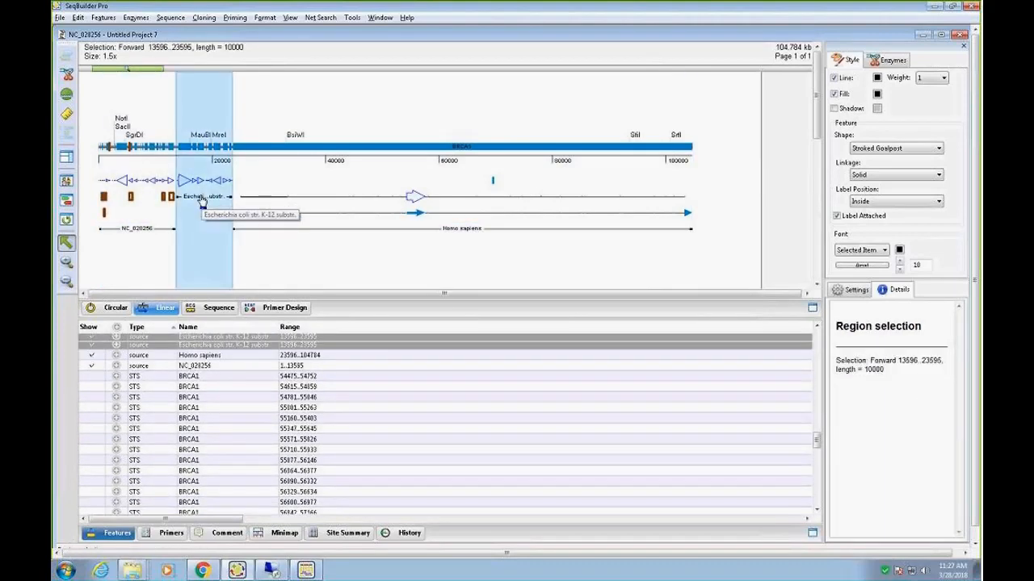
left_click(164, 228)
left_click_drag(201, 200, 198, 231)
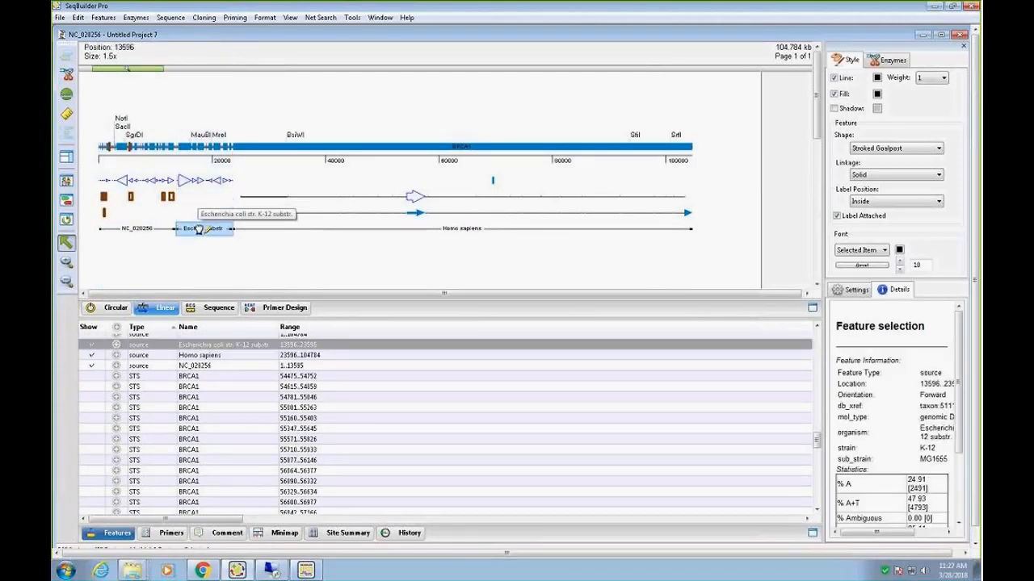
left_click(492, 266)
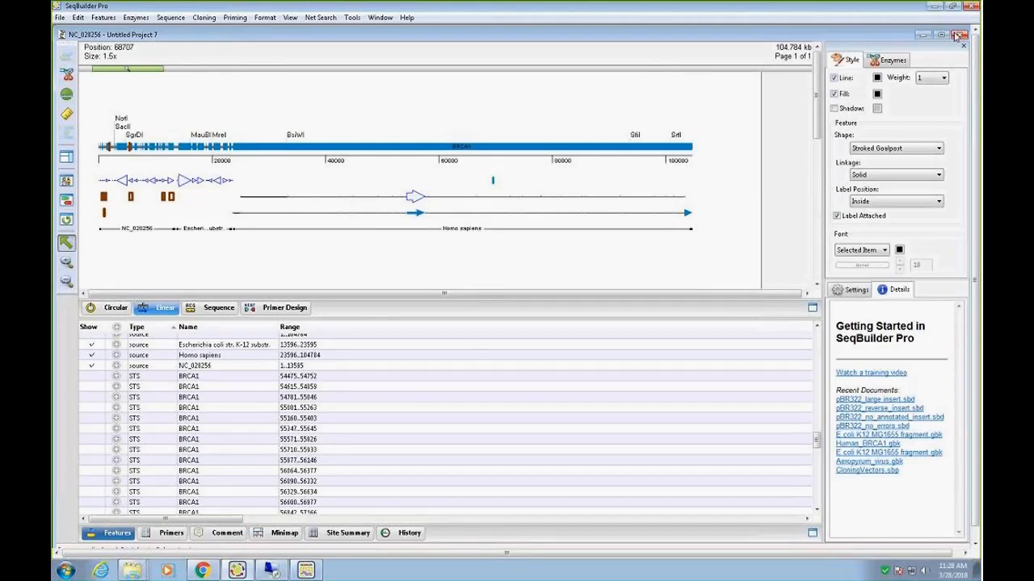
Step: Minimize the map window, close the concatenation options, and open Extract Features as Sequences for the demo concatenate result
left_click(922, 36)
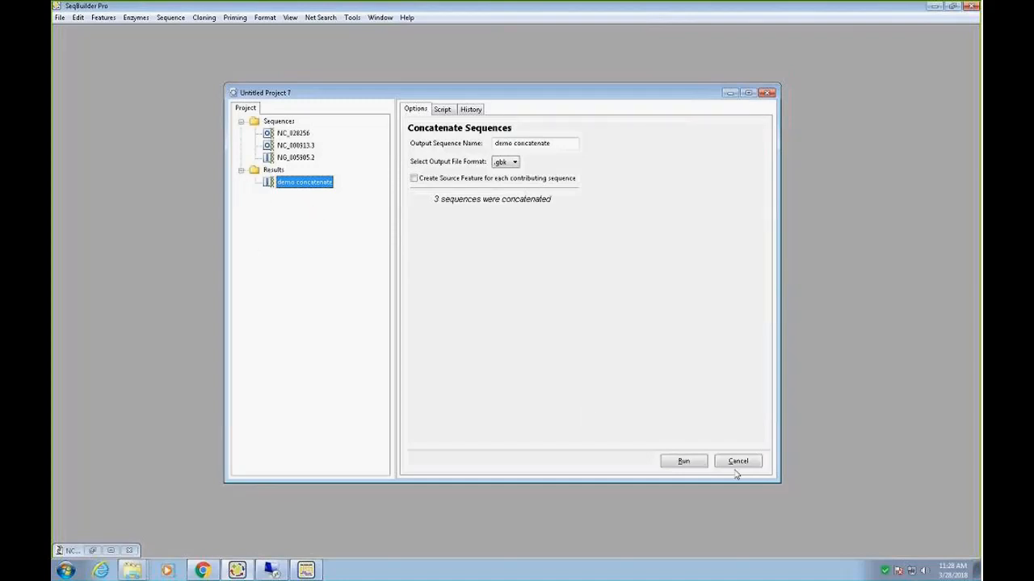
left_click(741, 465)
left_click(305, 184)
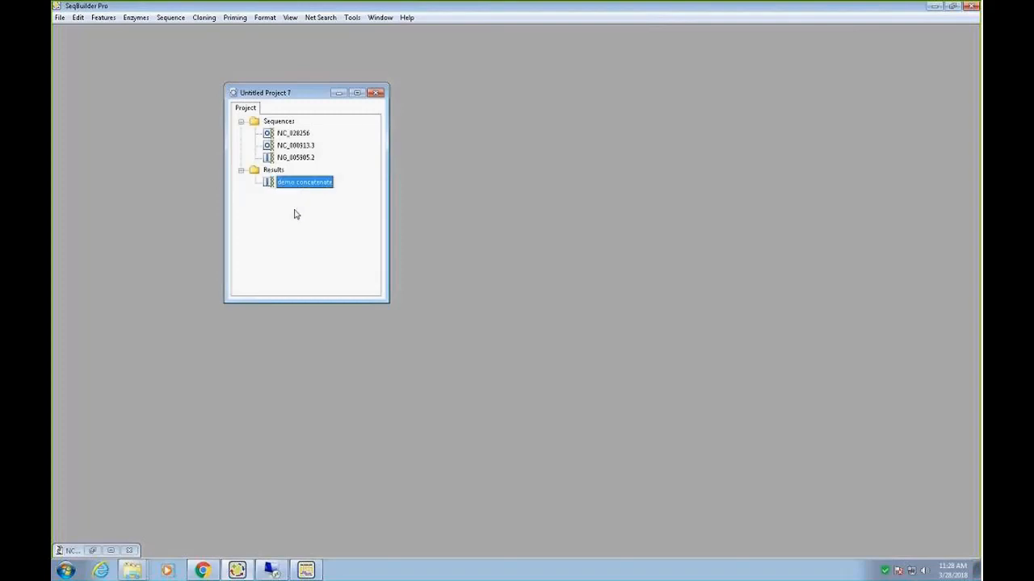
left_click(353, 18)
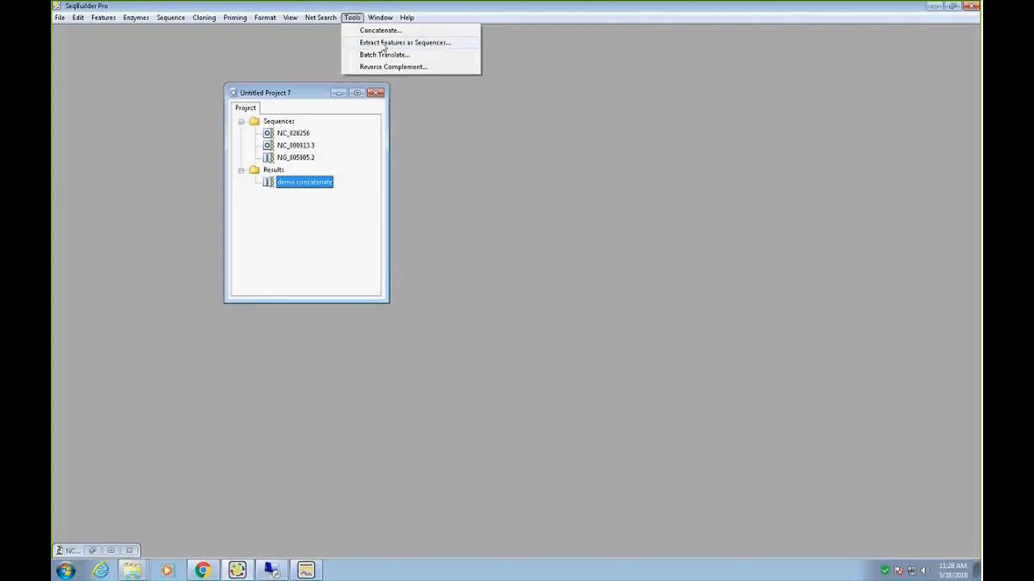
left_click(384, 45)
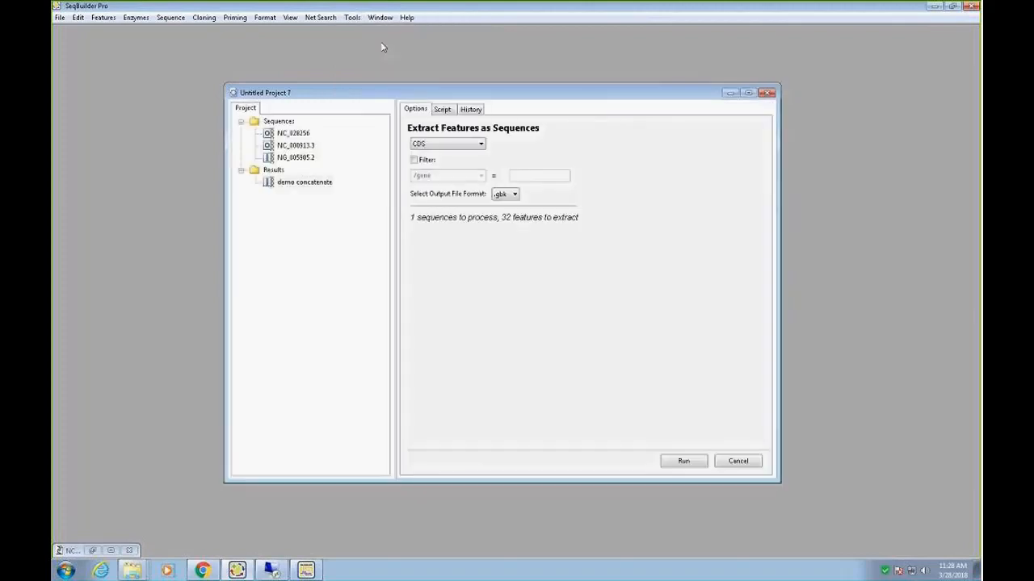
left_click(300, 183)
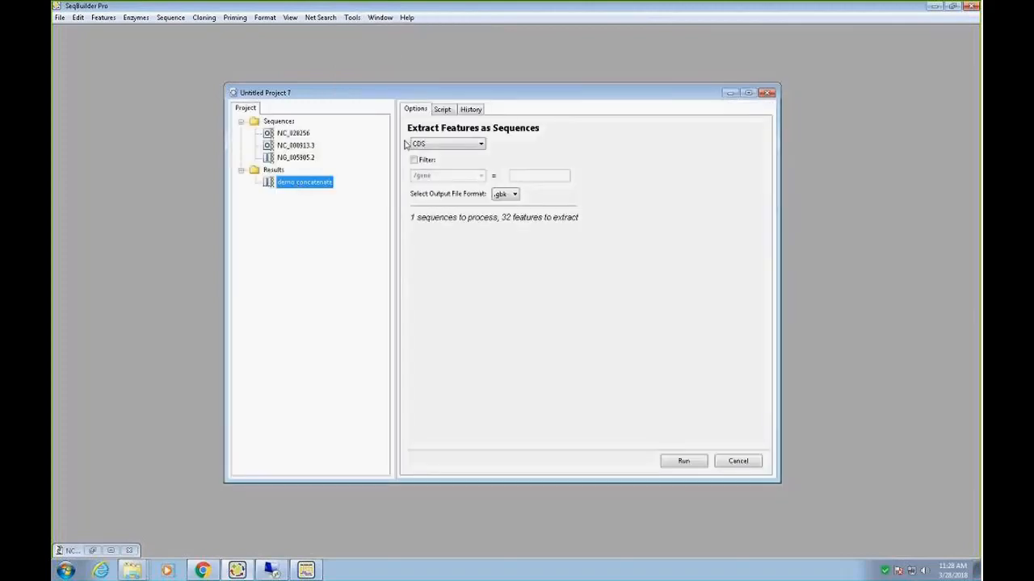
Step: Try STS and mRNA as the feature type to extract, and set the type back to CDS
left_click(482, 145)
left_click(484, 147)
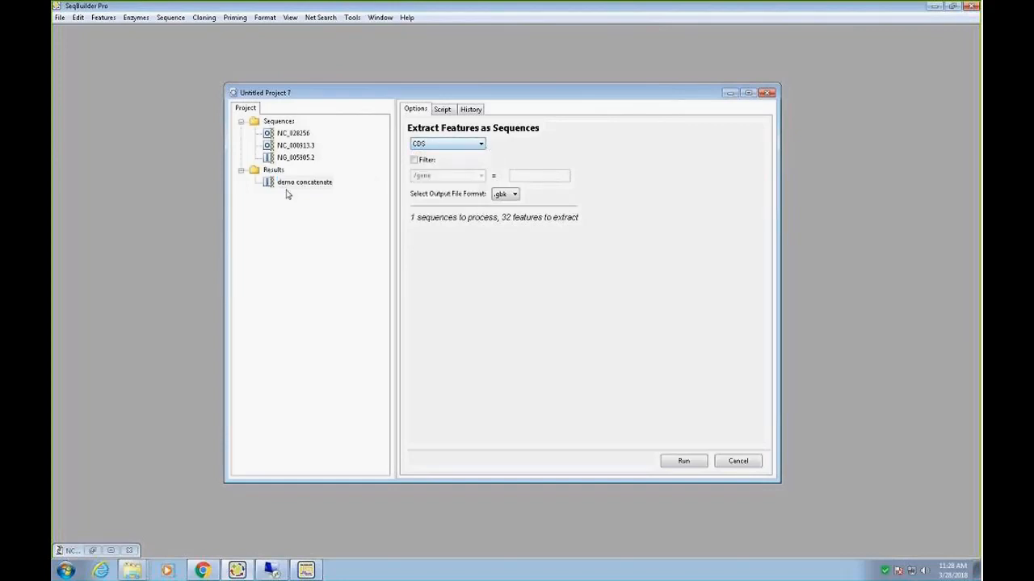
left_click(481, 146)
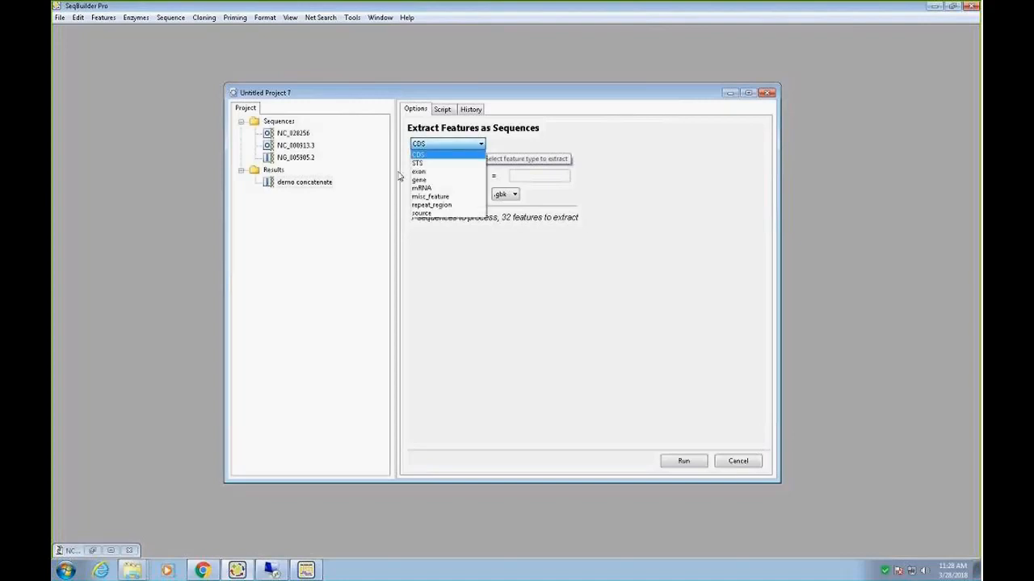
key("Down")
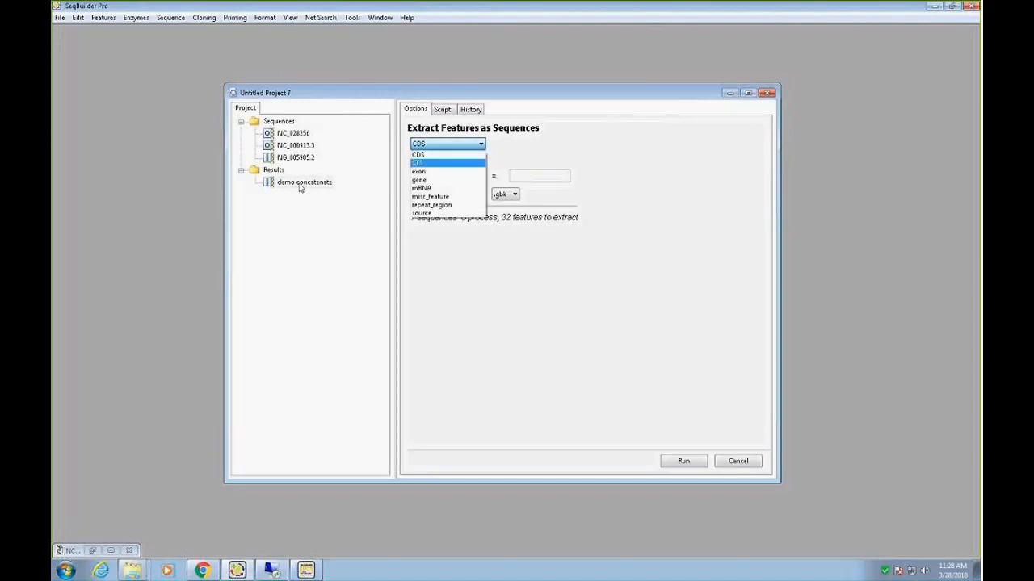
left_click(422, 163)
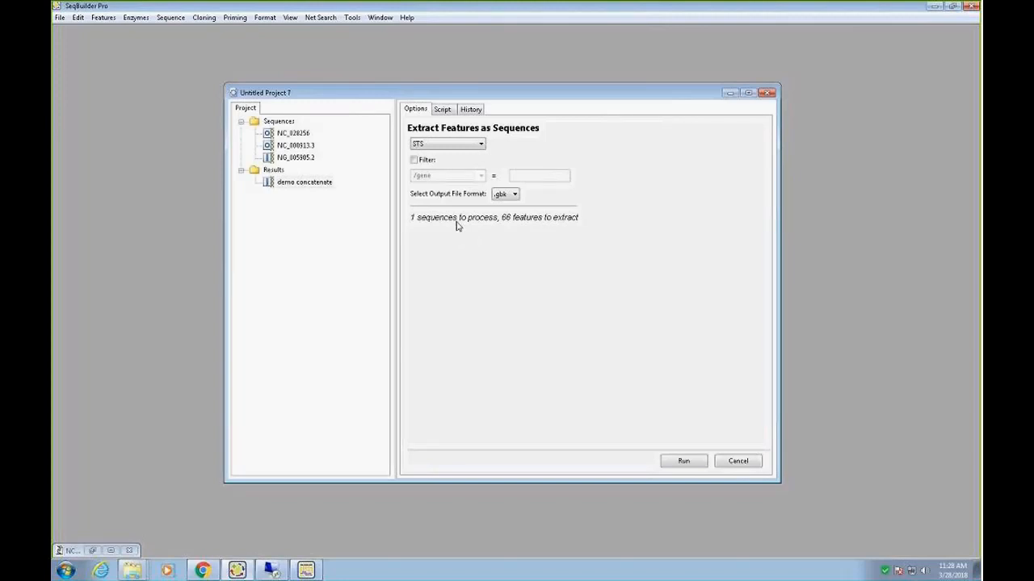
left_click(482, 143)
left_click(436, 190)
left_click(481, 147)
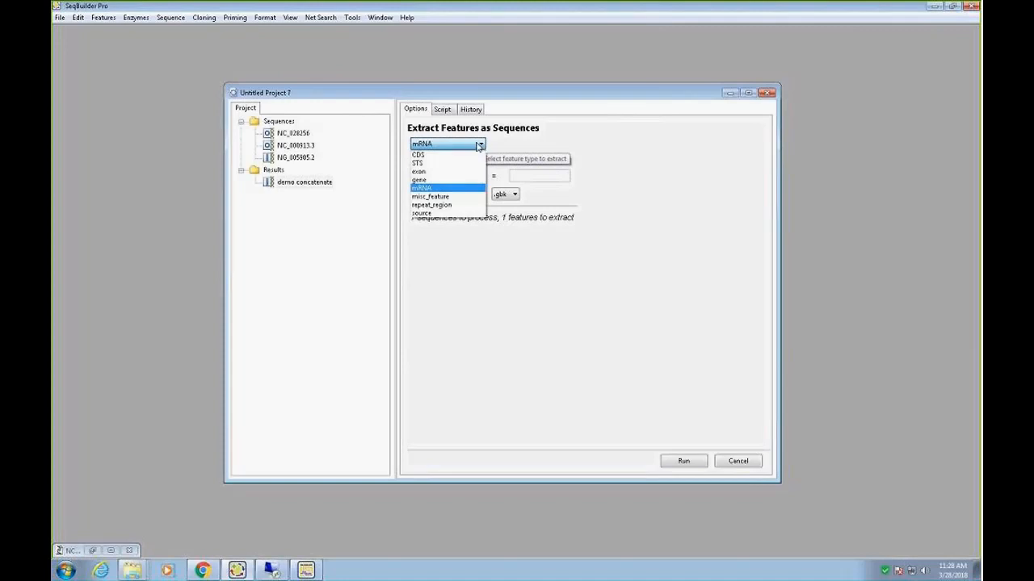
left_click(428, 155)
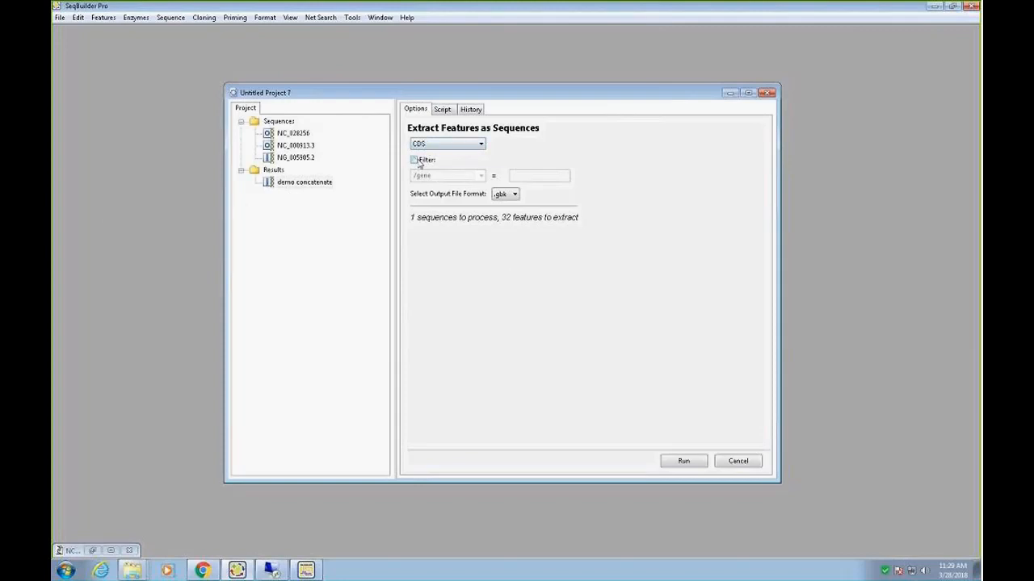
Step: Enable the extraction filter to view its available qualifiers, and turn the filter off again
left_click(415, 162)
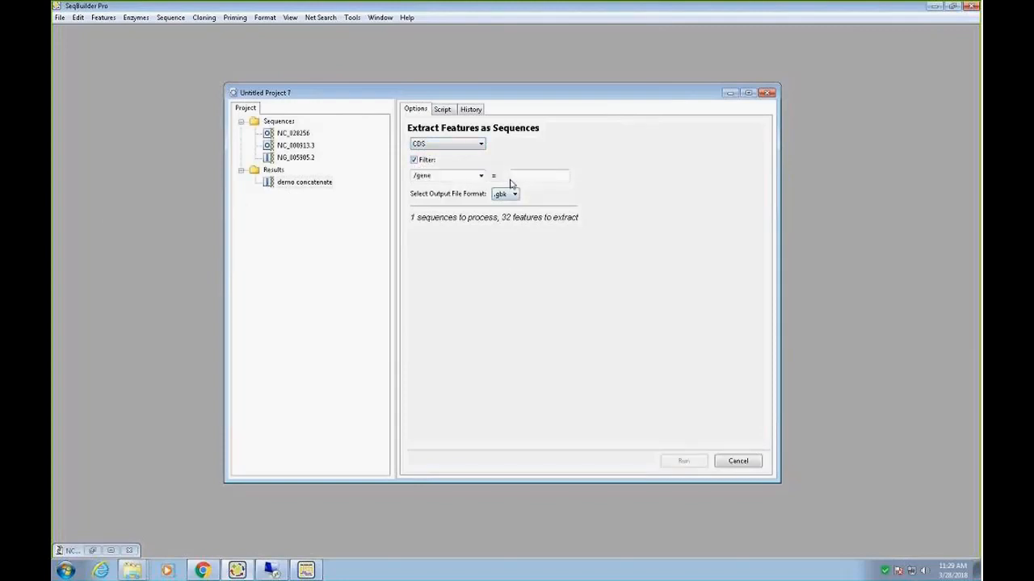
left_click(482, 177)
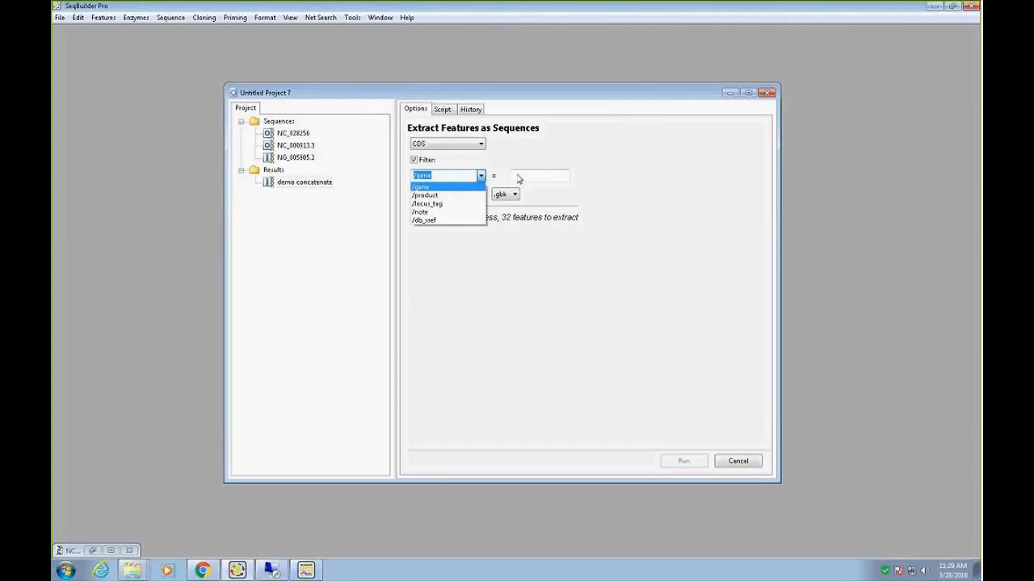
left_click(414, 161)
left_click(415, 161)
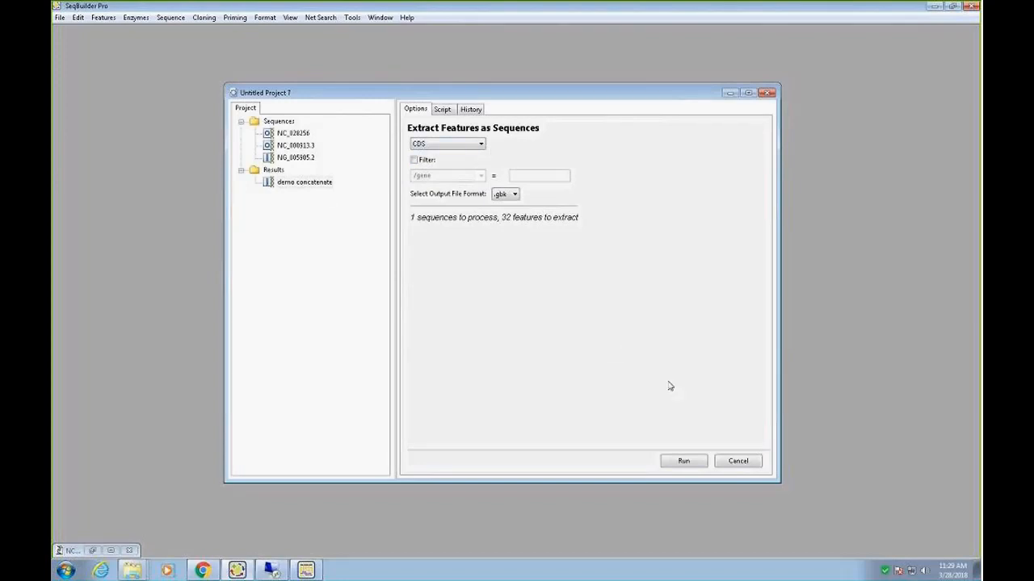
Step: Extract the CDS features of demo concatenate as .gbk sequences and close the extraction options
left_click(684, 462)
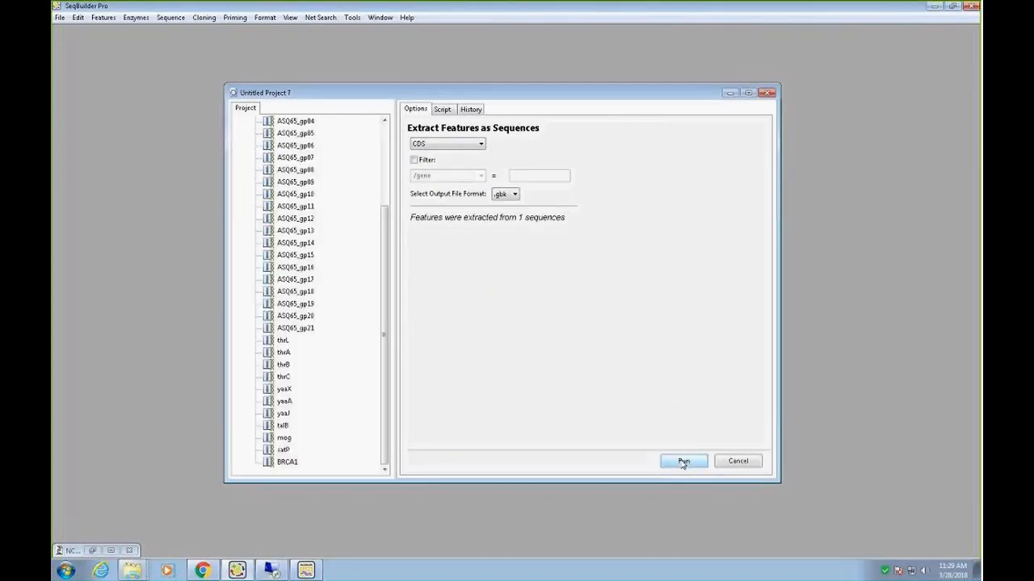
left_click_drag(388, 263, 389, 289)
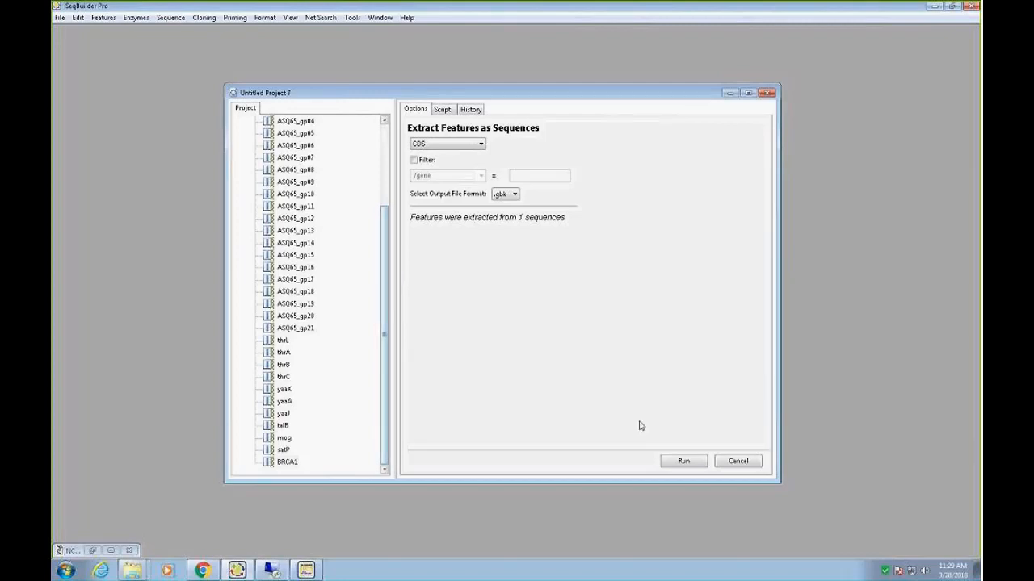
left_click(750, 463)
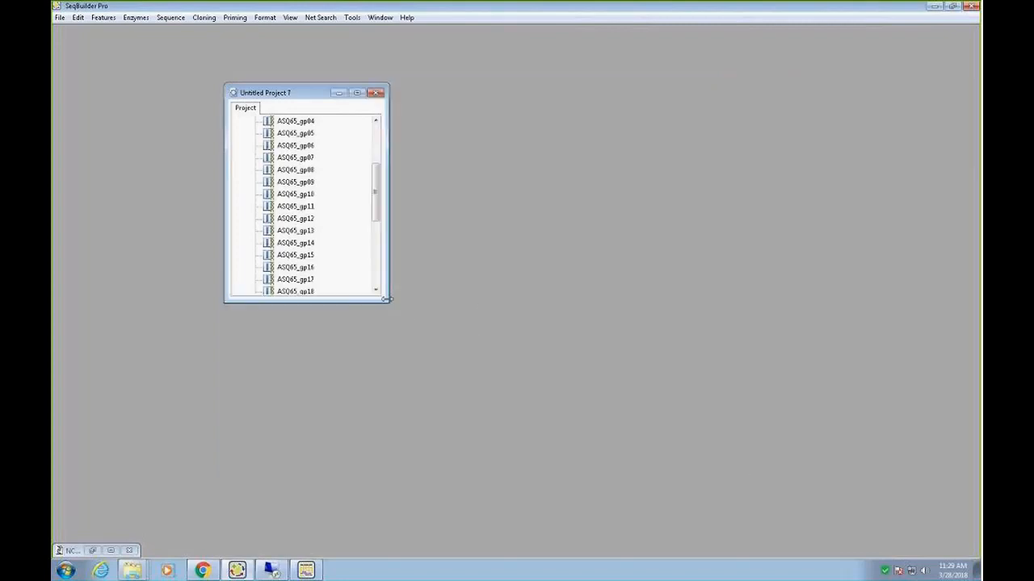
Step: Select all extracted sequences from ASQ65_gp01 through BRCA1 in the project results and open Batch Translate for them
left_click_drag(388, 303, 498, 426)
left_click_drag(500, 223, 498, 160)
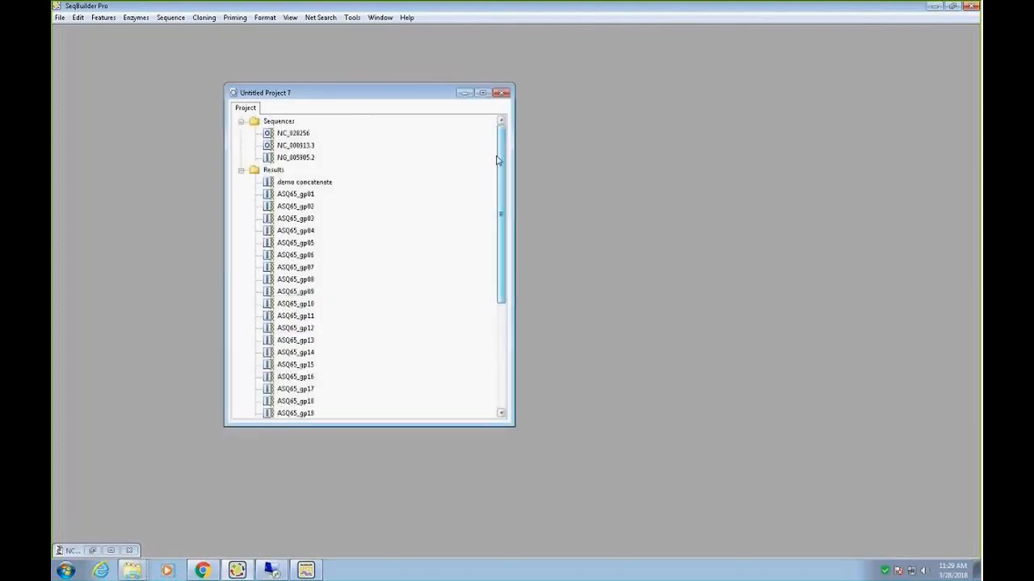
left_click(295, 194)
left_click_drag(502, 180, 491, 321)
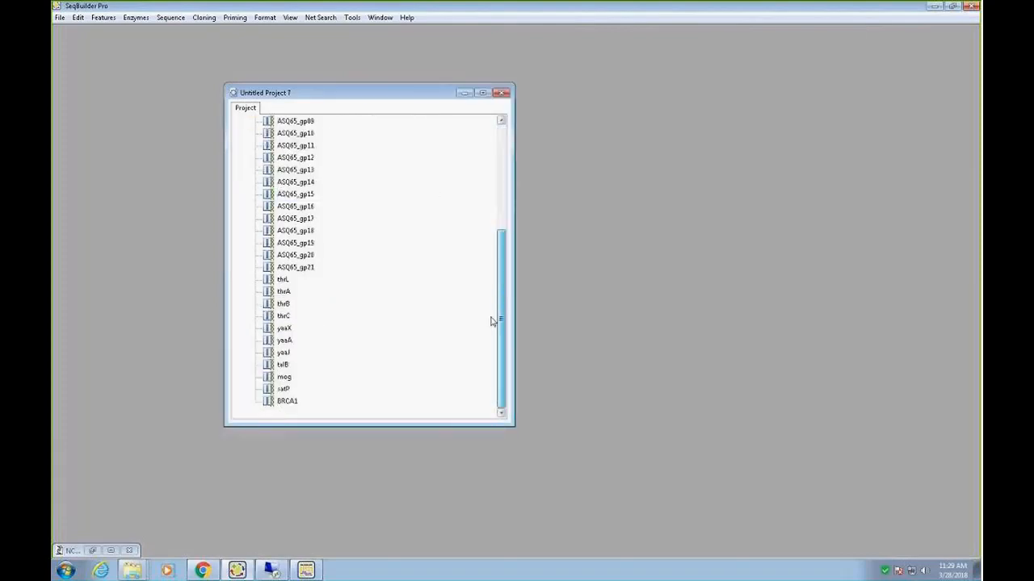
left_click(287, 403, "shift")
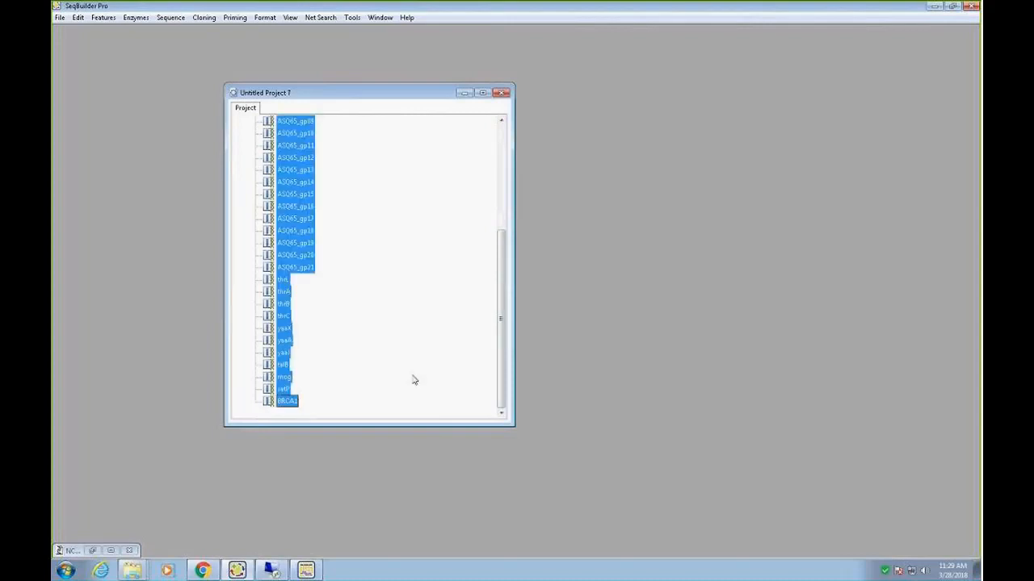
left_click(353, 17)
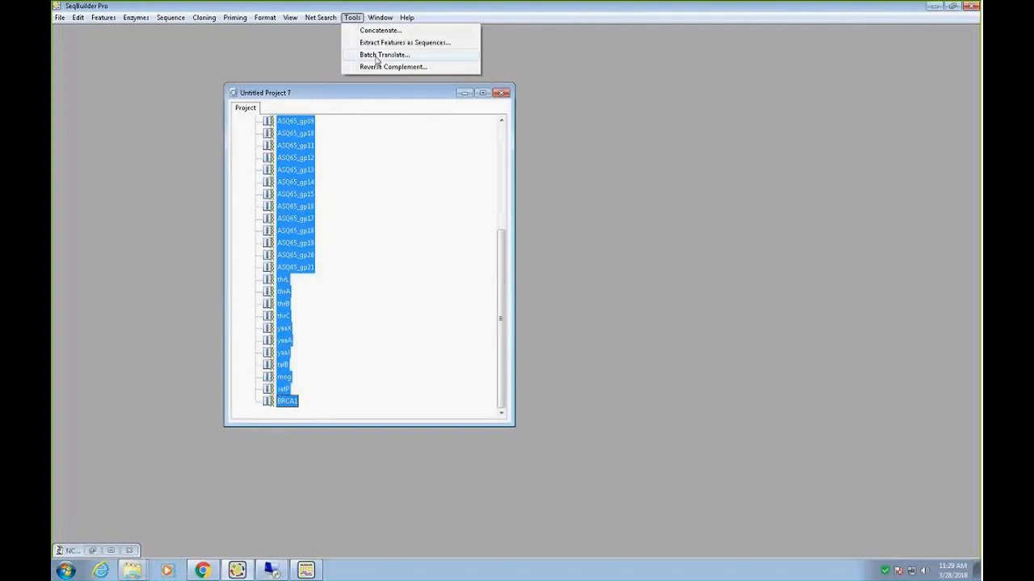
left_click(372, 55)
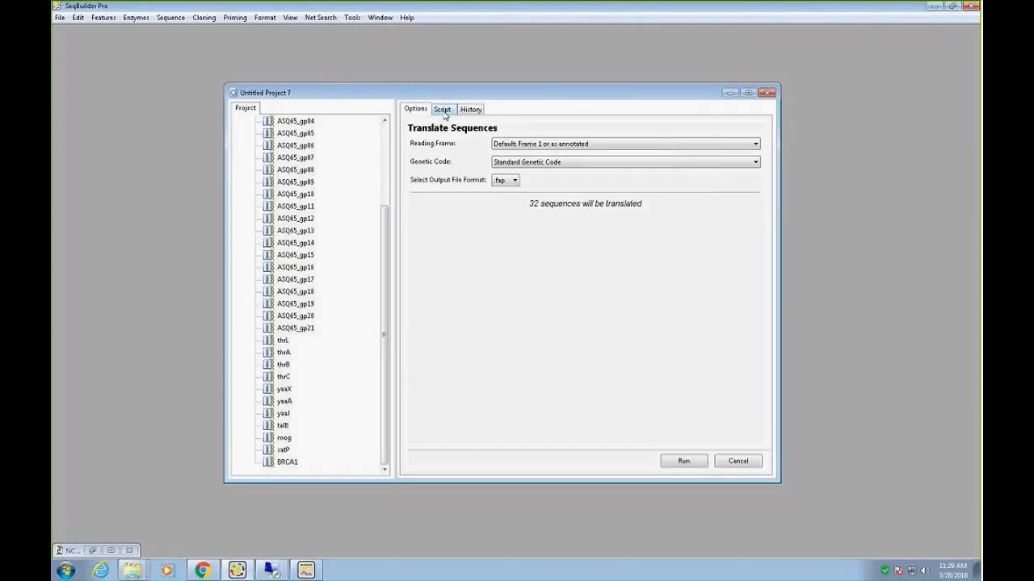
Step: Review the translation script and project history, and run the batch translation to .fap files with the Standard Genetic Code
left_click(443, 114)
mouse_move(763, 164)
left_mouse_down()
mouse_move(764, 193)
mouse_move(761, 163)
left_mouse_up()
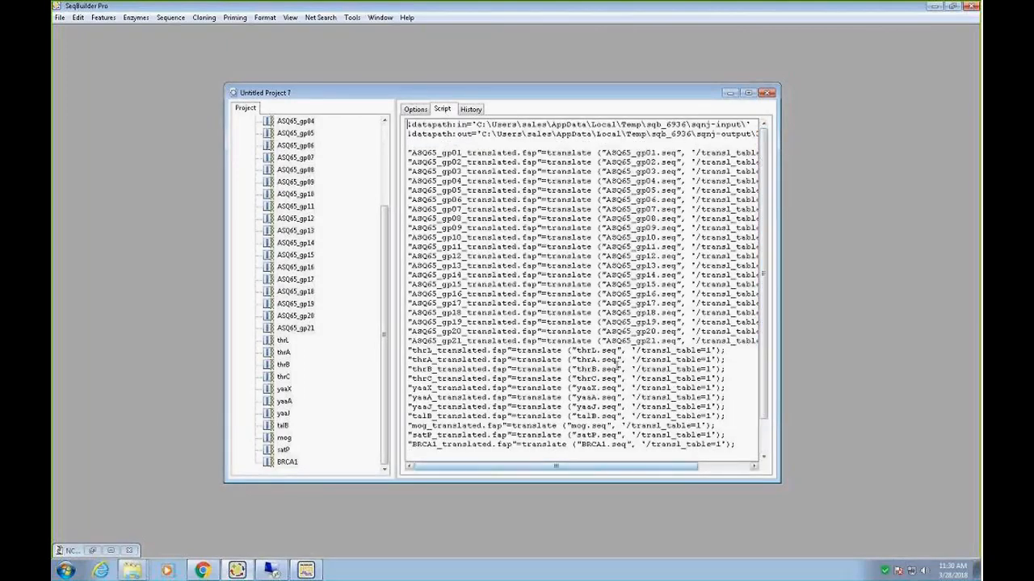
left_click(470, 111)
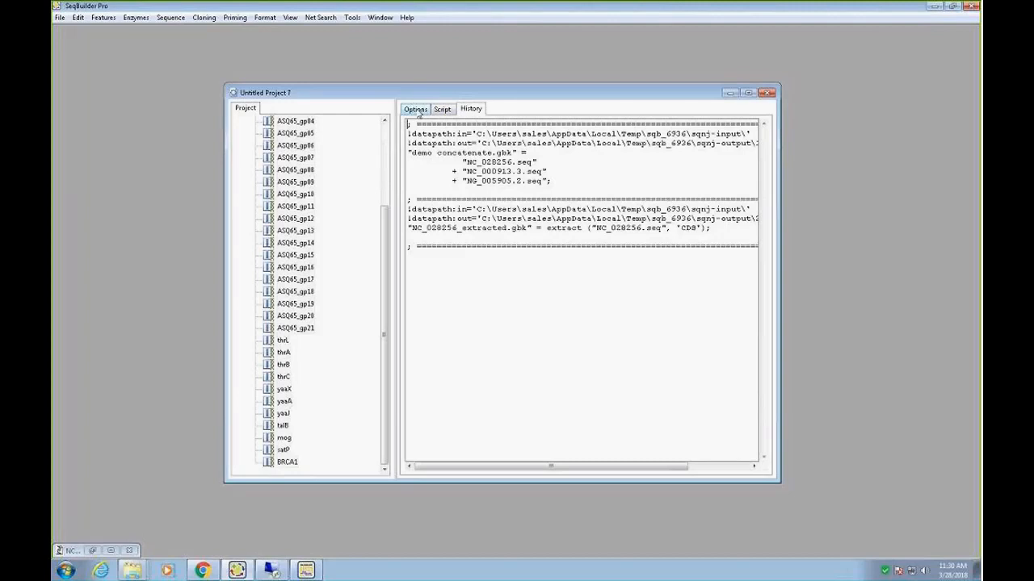
left_click(417, 113)
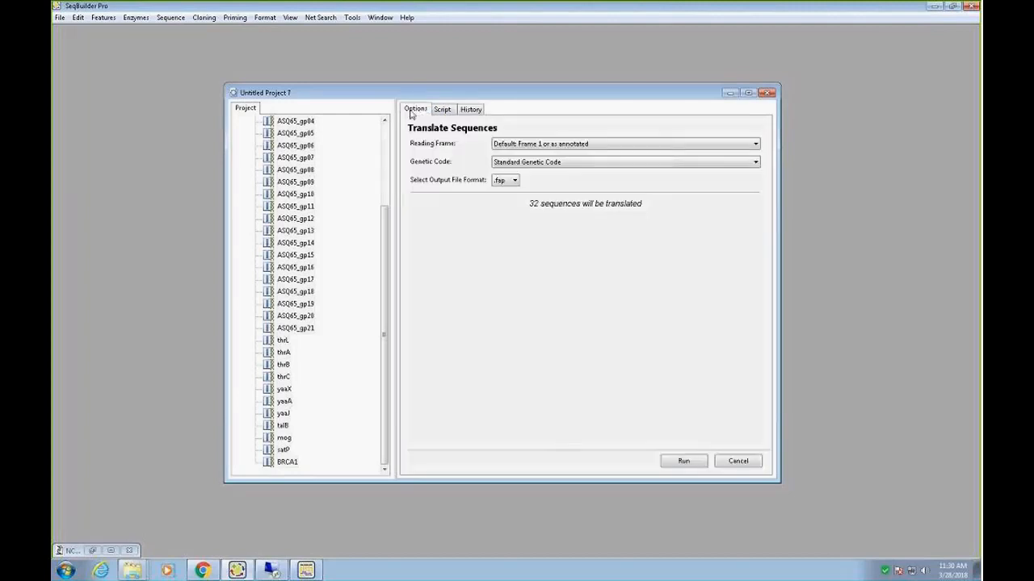
left_click(684, 462)
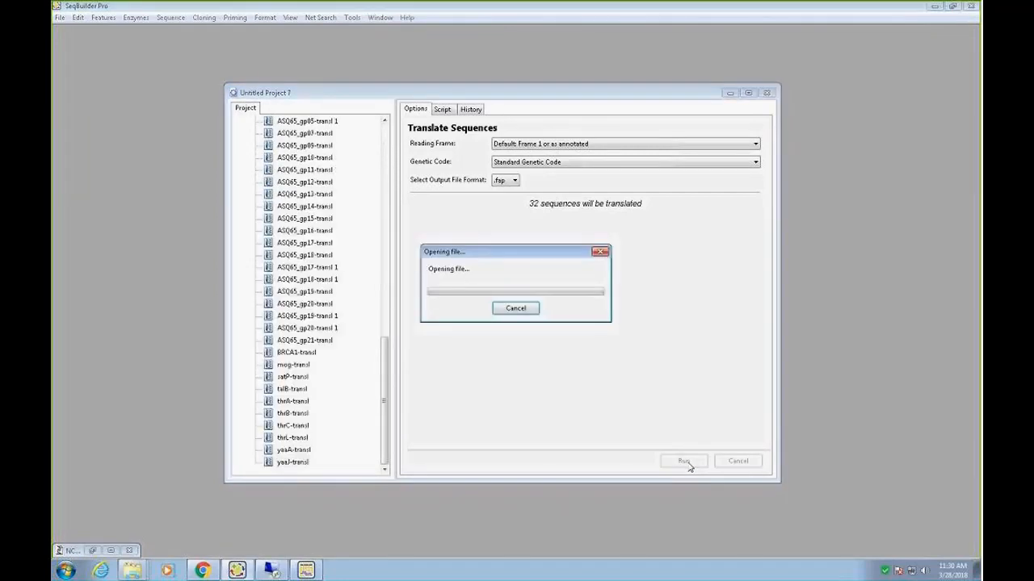
Step: Open the translated sequence ASQ65_gp17-transl 1 and close it, and view thrC-transl before minimizing its window
double_click(319, 257)
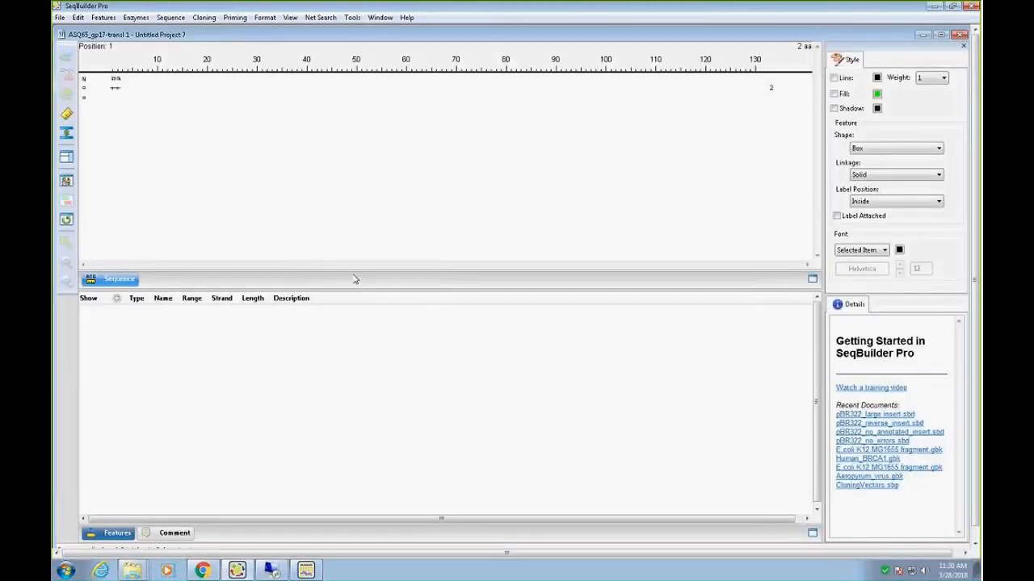
left_click(961, 37)
double_click(299, 413)
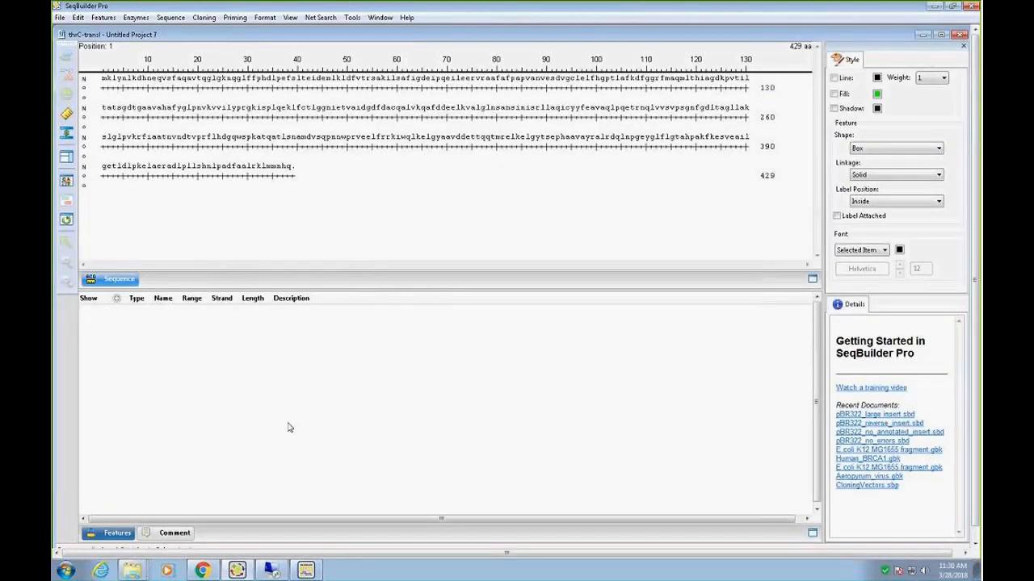
left_click(926, 36)
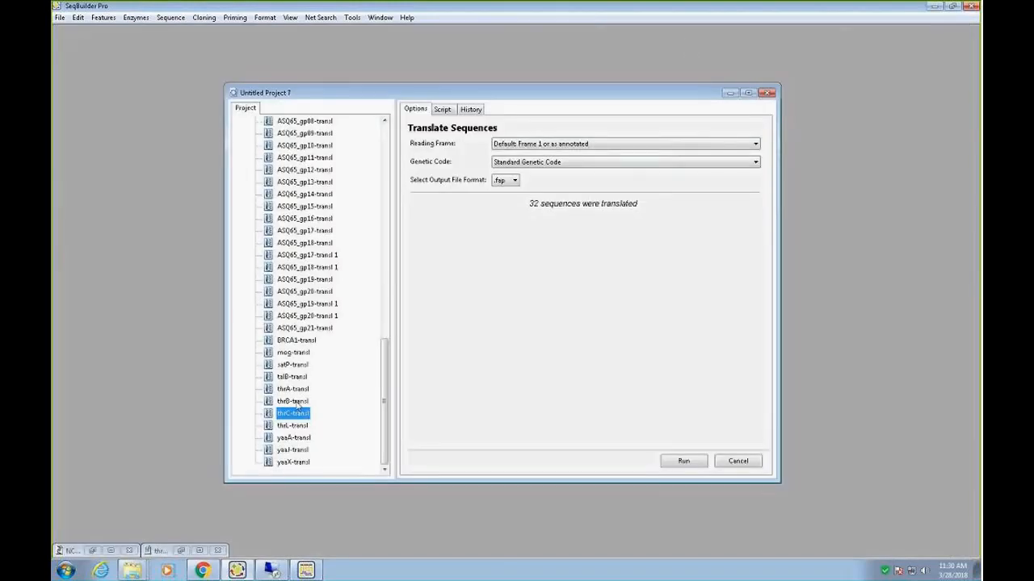
Step: Collapse the Results folder of the project and expand it again
left_click_drag(386, 344, 371, 119)
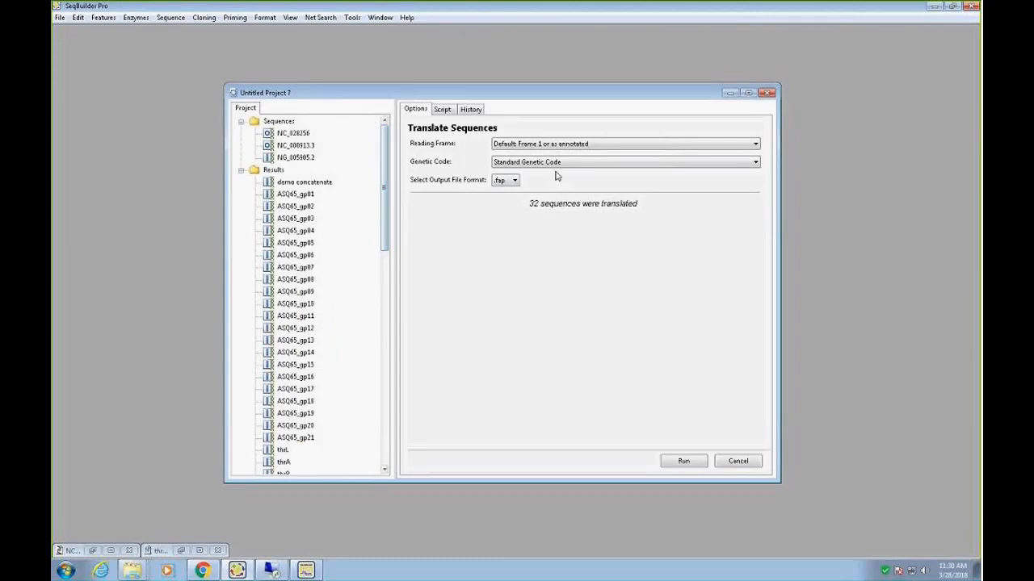
left_click(241, 170)
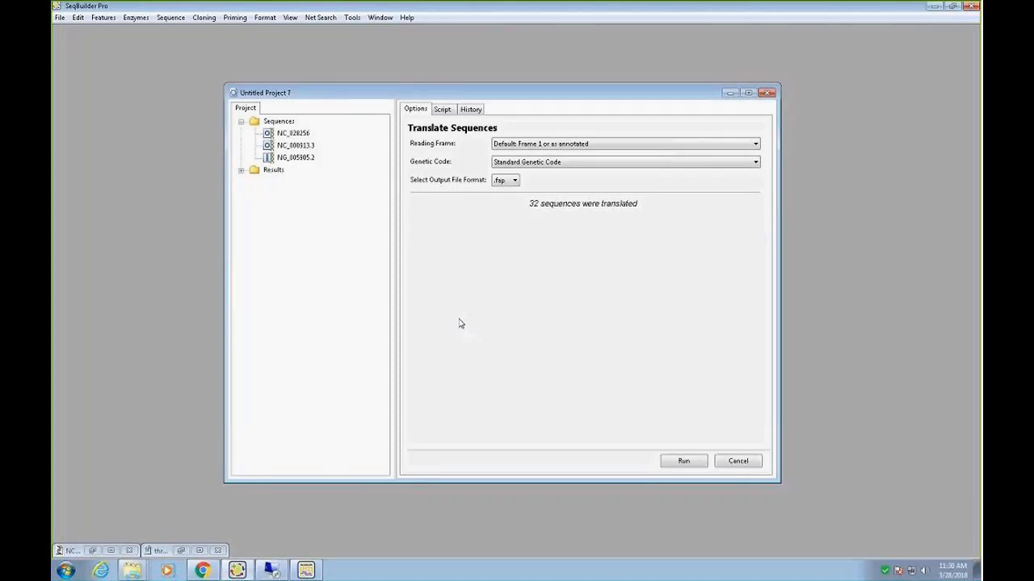
left_click(241, 170)
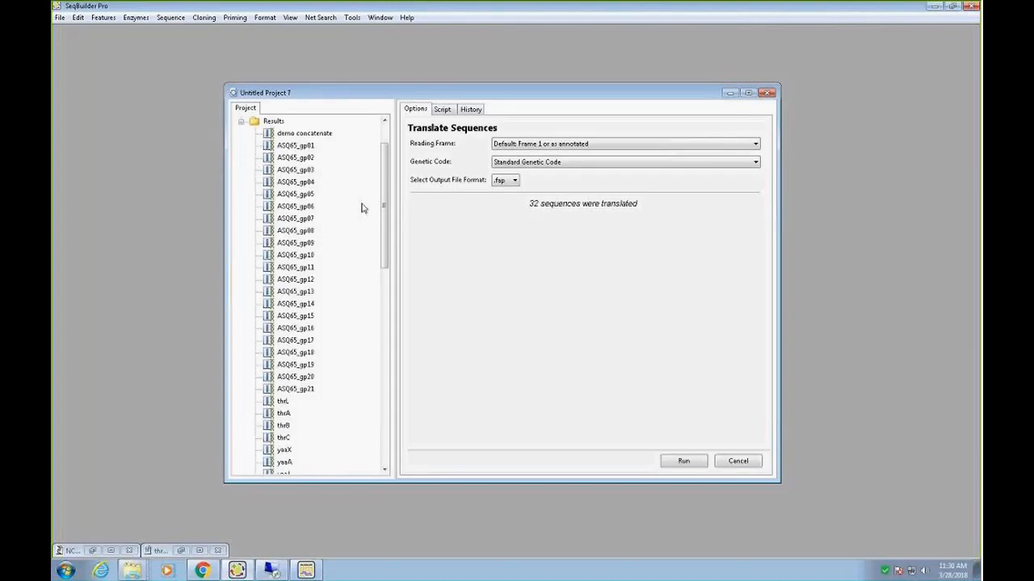
Step: Close the translation options and reverse complement the extracted sequences thrL through satP as .gbk files
left_click_drag(383, 202, 387, 254)
left_click(285, 256)
left_click(283, 365, "shift")
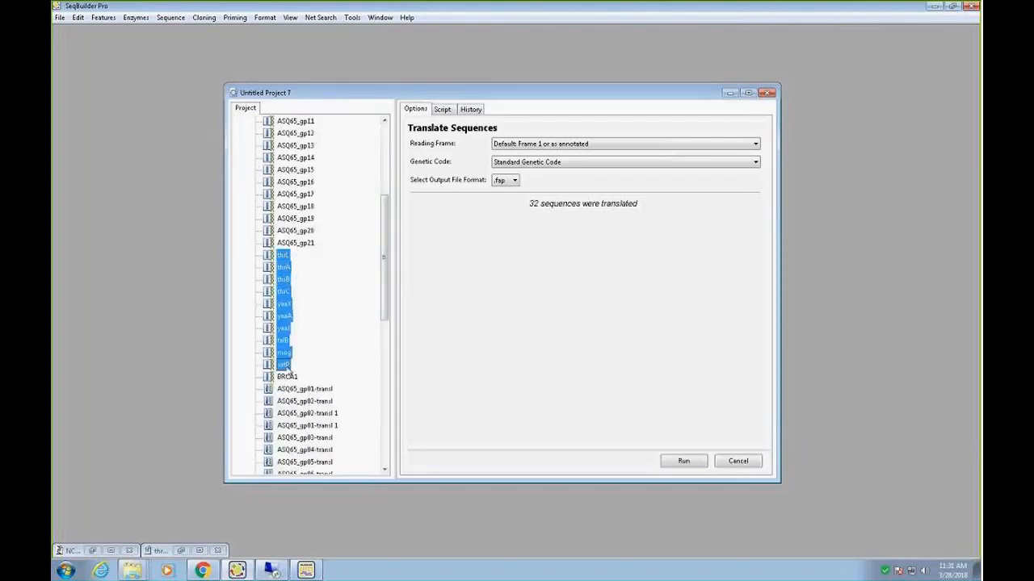
left_click(738, 462)
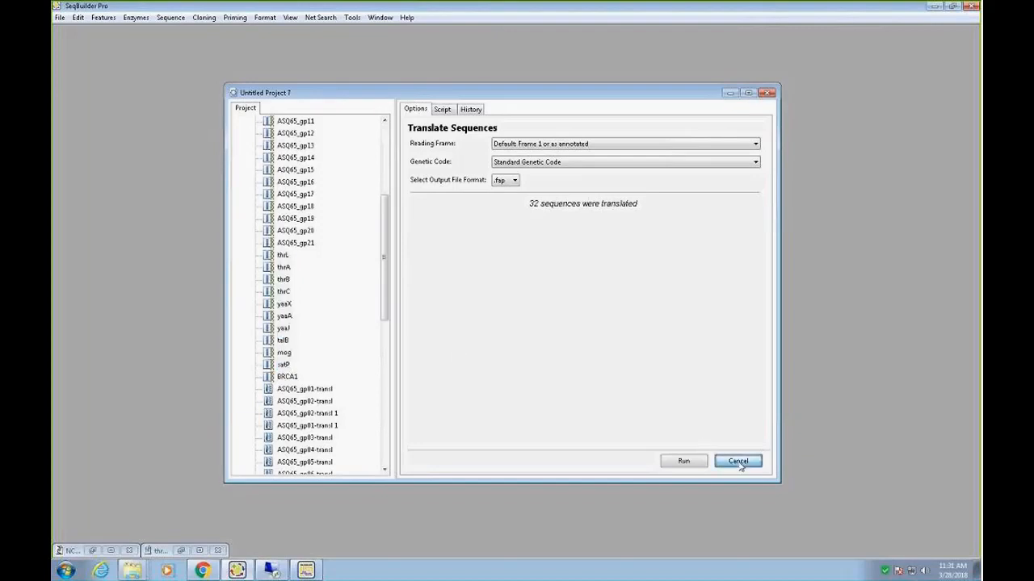
left_click(283, 256)
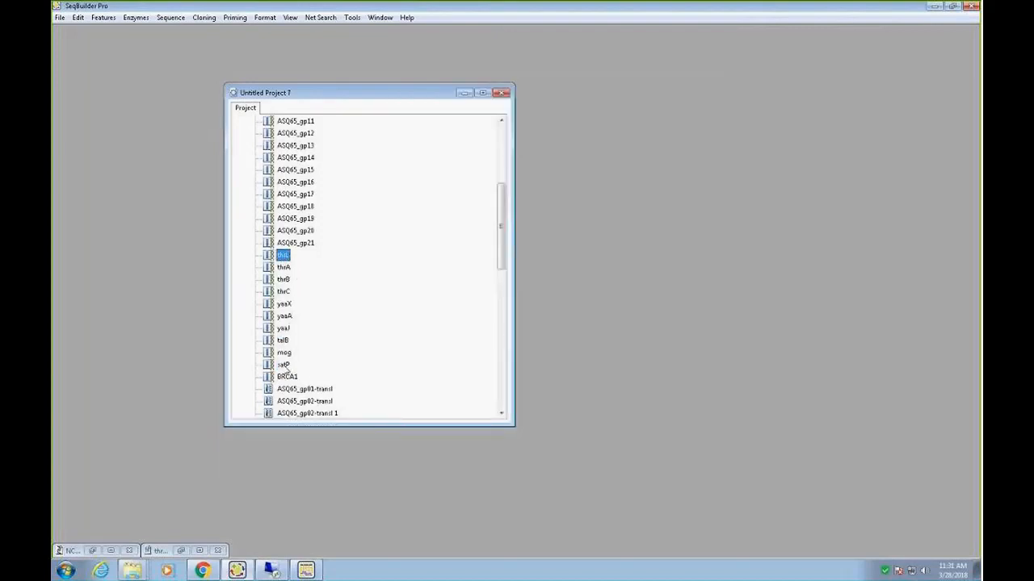
left_click(284, 365, "shift")
left_click(353, 17)
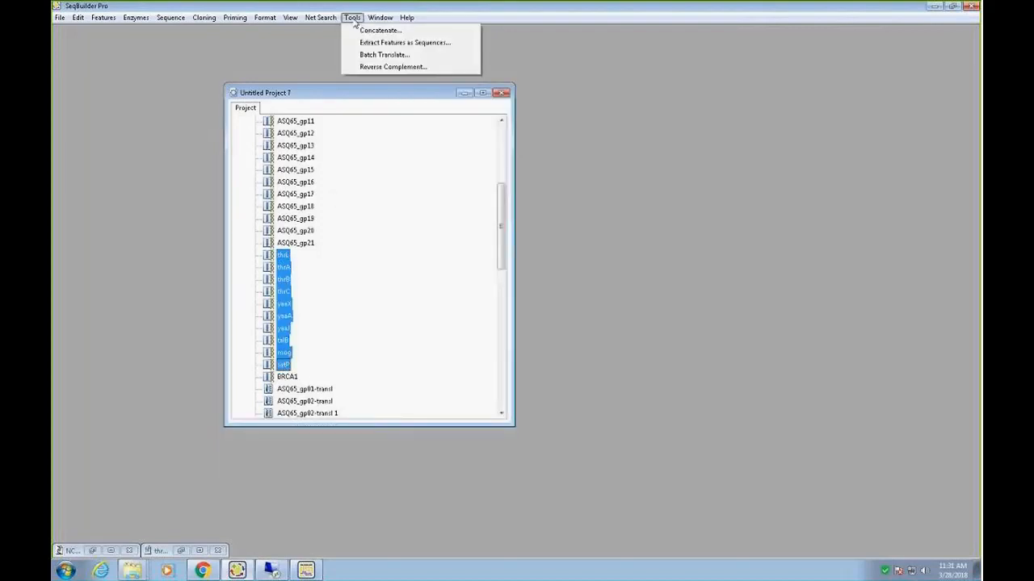
left_click(392, 67)
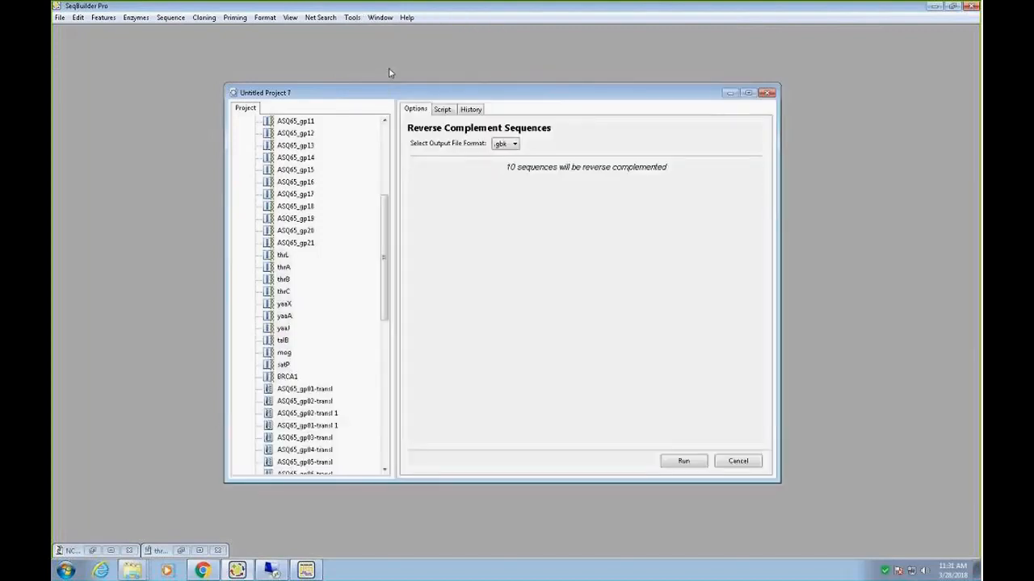
left_click(683, 461)
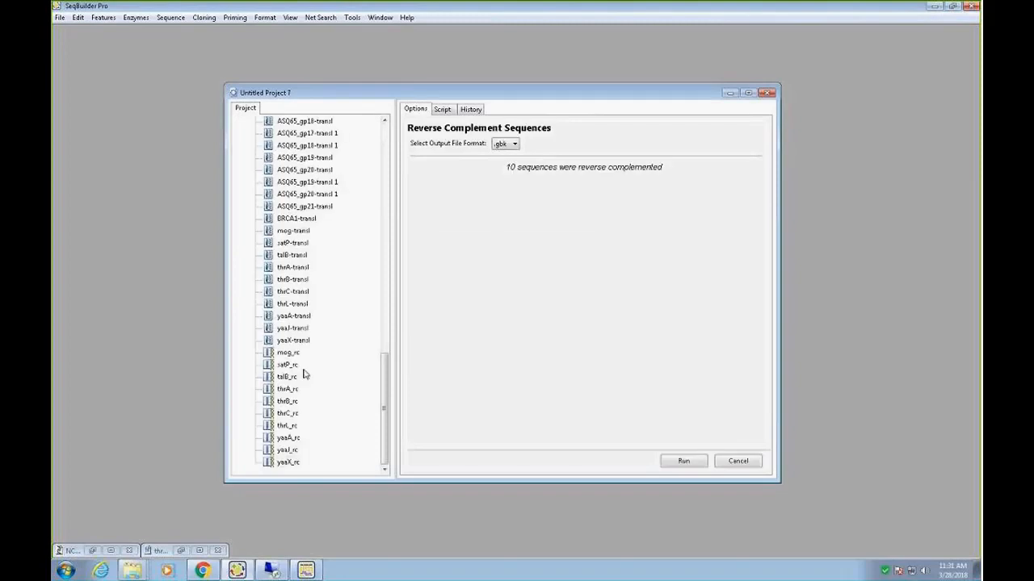
Step: Add a new folder to the project results directly below the reverse-complemented sequence satP_rc
left_click(289, 366)
left_click(289, 462, "shift")
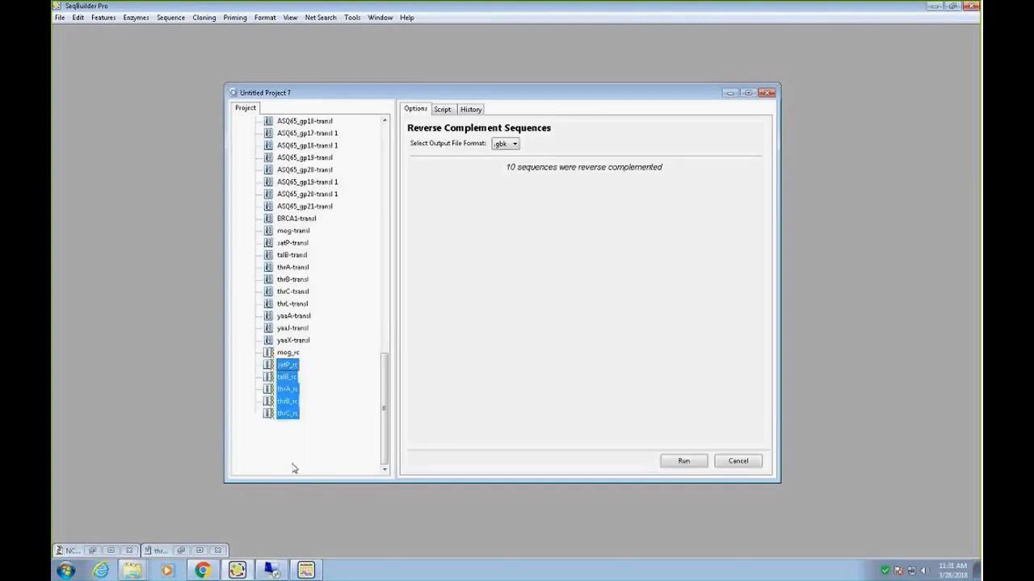
left_click_drag(385, 388, 383, 121)
left_click(240, 171)
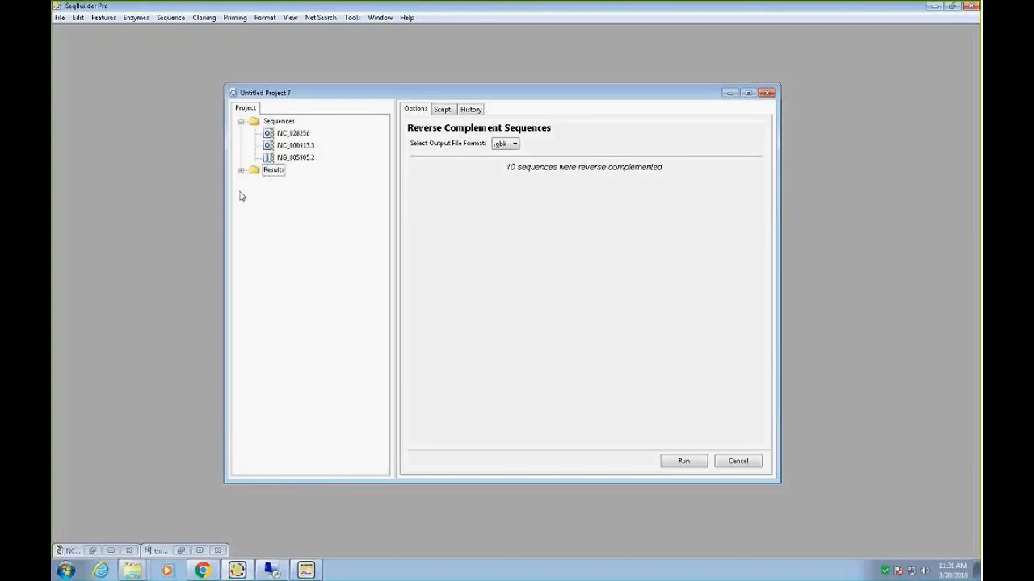
right_click(239, 195)
left_click(267, 281)
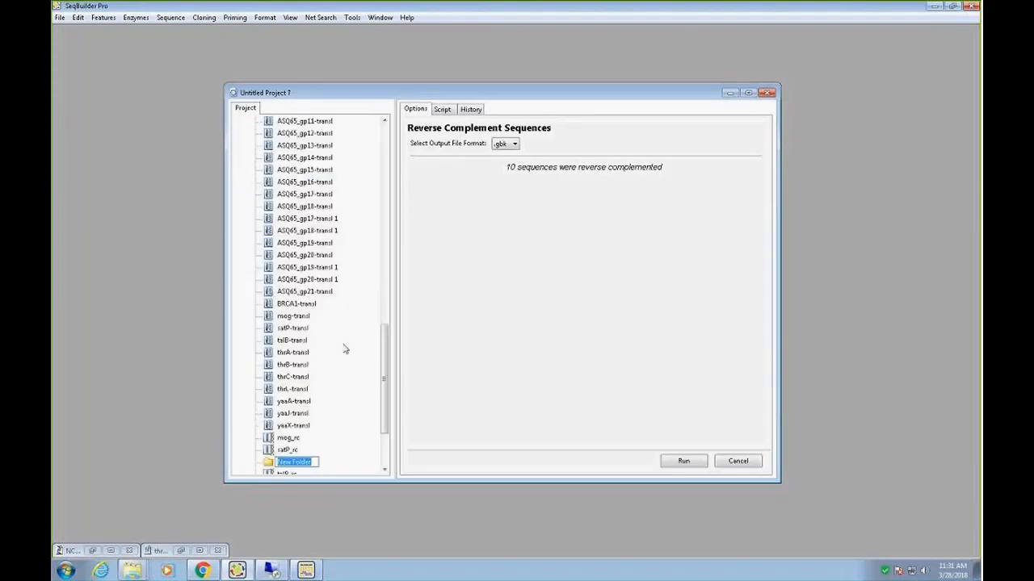
Step: Move the reverse-complemented sequences talB_rc through yaaX_rc into the new folder
left_click_drag(385, 352, 333, 387)
left_click(291, 380)
left_click(295, 463, "shift")
left_click_drag(291, 389, 291, 365)
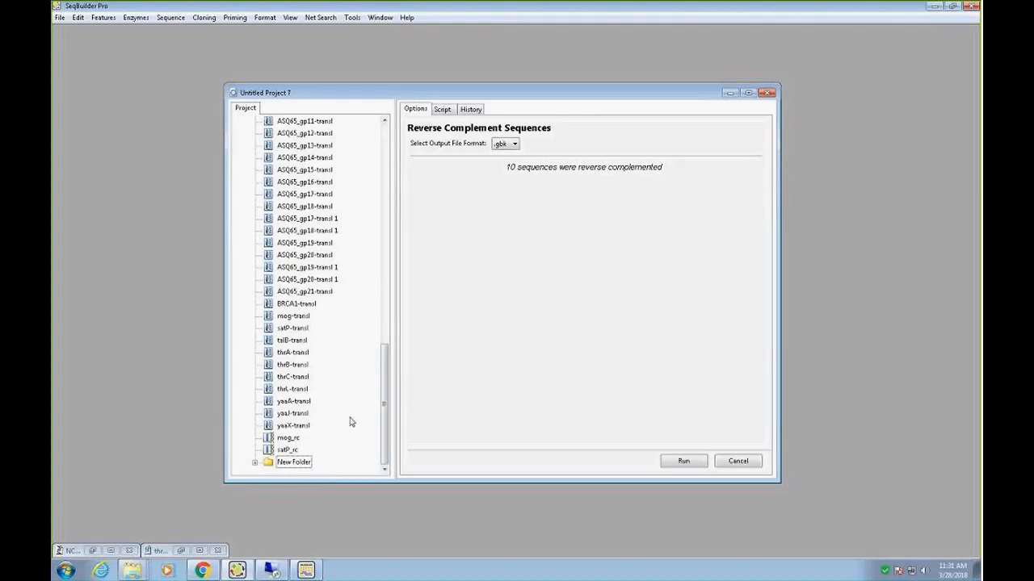